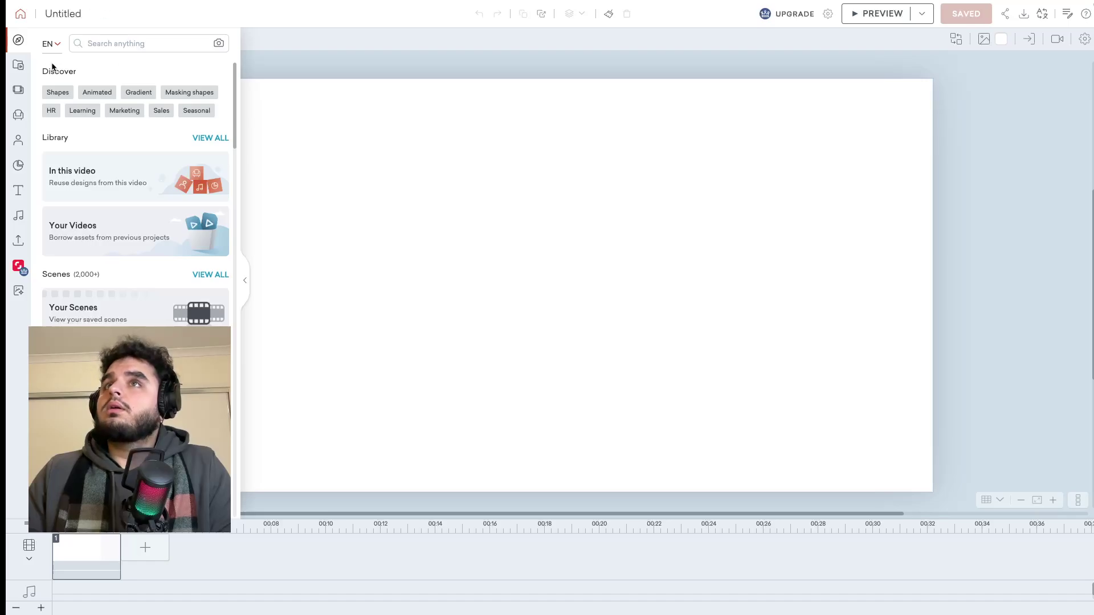
Add the red-haired casual character in the plaid shirt from the Business Friendly collection, enlarge it, and place it on the left of the scene.
left_click(18, 141)
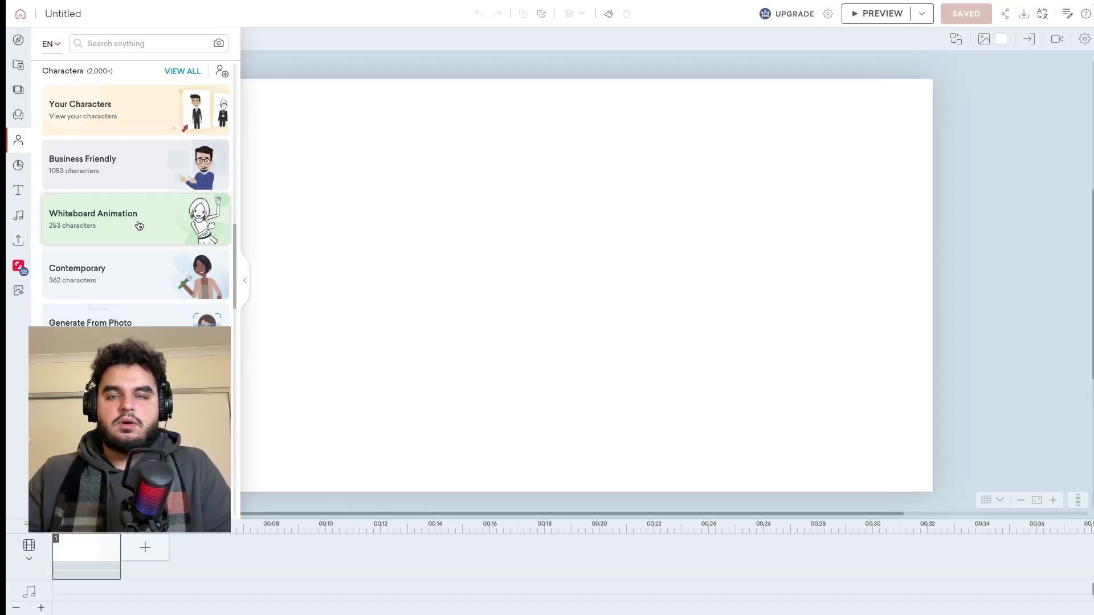
left_click(152, 171)
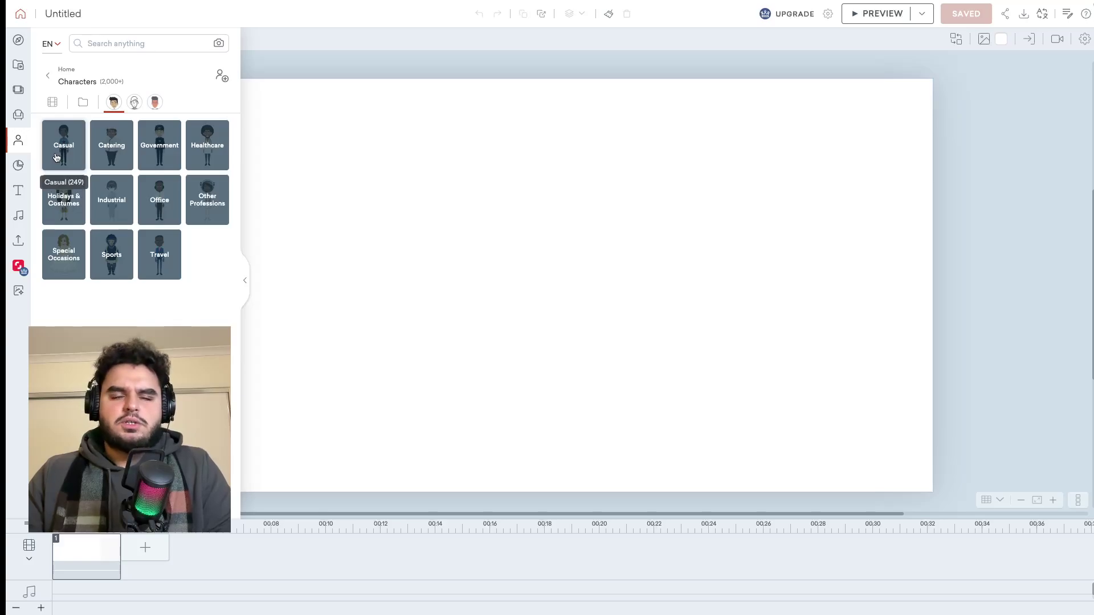
left_click(56, 158)
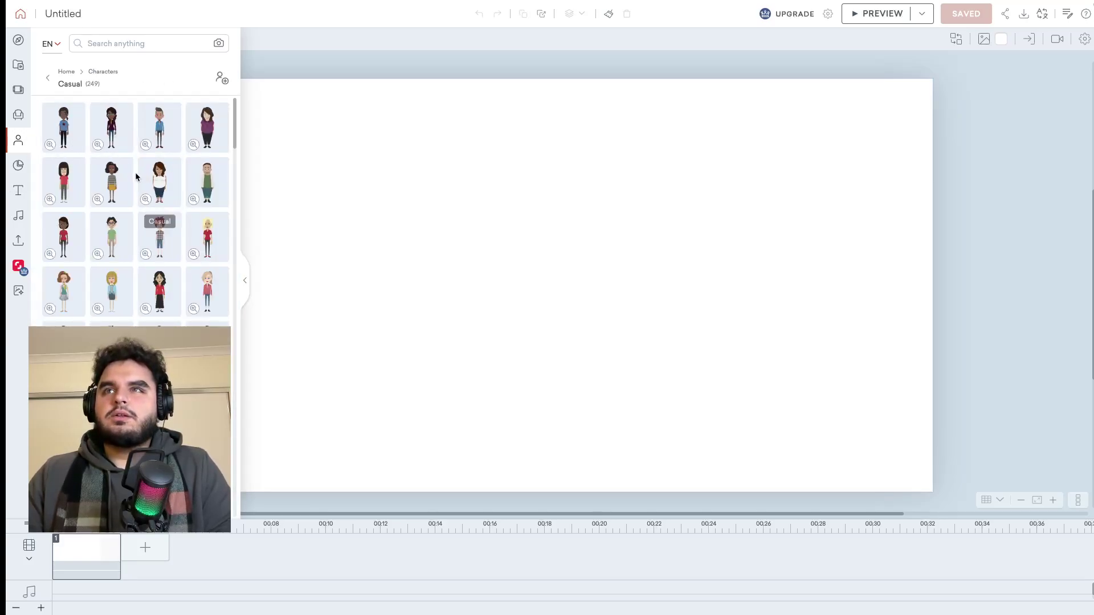
left_click(180, 228)
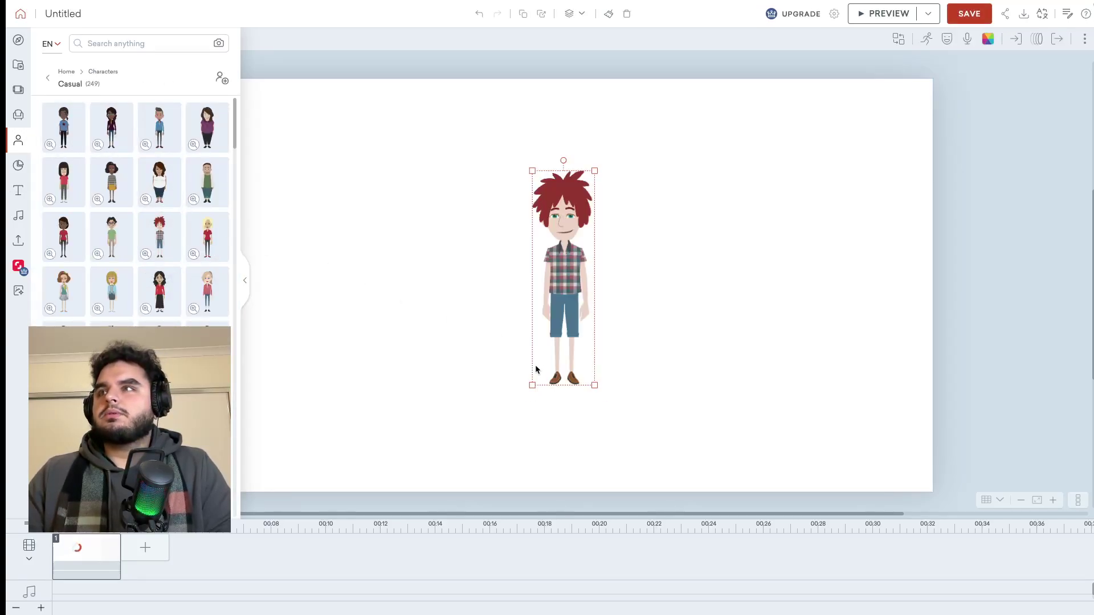
left_click_drag(531, 384, 488, 429)
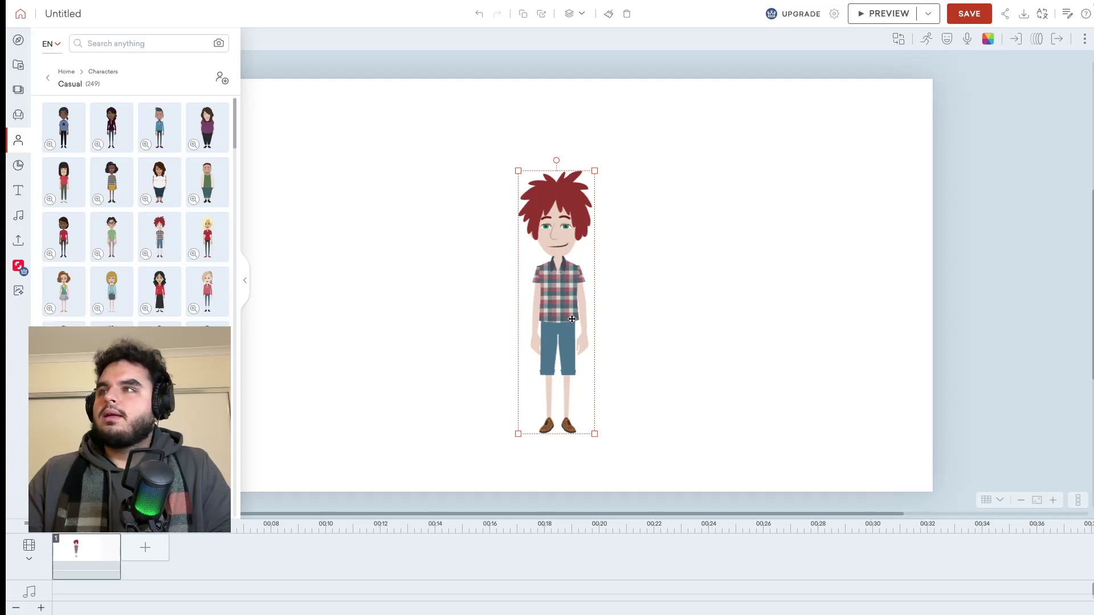
left_click_drag(557, 297, 392, 297)
left_click(283, 221)
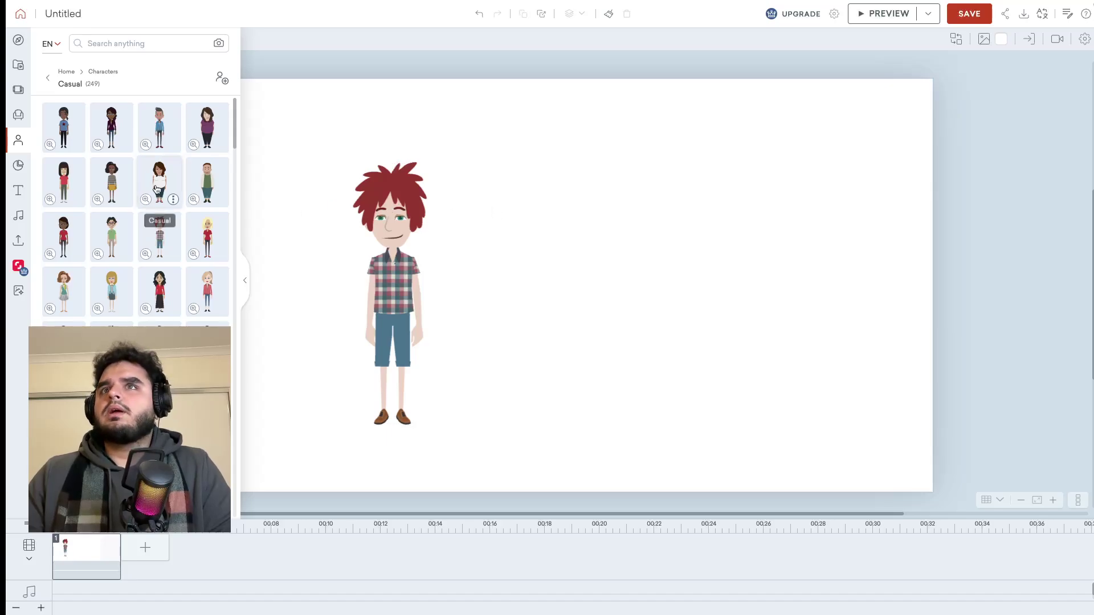
Add the curly-haired suited man from the Whiteboard Animation Office characters, enlarge him, and place him near the middle of the scene.
left_click(18, 141)
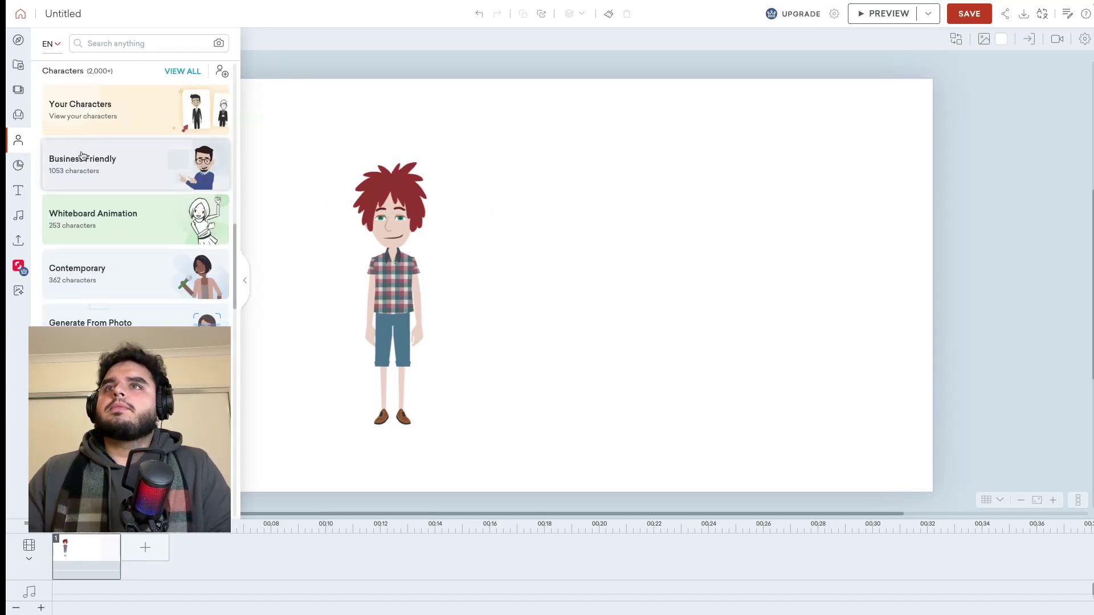
left_click(84, 222)
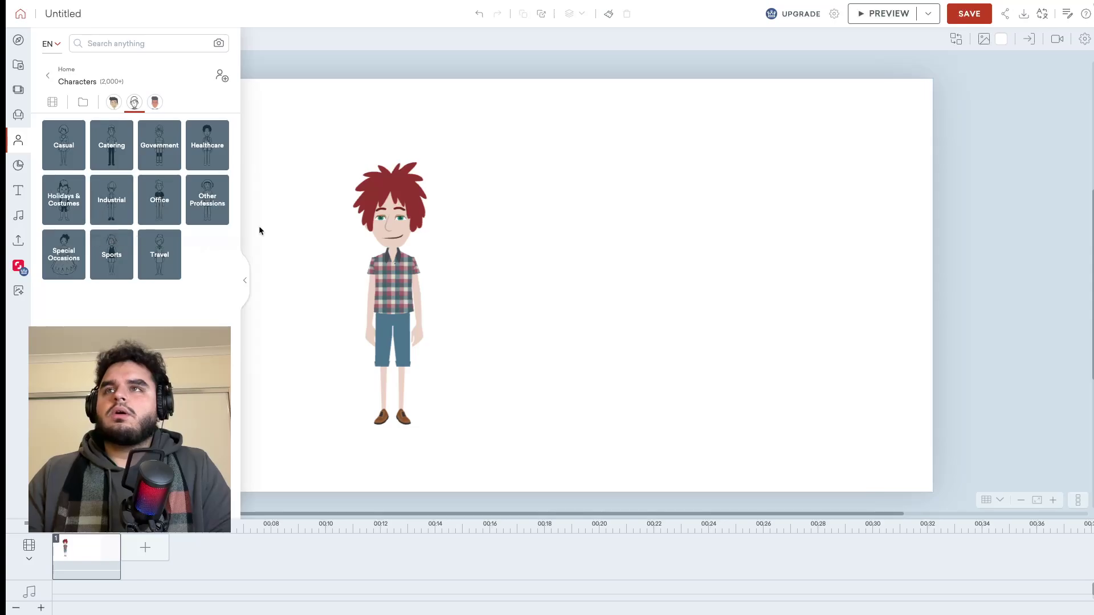
left_click(177, 196)
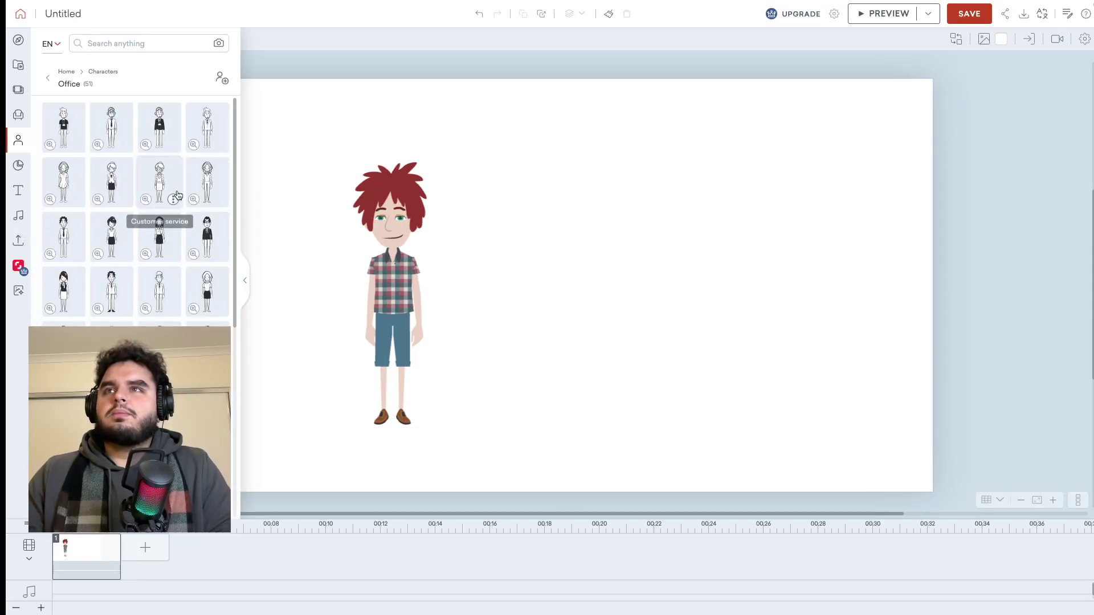
left_click(120, 289)
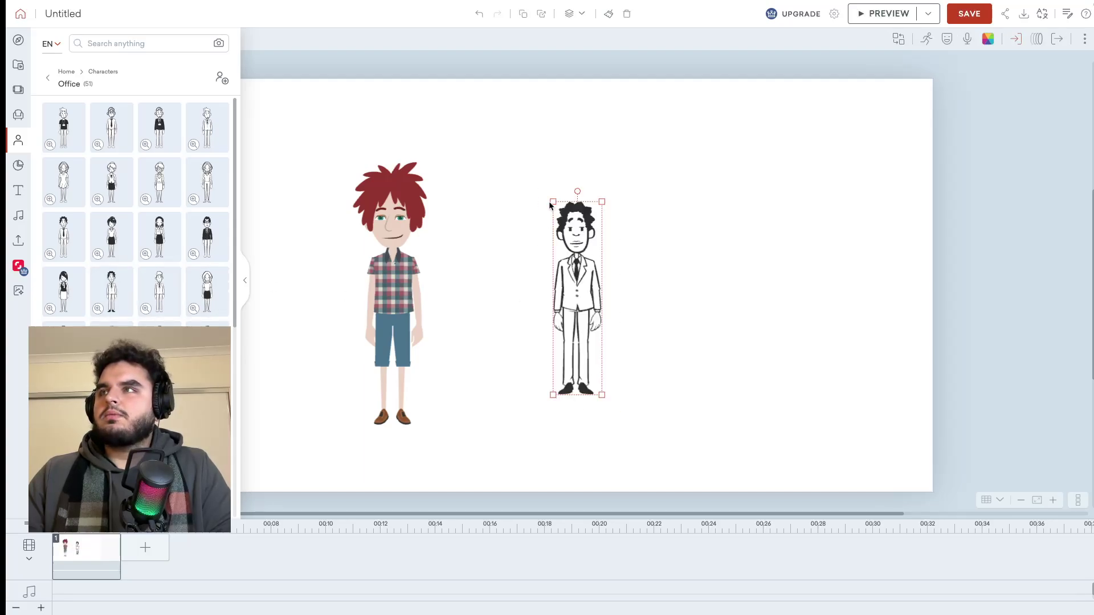
mouse_move(550, 203)
left_mouse_down()
mouse_move(446, 171)
mouse_move(518, 218)
mouse_move(548, 222)
left_mouse_up()
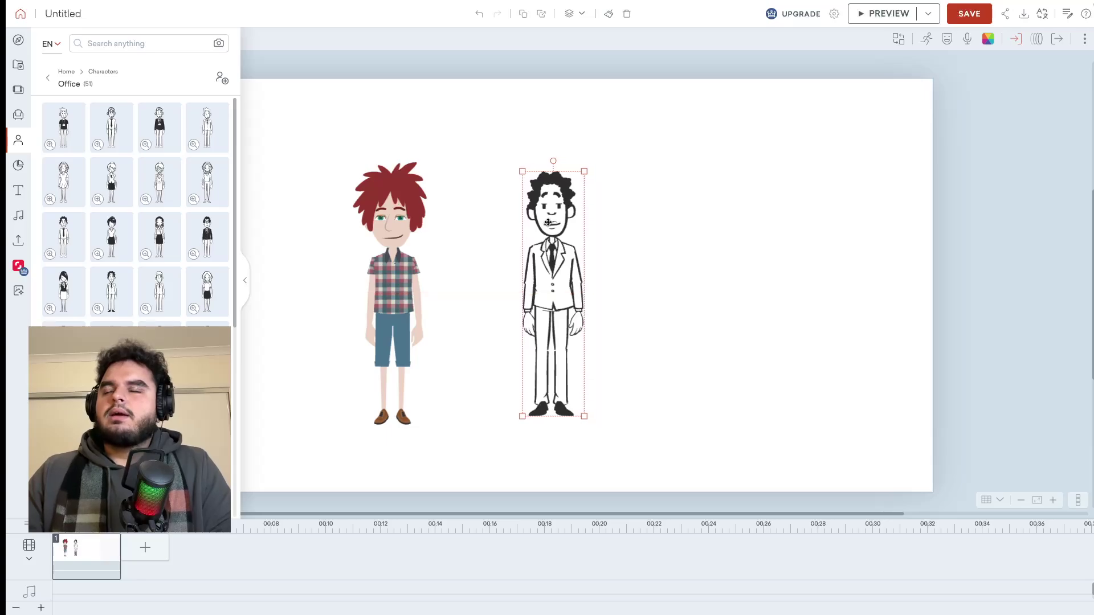
left_click(506, 301)
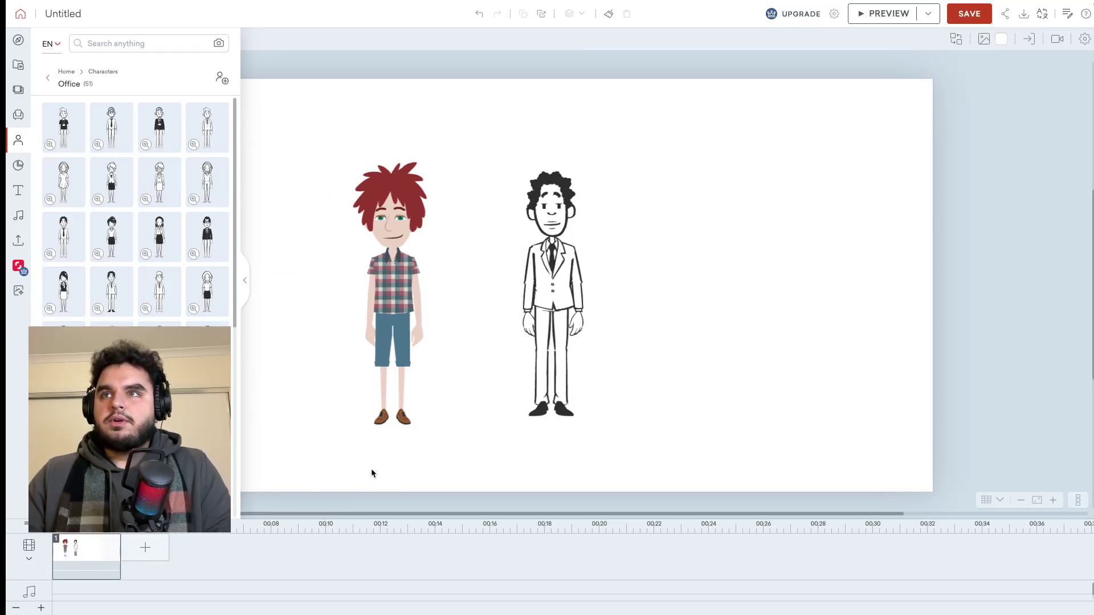
Add the Contemporary casual man in a grey jacket and teal trousers, and place him to the right of the whiteboard character.
left_click(18, 140)
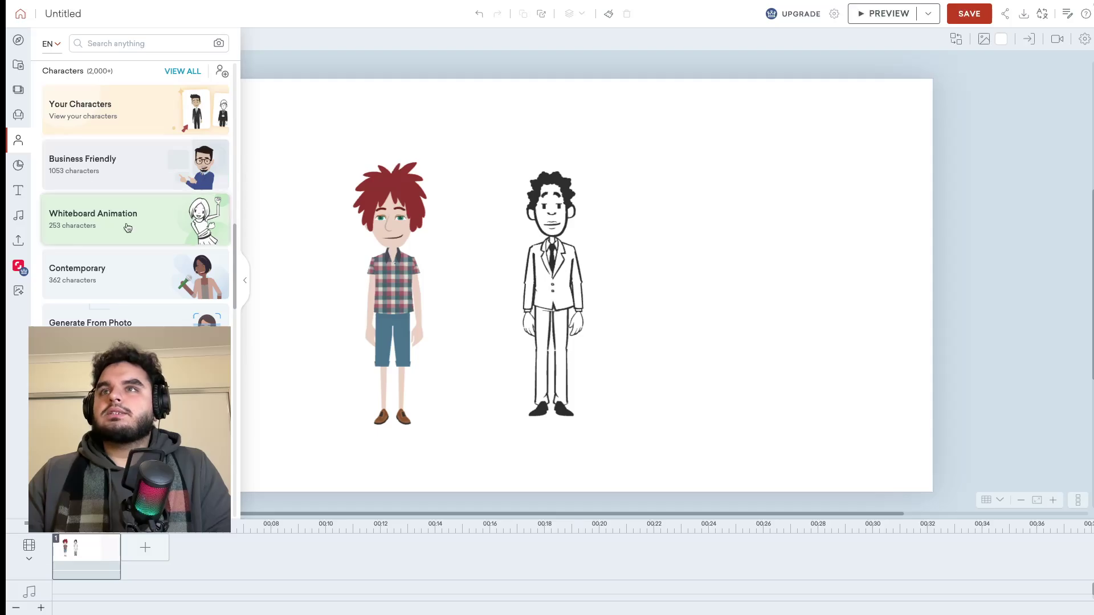
left_click(128, 228)
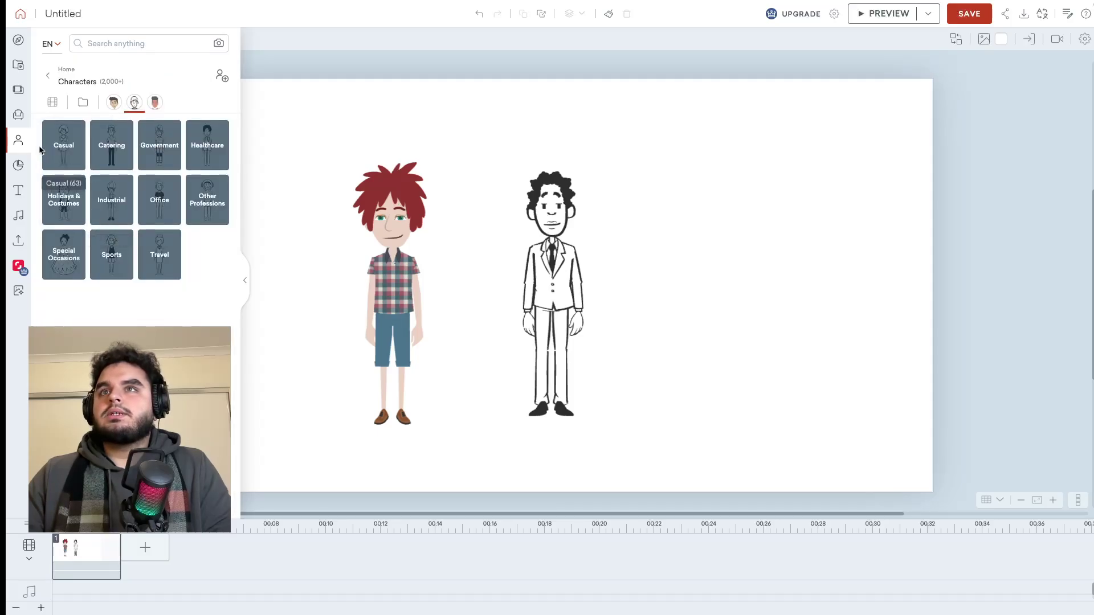
left_click(19, 141)
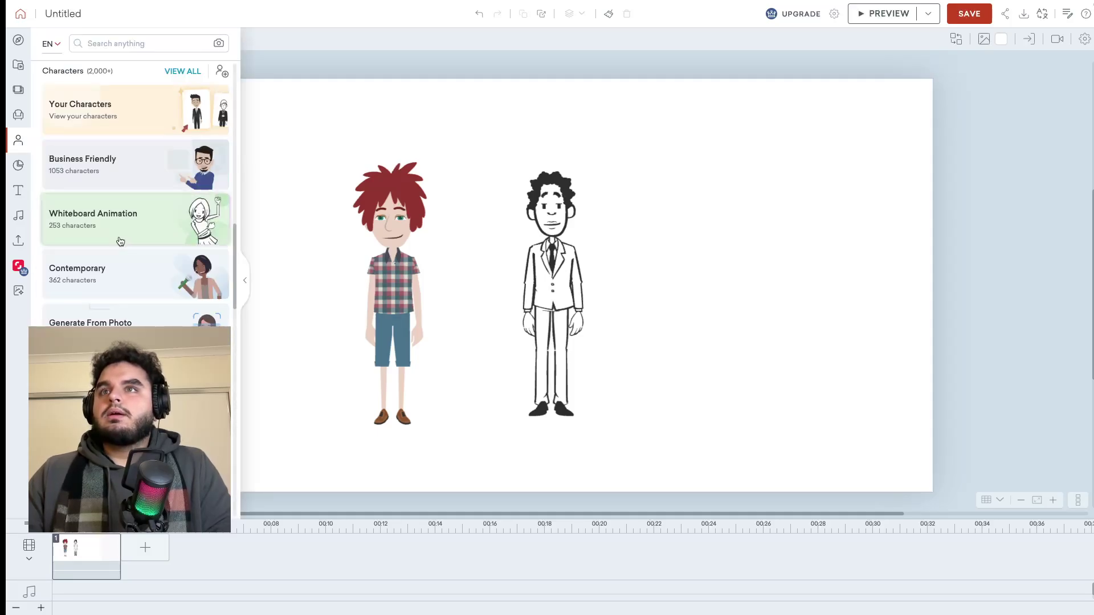
left_click(125, 281)
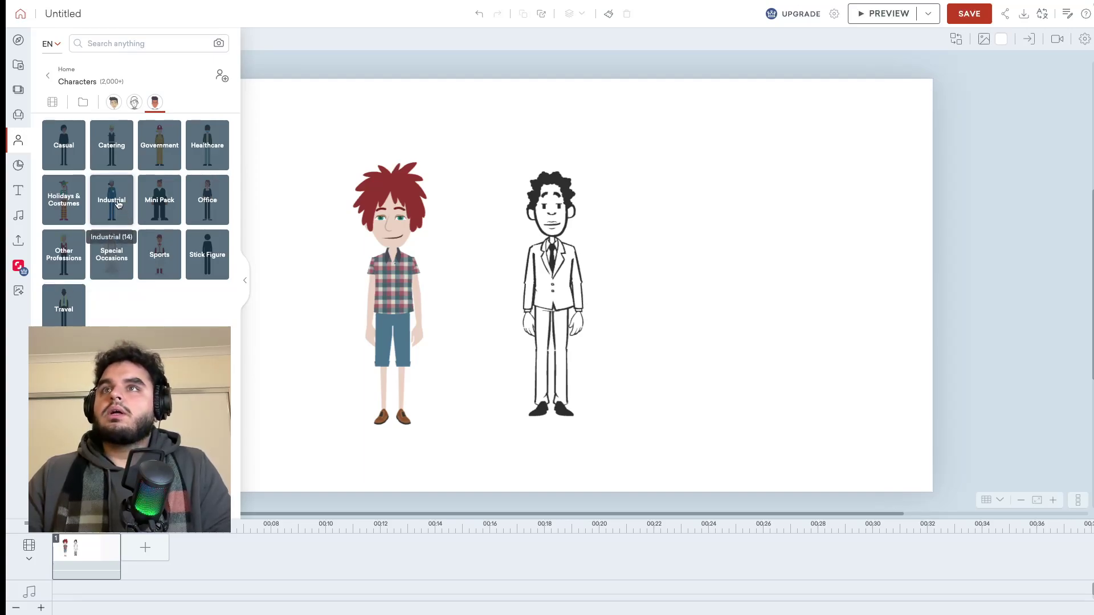
left_click(64, 147)
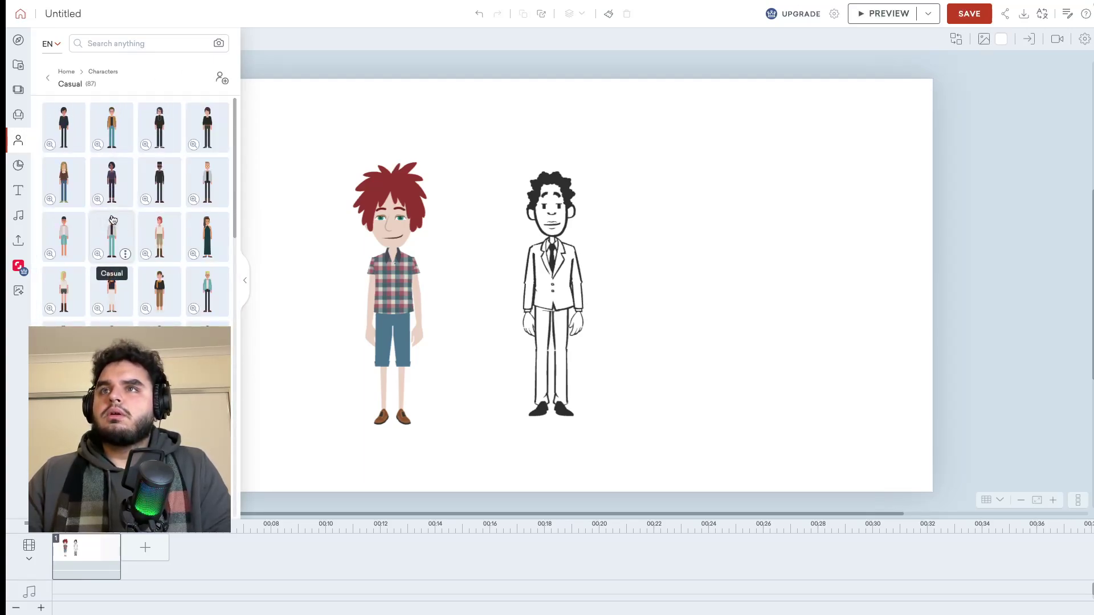
left_click_drag(112, 236, 750, 162)
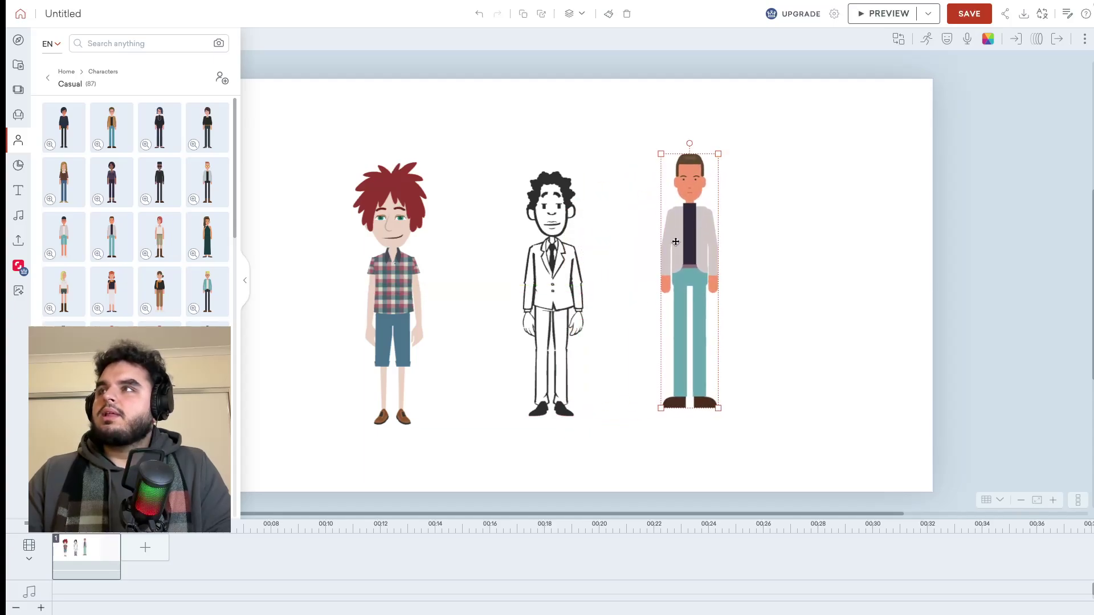
left_click_drag(676, 242, 688, 243)
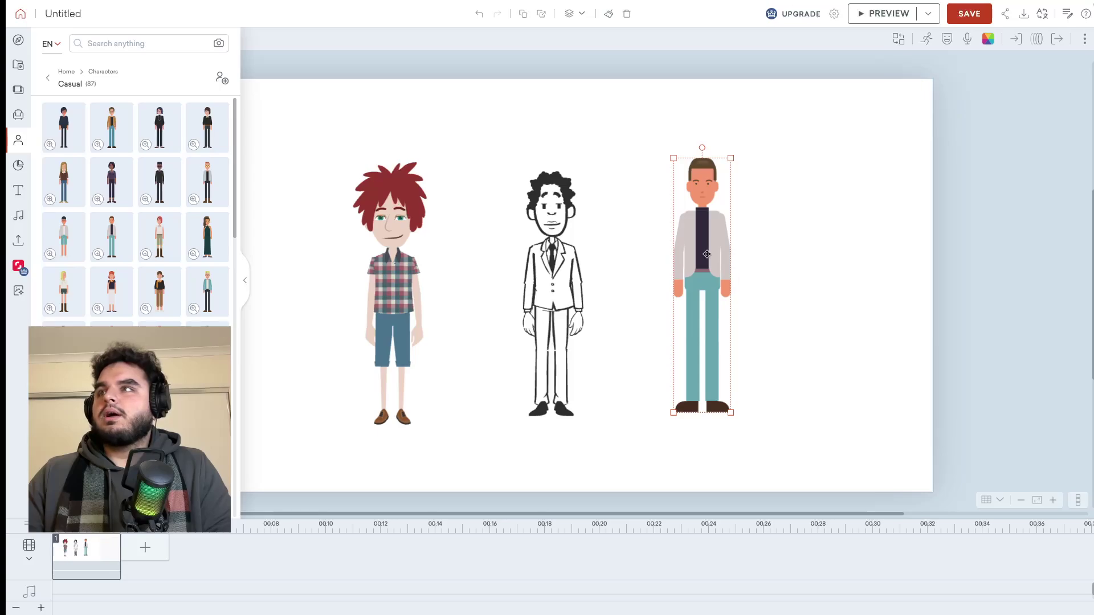
left_click_drag(704, 285, 711, 285)
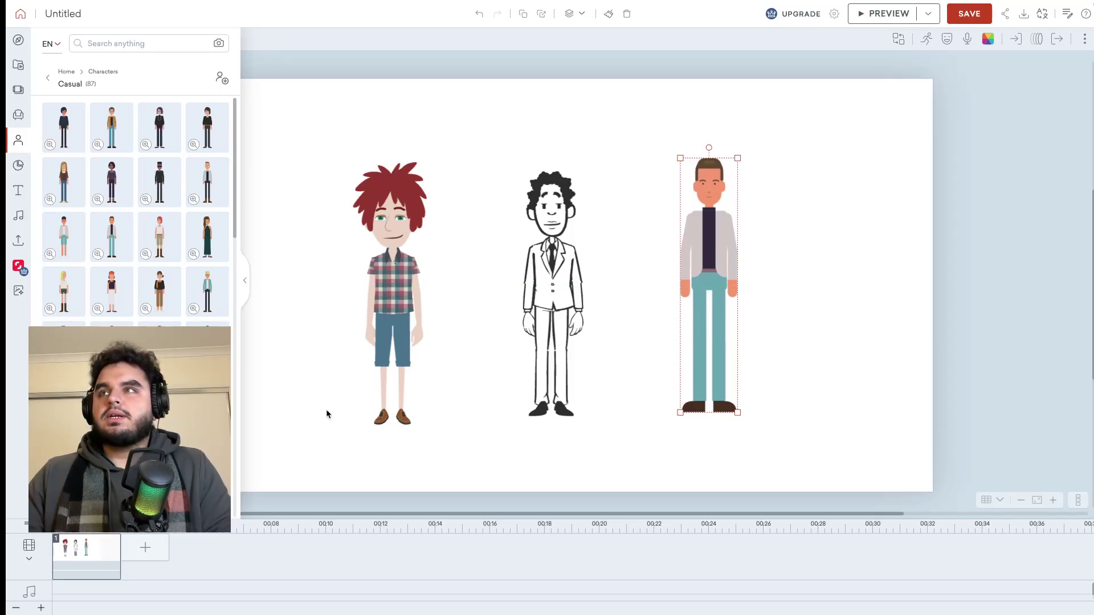
left_click(849, 288)
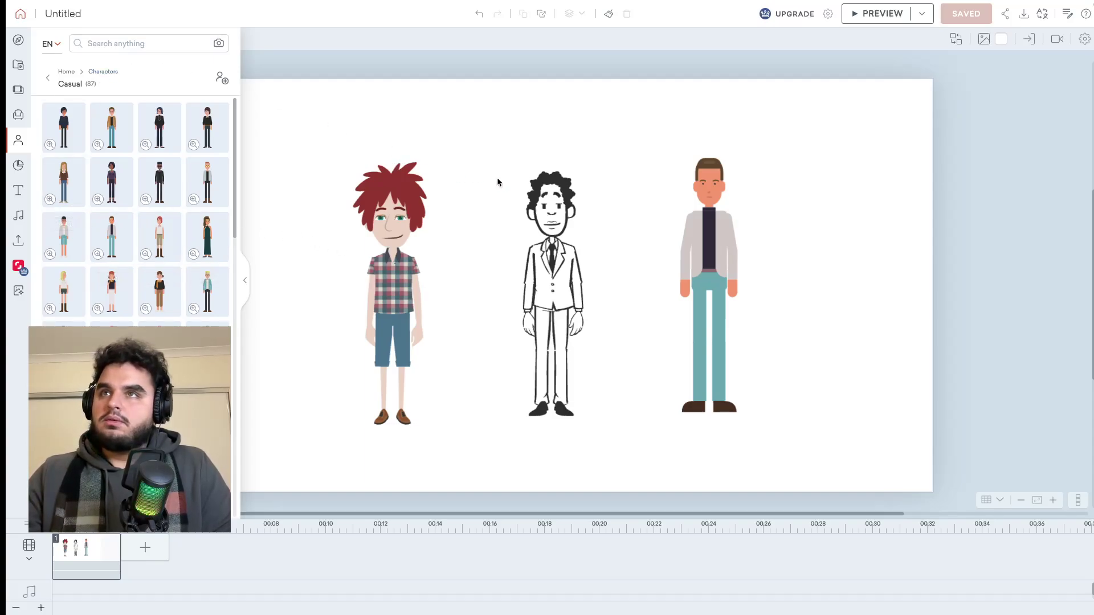
Add the Business Friendly casual character with glasses and black jacket, enlarge it, and place it between the red-haired and whiteboard characters.
left_click(18, 140)
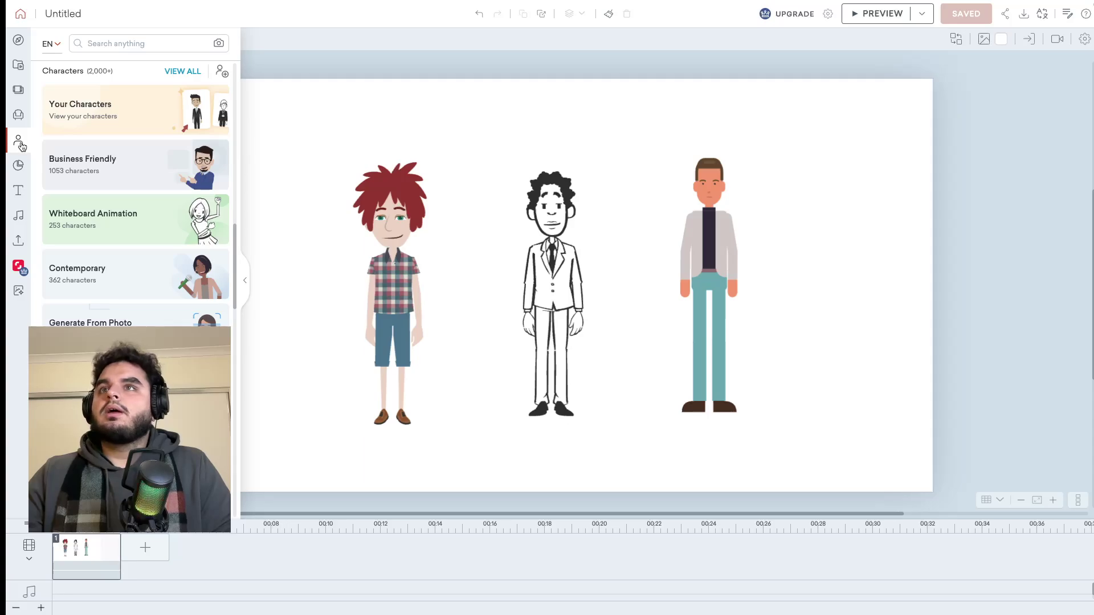
left_click(109, 186)
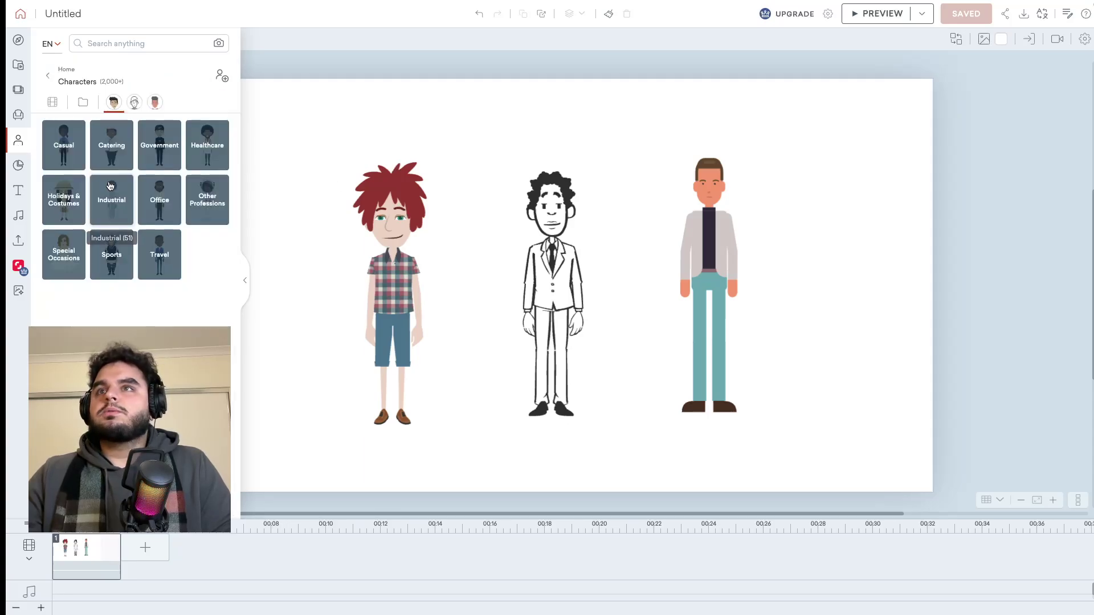
left_click(61, 154)
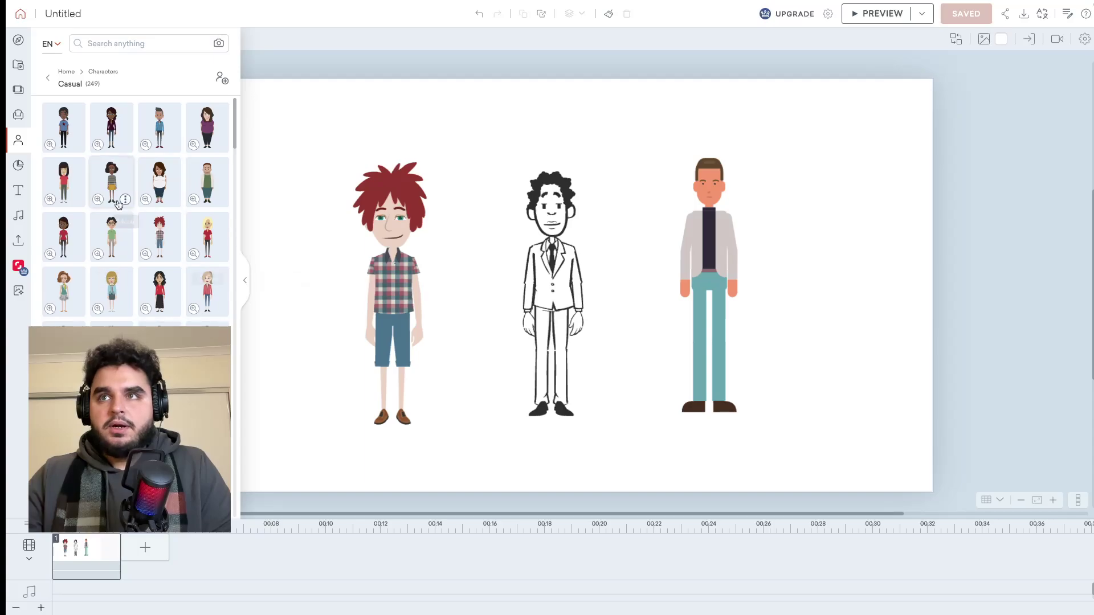
scroll(112, 211, "down", 1)
scroll(112, 211, "down", 3)
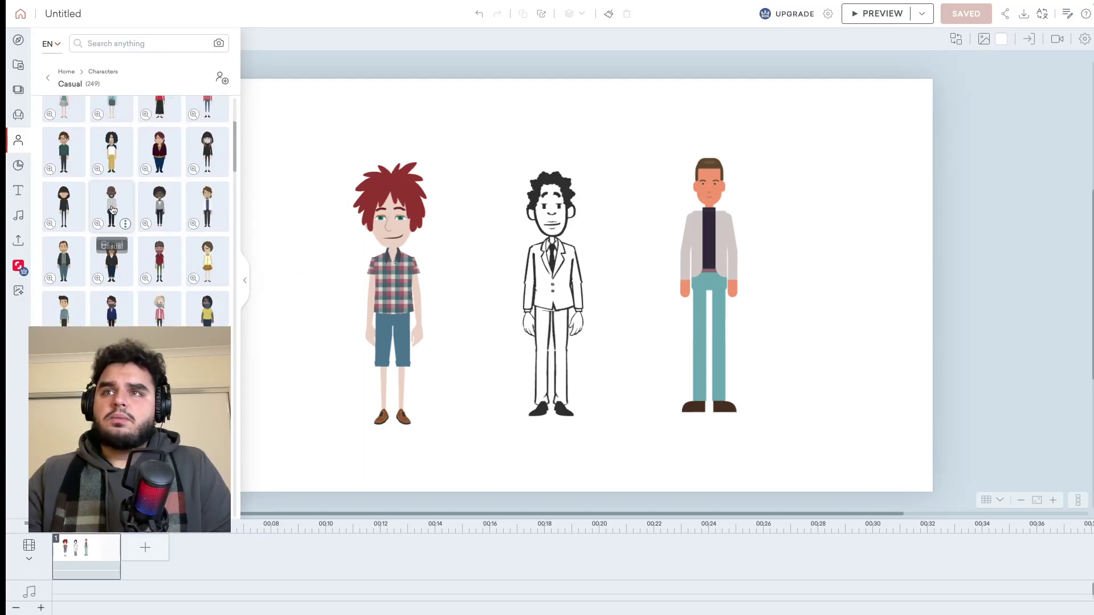
scroll(112, 209, "down", 5)
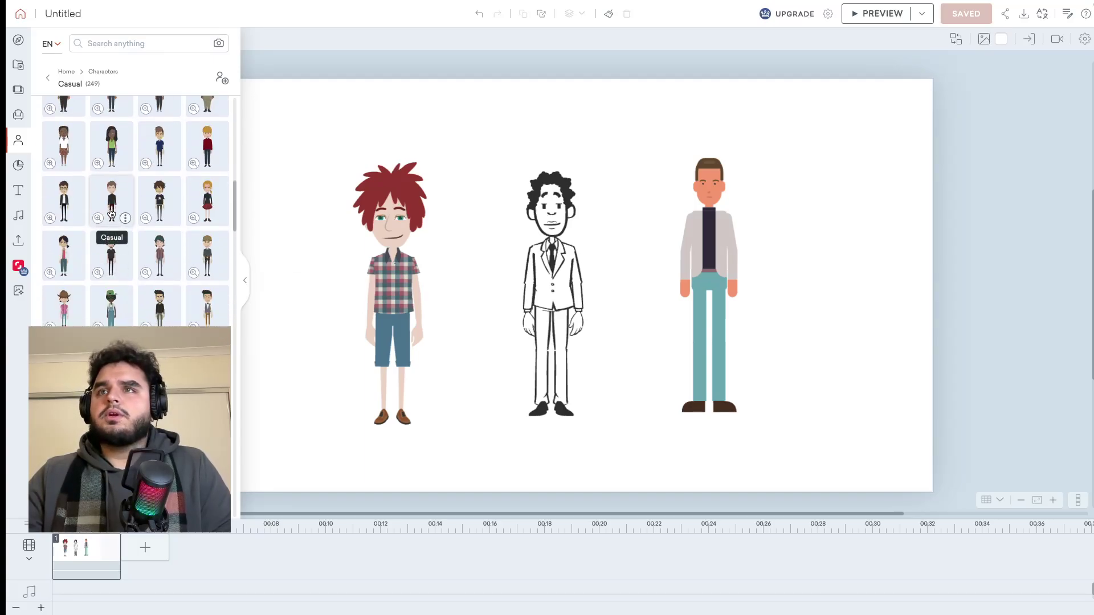
left_click(69, 199)
left_click(573, 250)
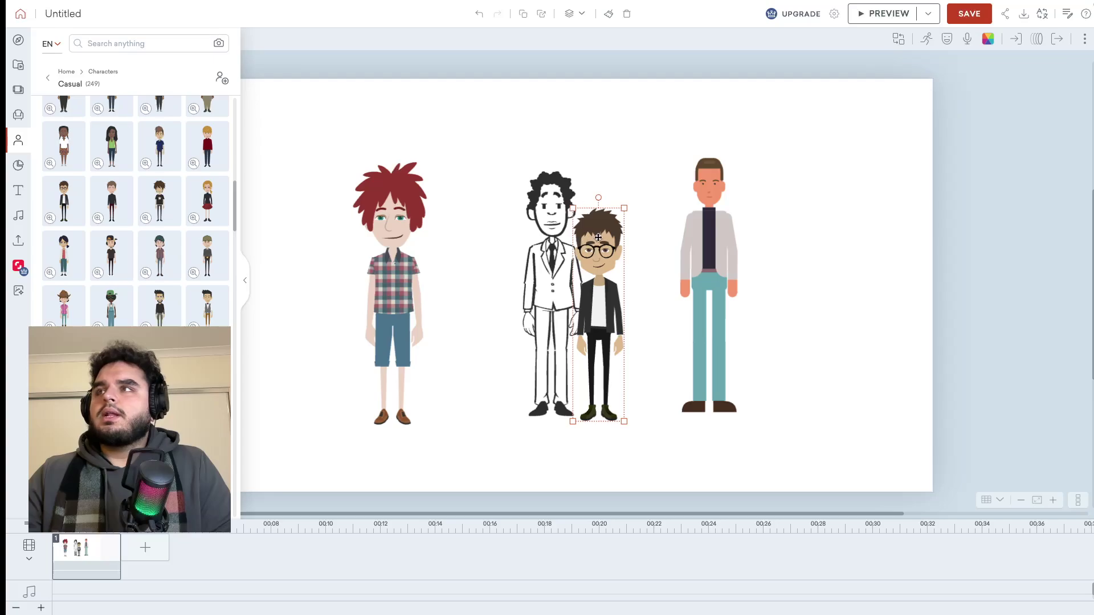
left_click_drag(573, 249, 446, 244)
left_click_drag(496, 204, 496, 164)
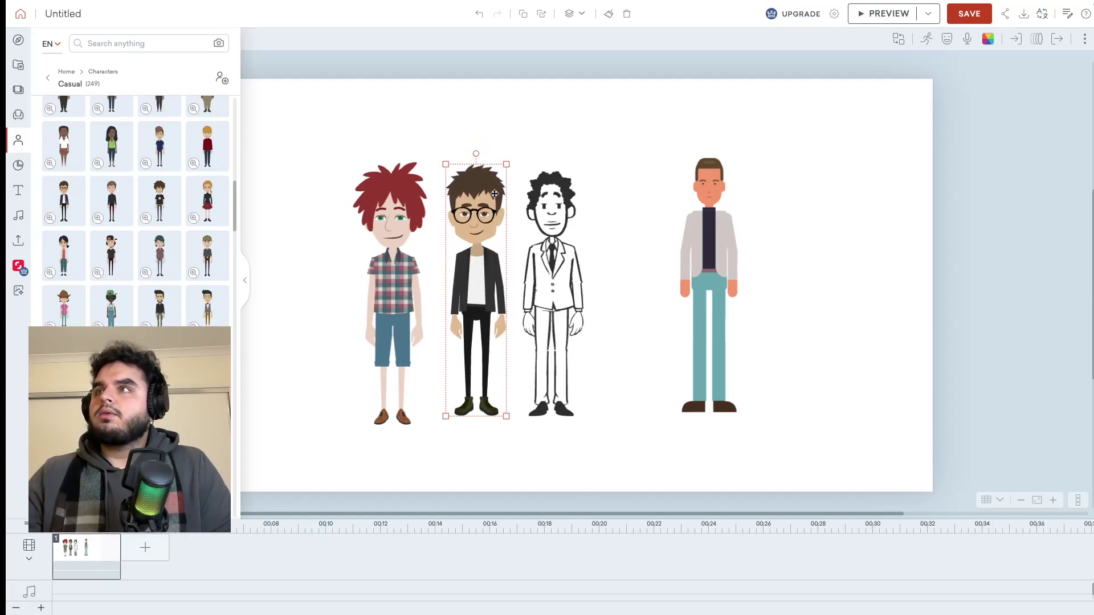
left_click_drag(458, 206, 454, 207)
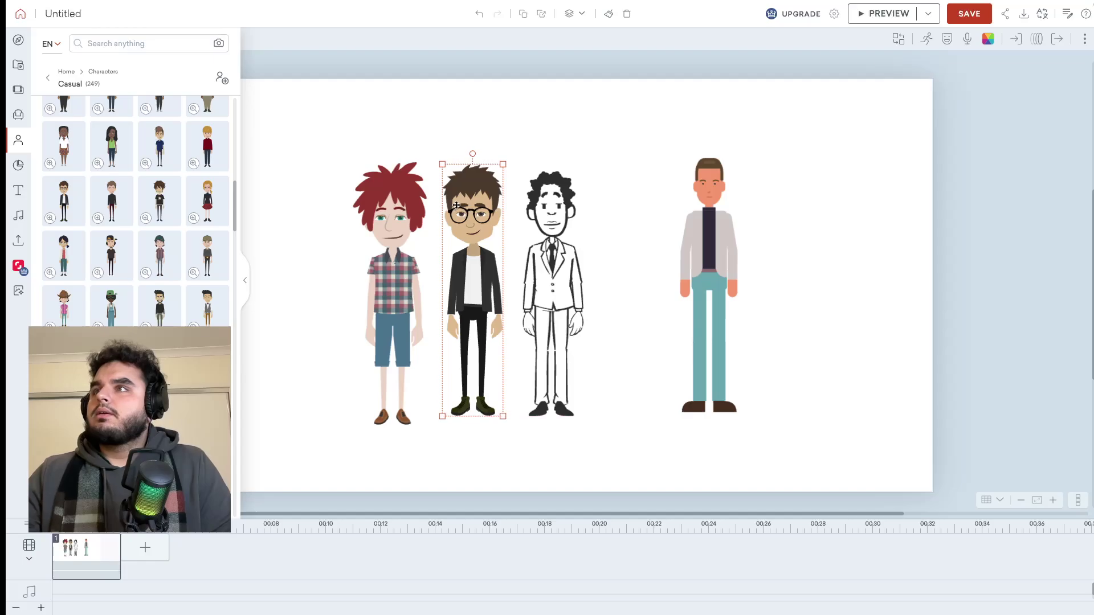
Review the action, expression and dialog options available for the character with glasses.
left_click(928, 41)
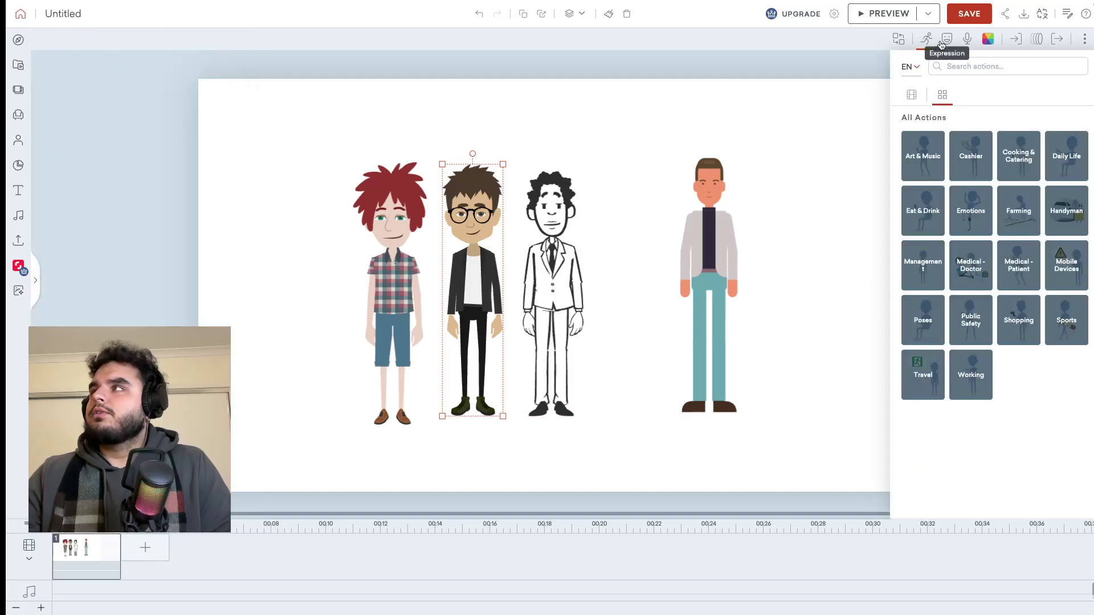
left_click(947, 40)
left_click(963, 43)
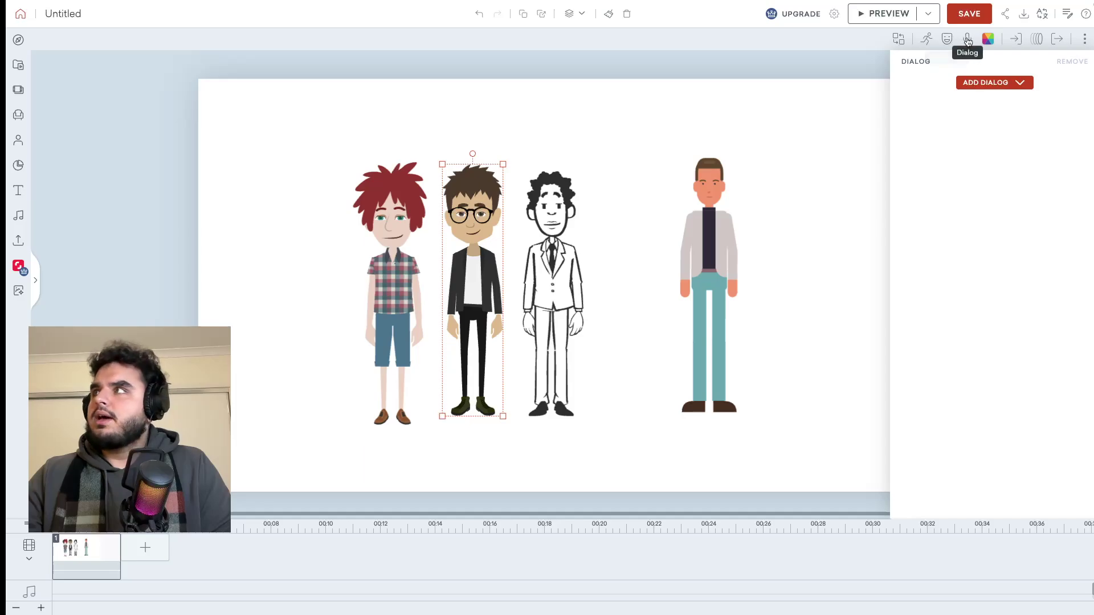
left_click(946, 41)
left_click(930, 46)
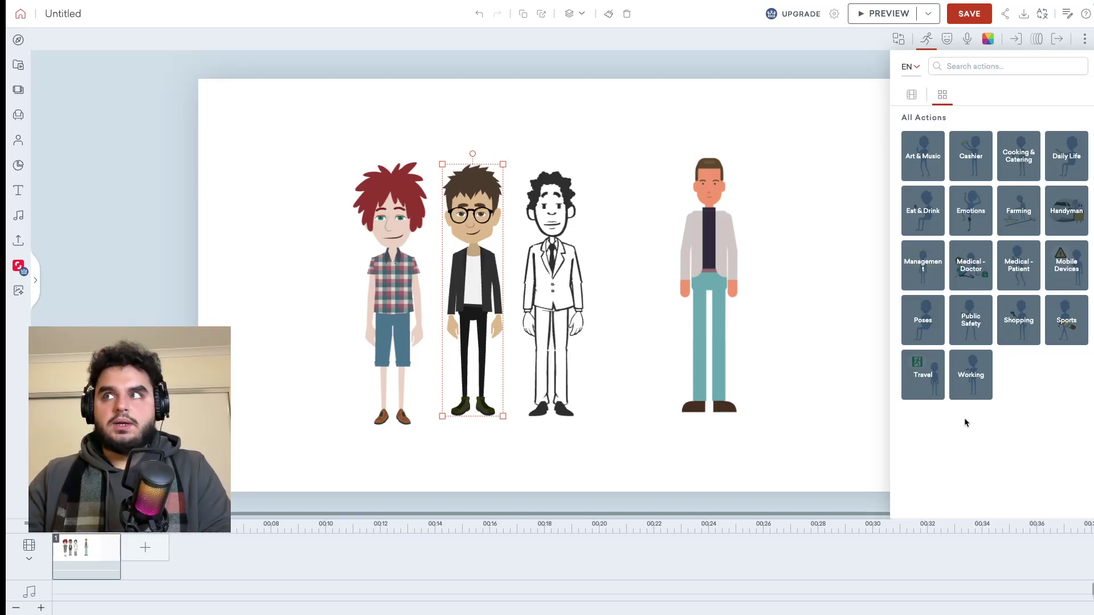
left_click(264, 149)
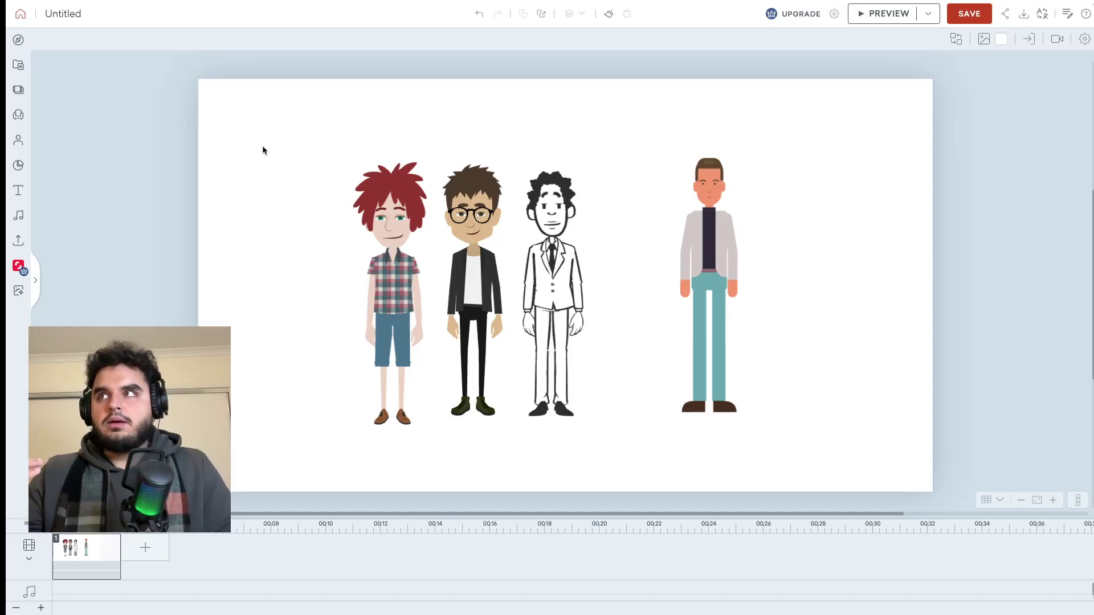
left_click(375, 181)
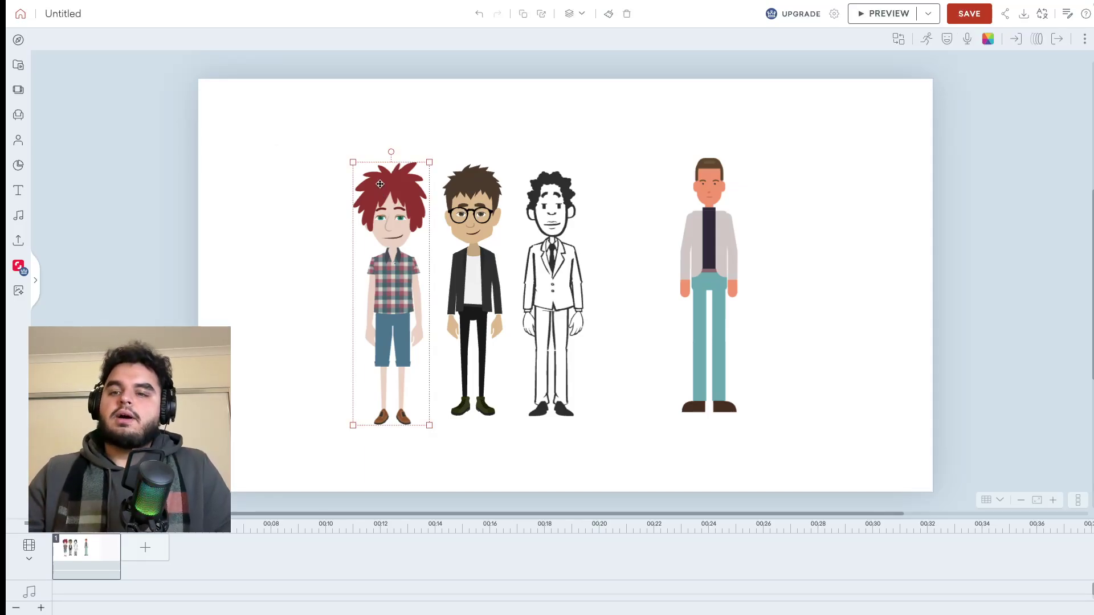
left_click(477, 159)
left_click(477, 177)
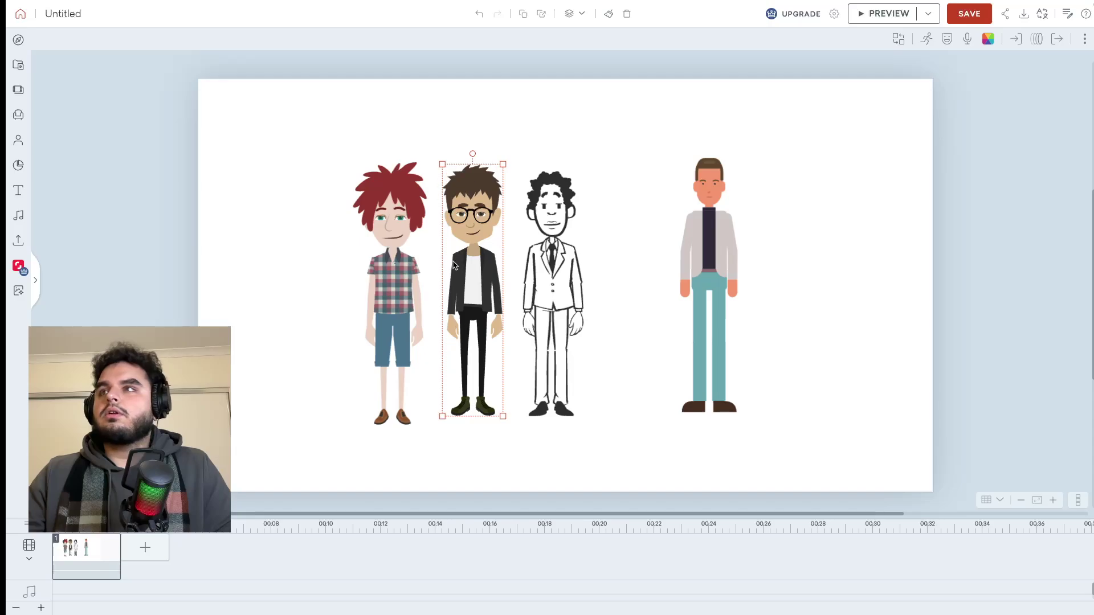
left_click(547, 125)
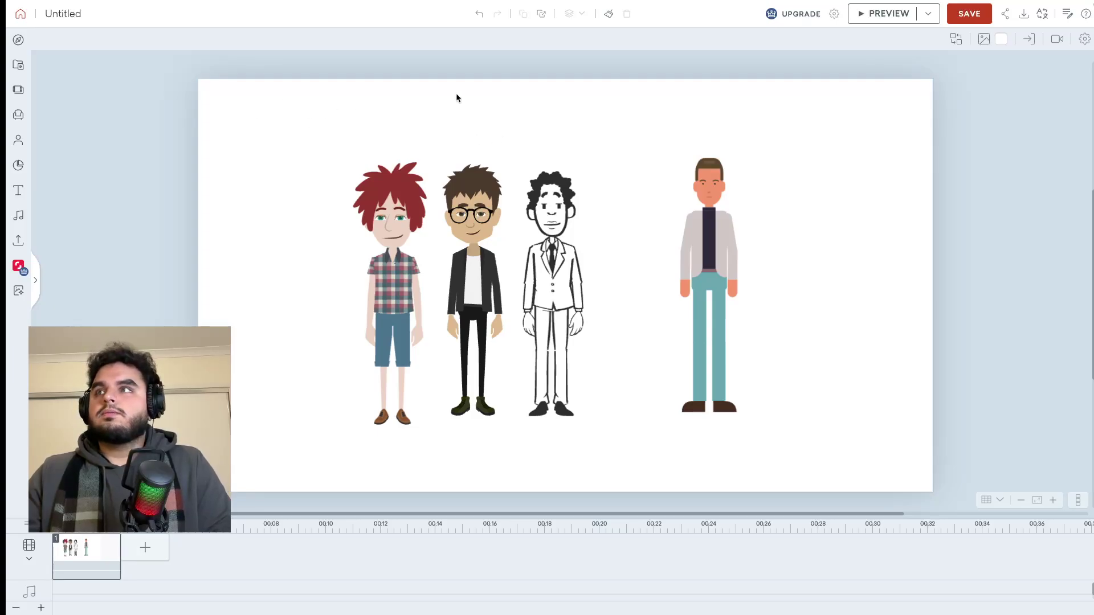
Create a new Business Friendly character with the male body type and the third, broader build.
left_click(19, 141)
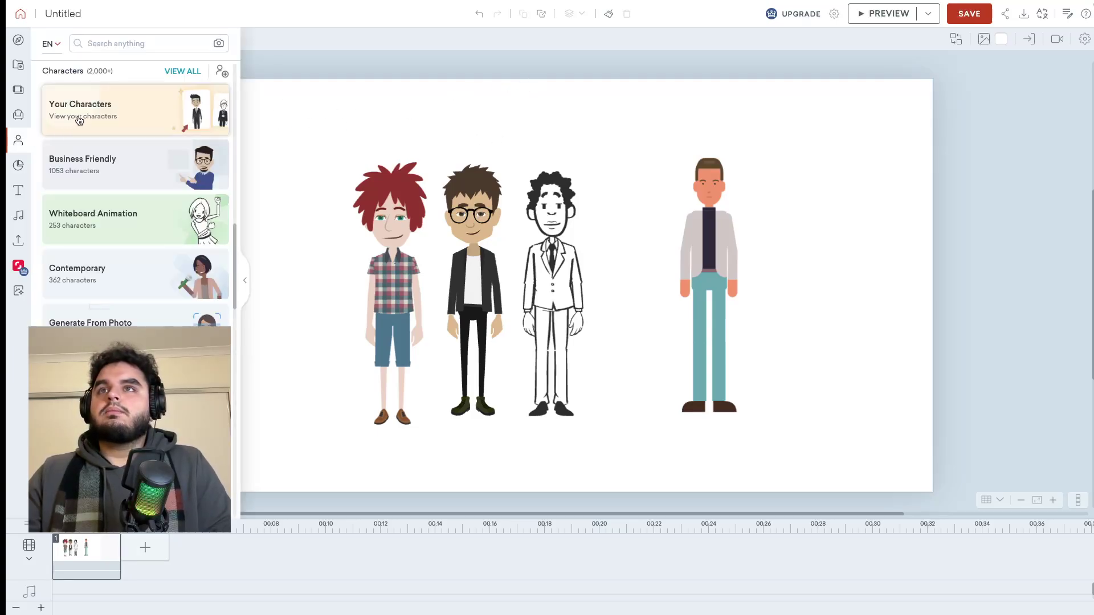
left_click(221, 71)
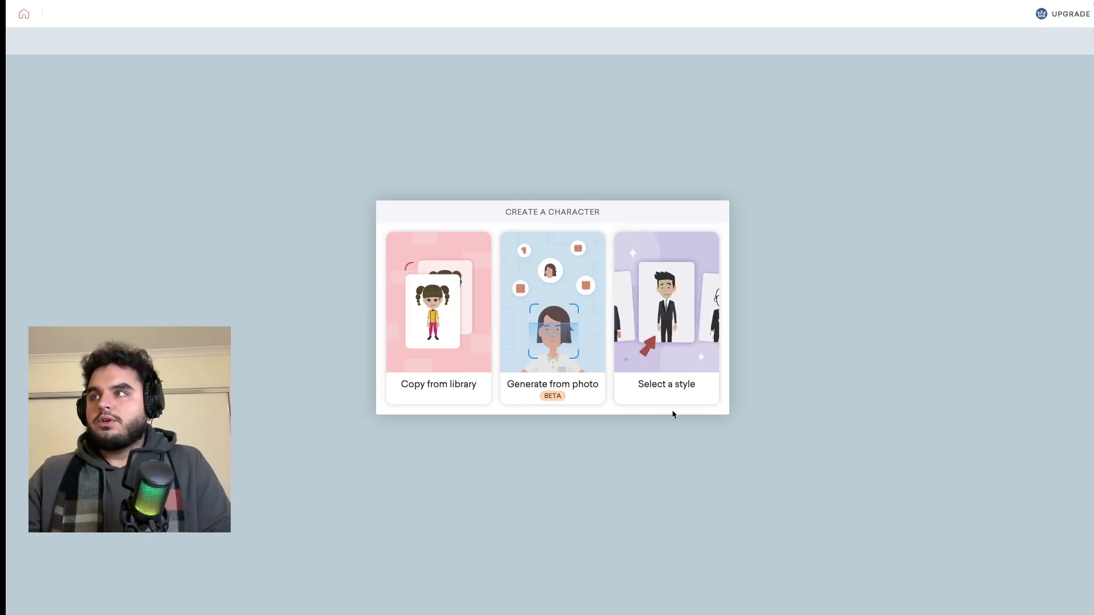
left_click(665, 299)
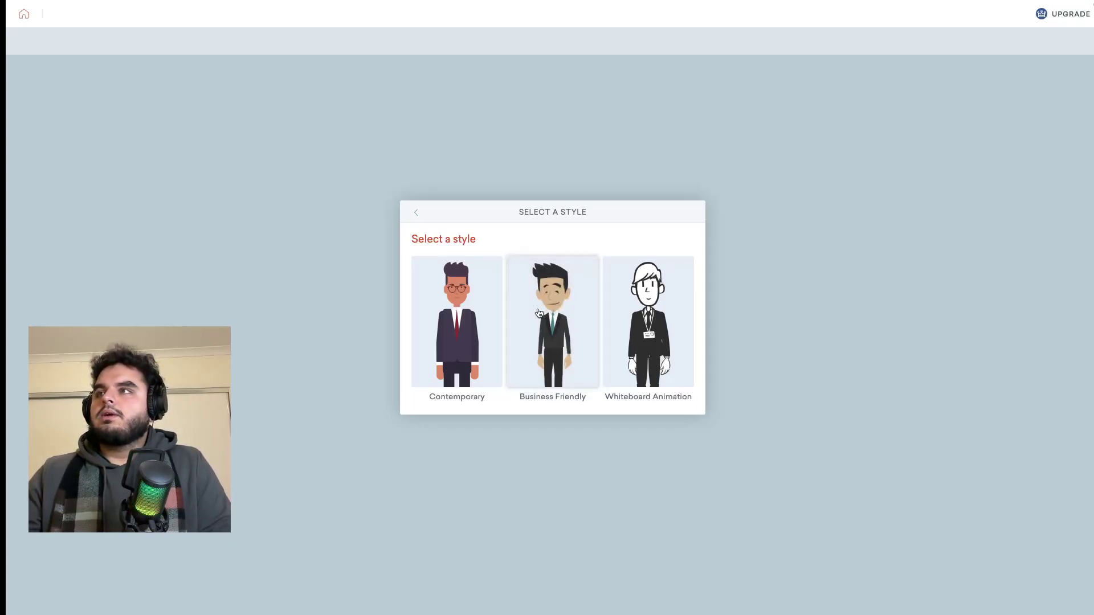
left_click(556, 363)
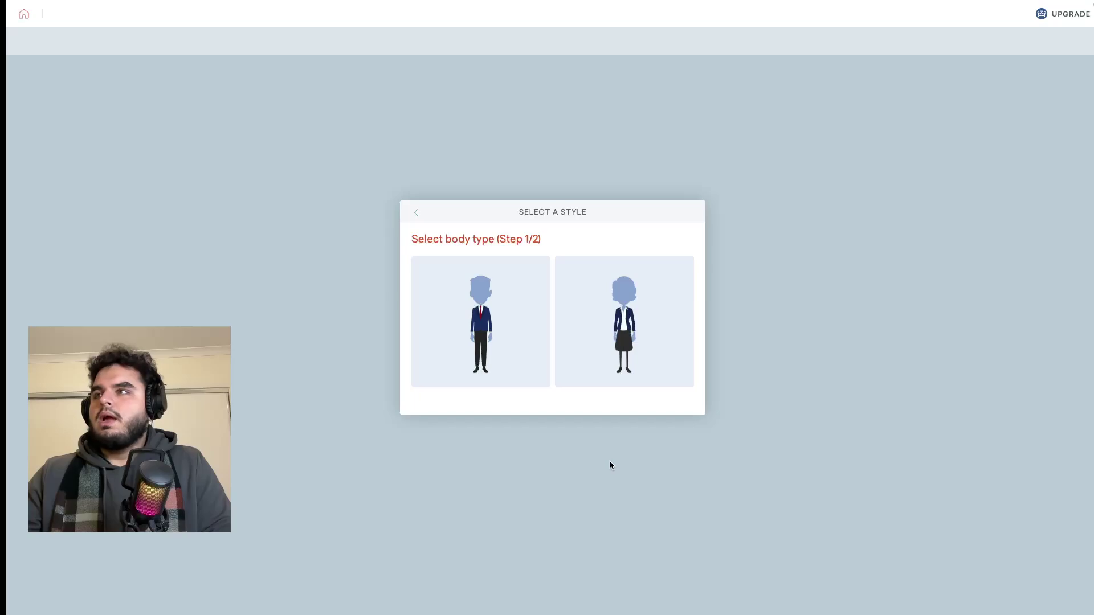
left_click(506, 332)
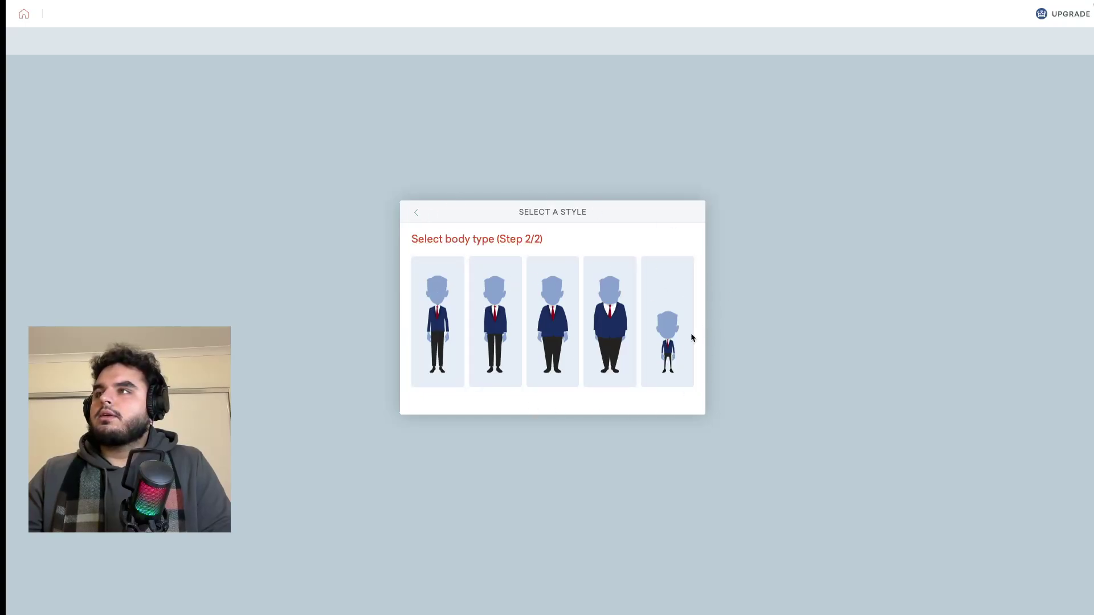
left_click(533, 312)
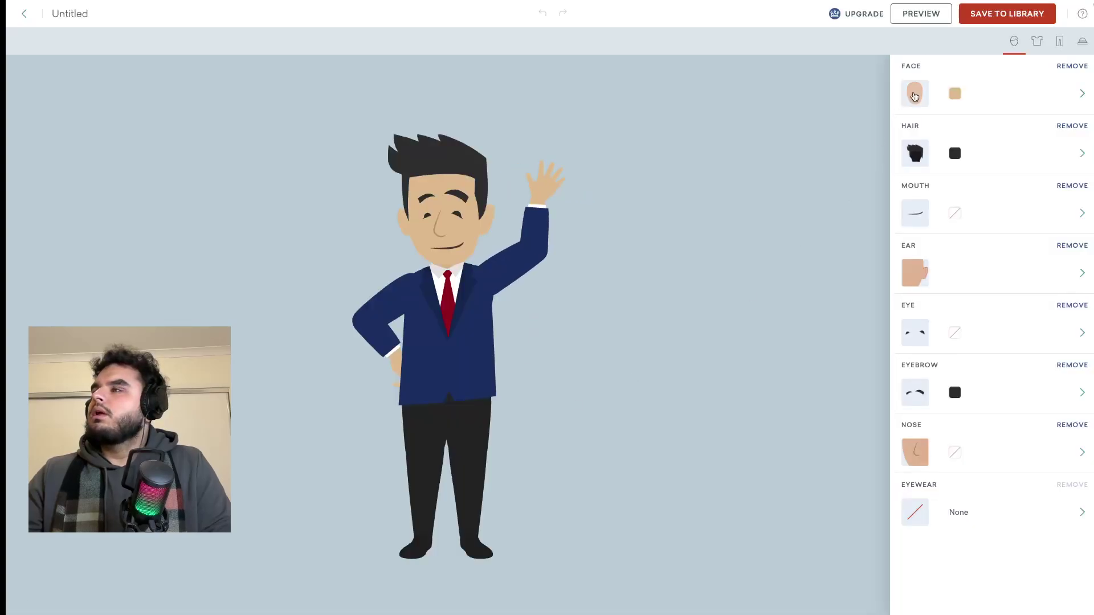
Try the black-bearded, square clean-shaven and grey-bearded faces on the character, and restore the original face shape.
left_click(914, 94)
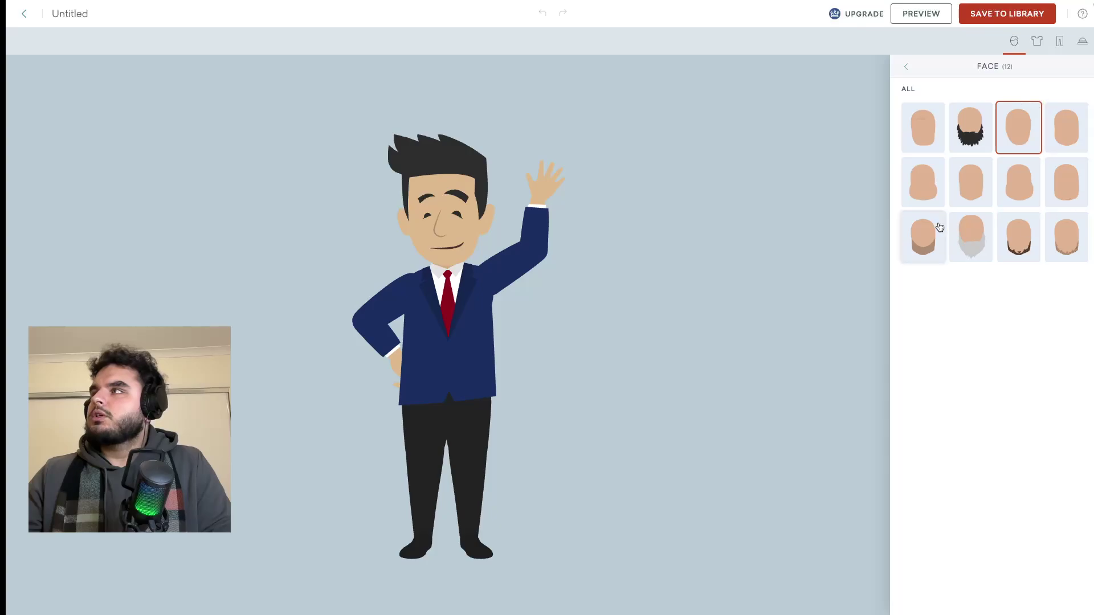
left_click(965, 130)
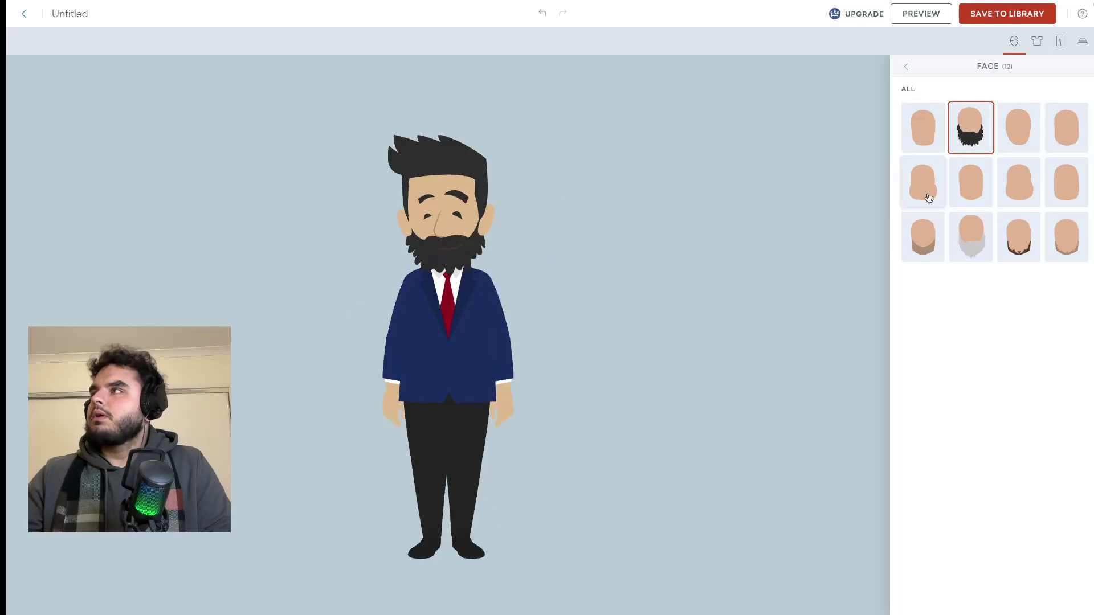
left_click(923, 132)
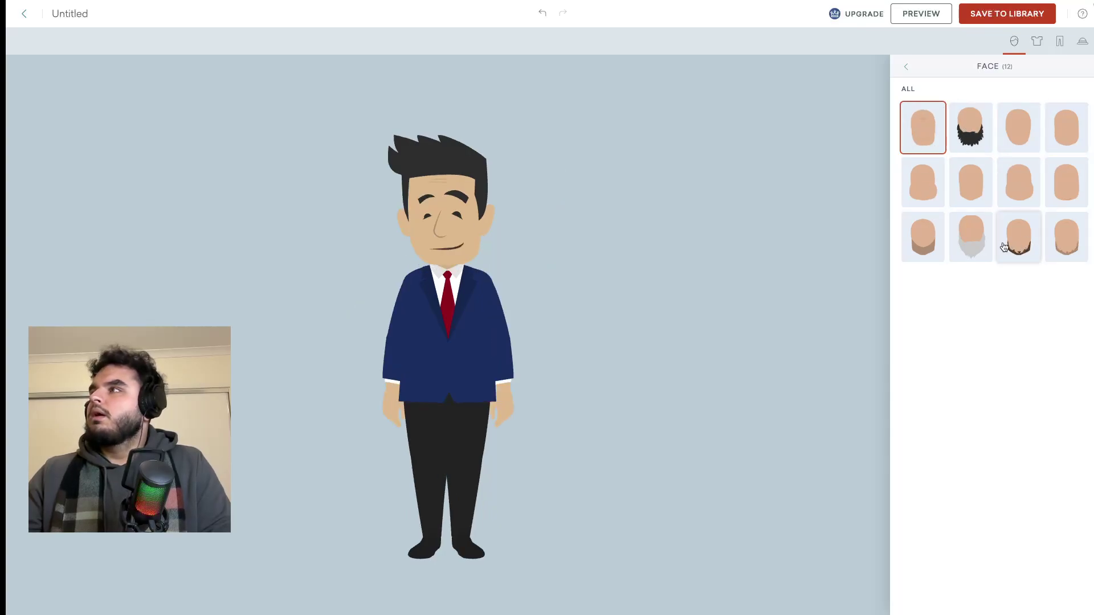
left_click(955, 237)
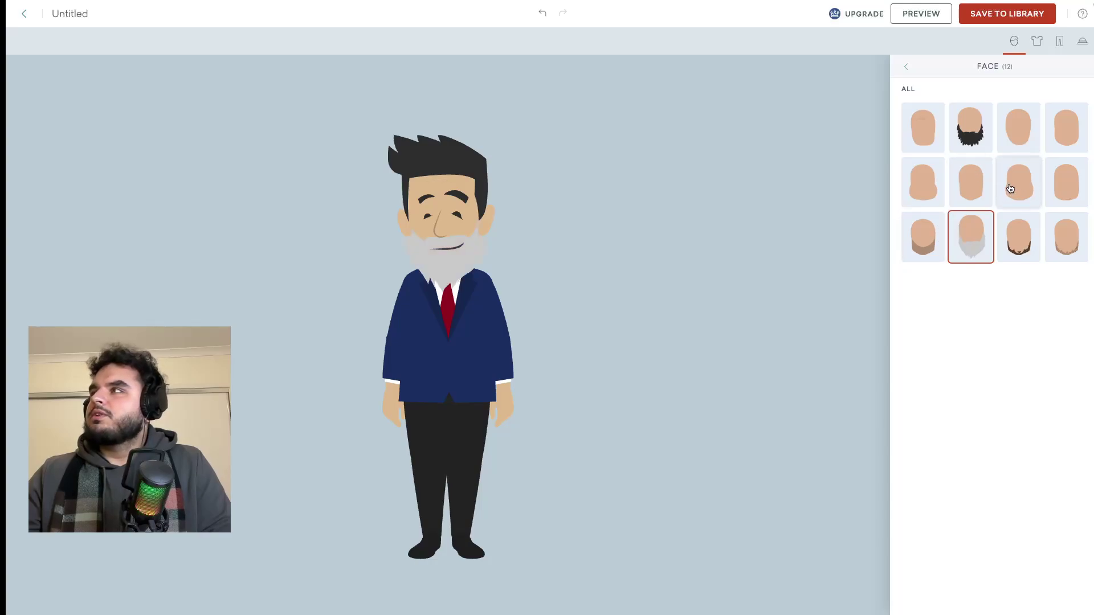
left_click(1005, 149)
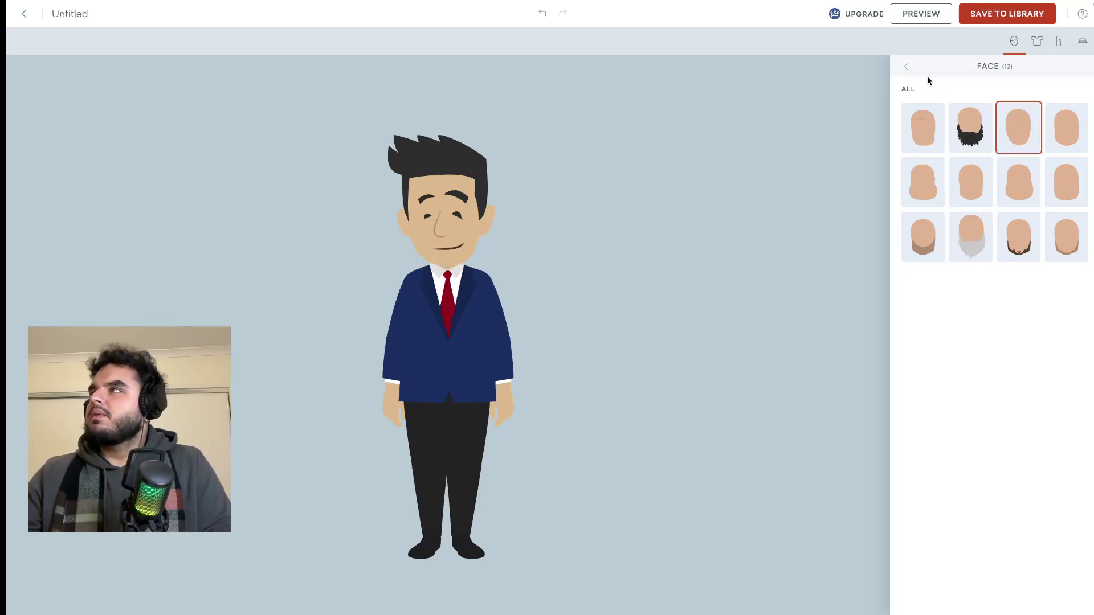
left_click(907, 67)
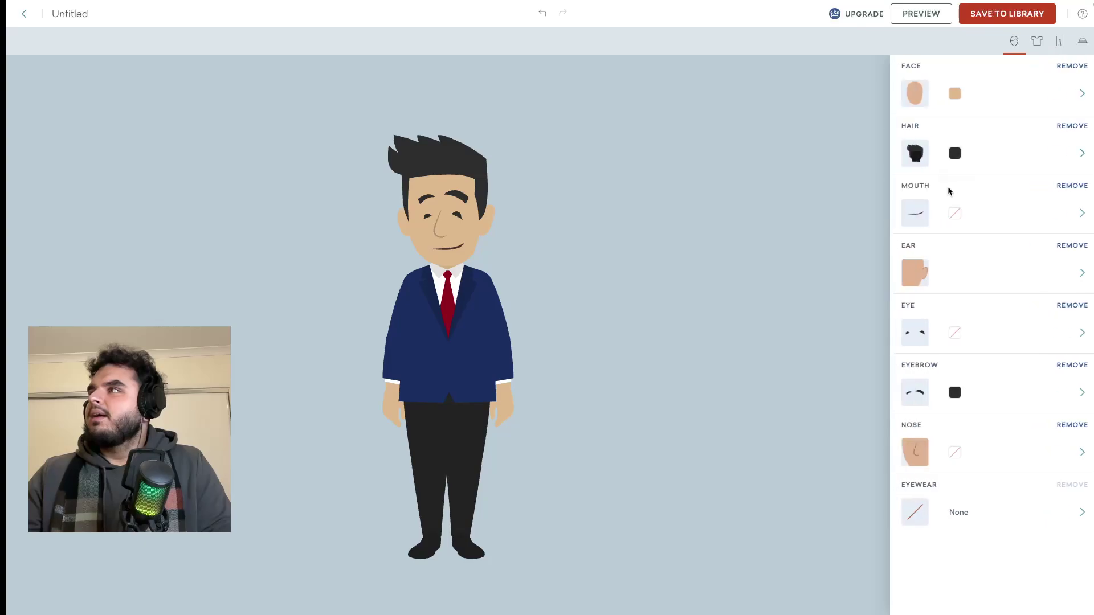
Try a blue hat on the character and settle on the short cropped hairstyle with faded sides.
left_click(912, 151)
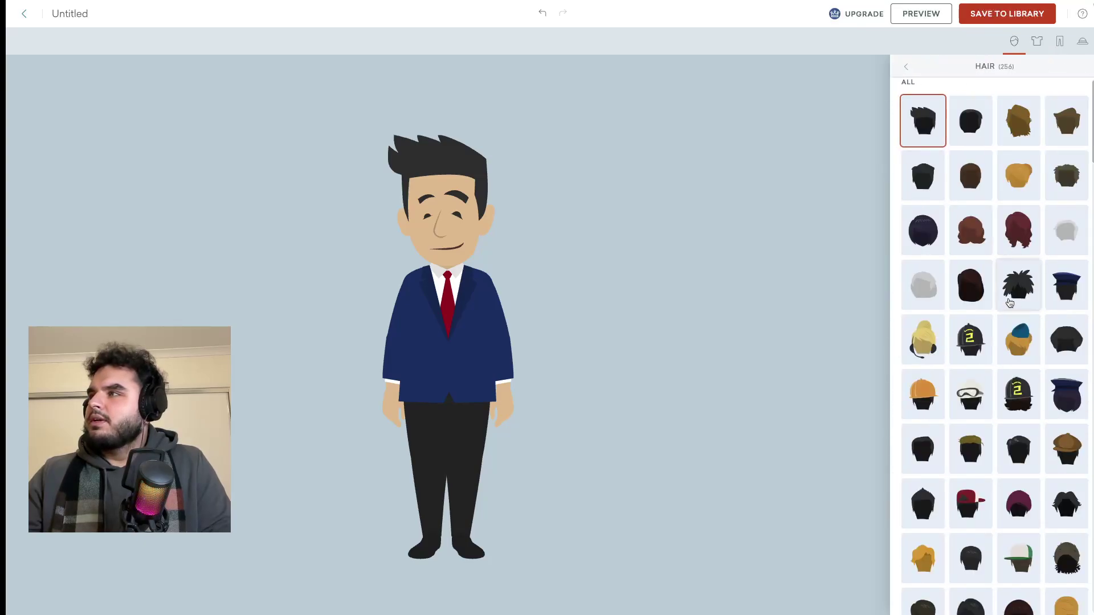
left_click(923, 398)
left_click(1019, 337)
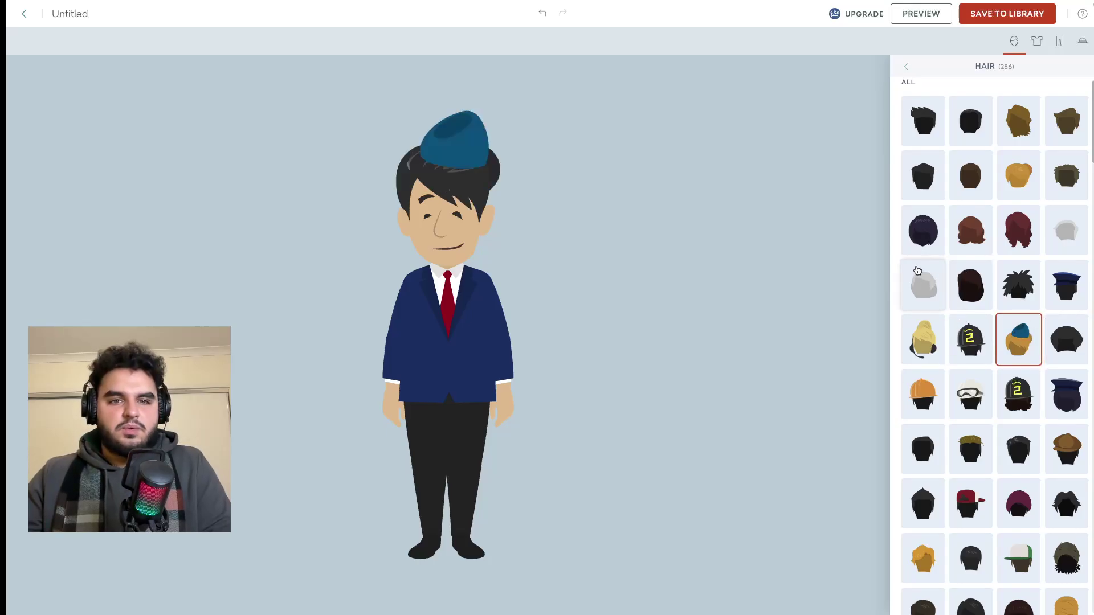
scroll(917, 270, "down", 10)
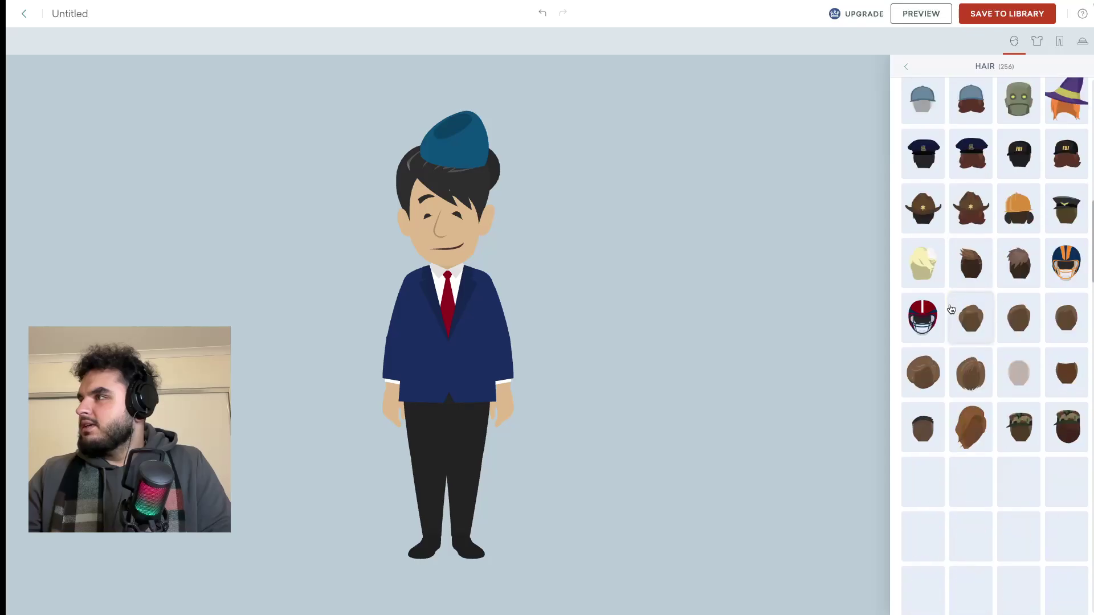
scroll(940, 310, "down", 3)
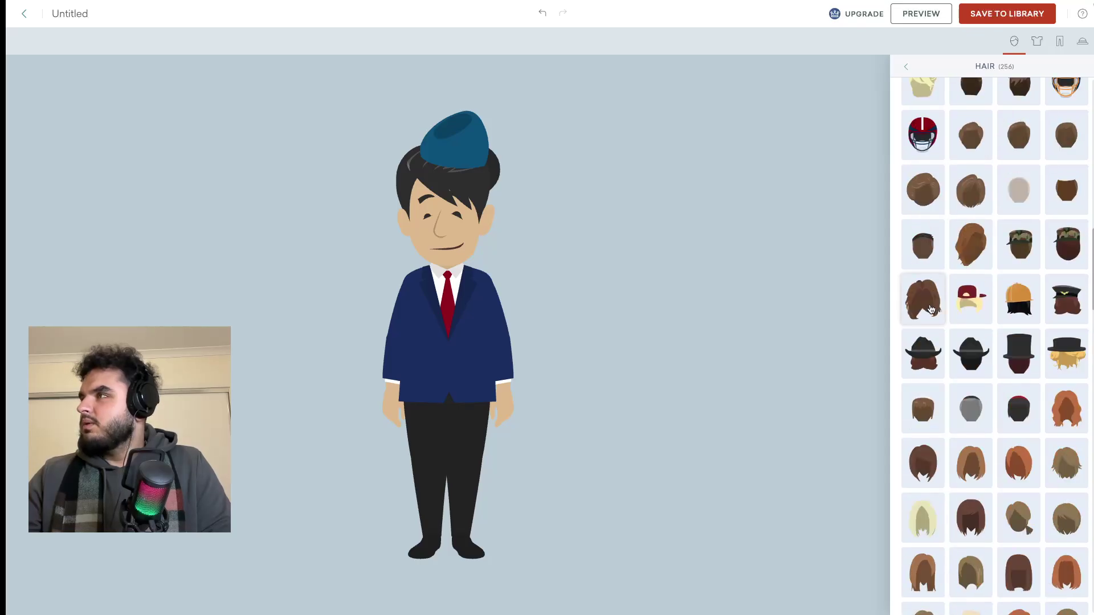
left_click(921, 245)
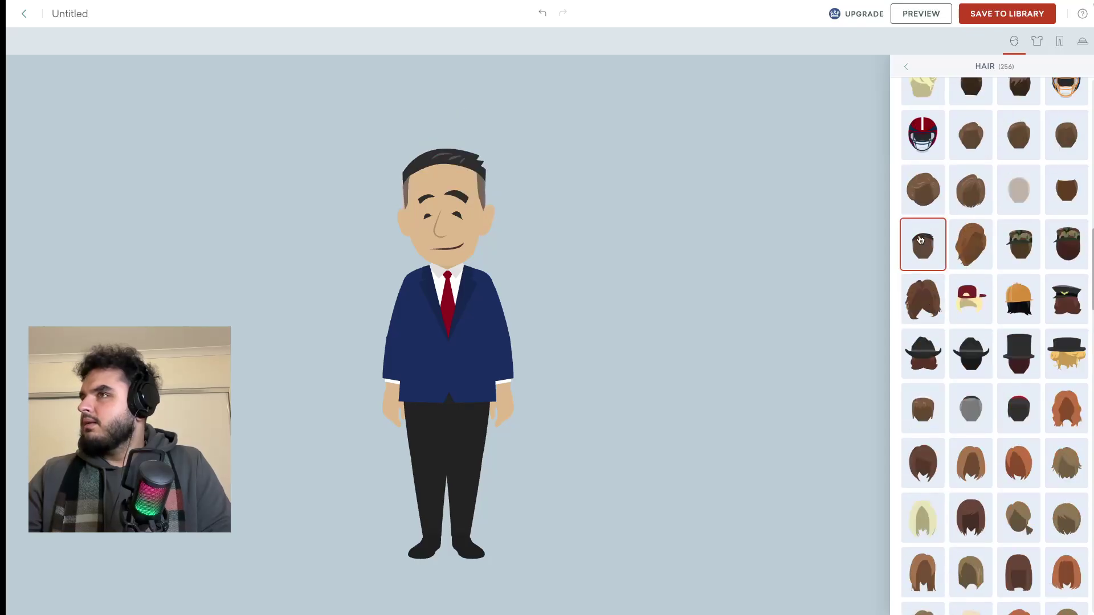
left_click(906, 67)
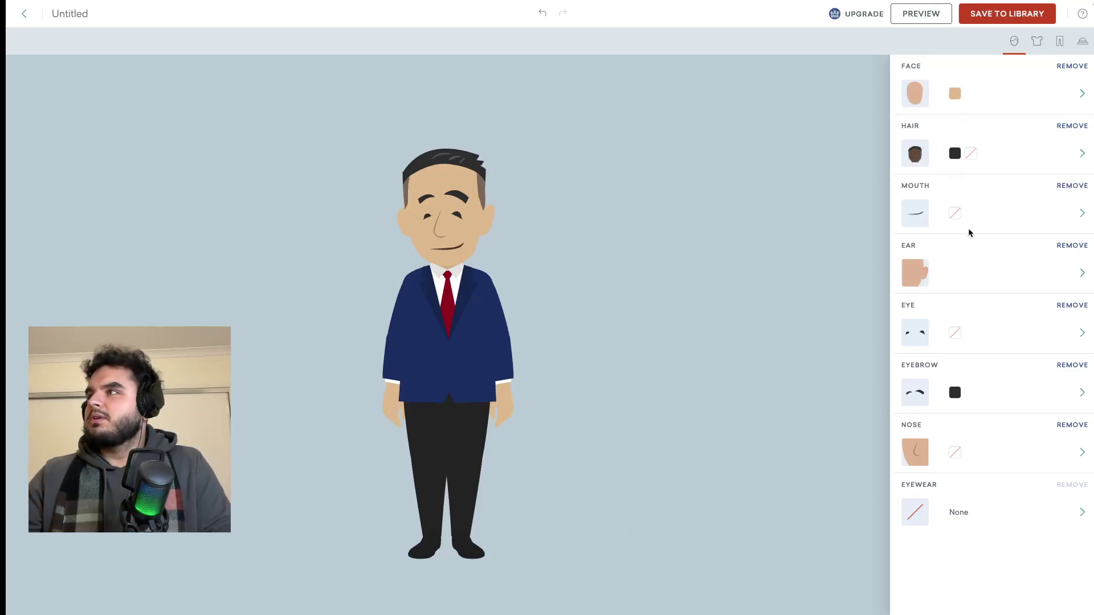
Try a straight mouth on the character and settle on the smirk with one upturned corner.
left_click(940, 221)
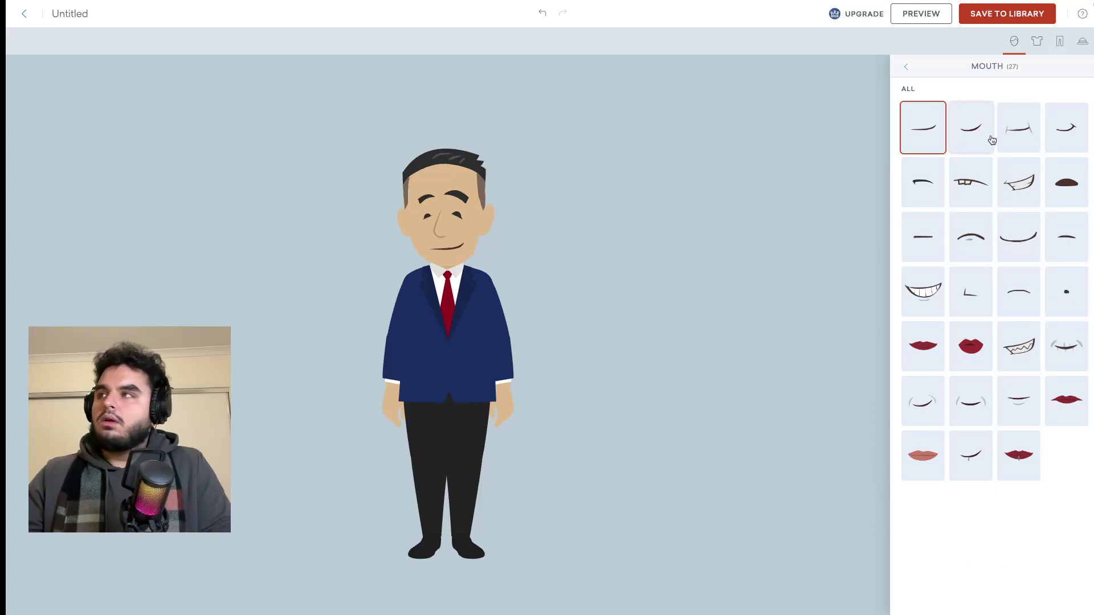
left_click(929, 239)
left_click(1066, 128)
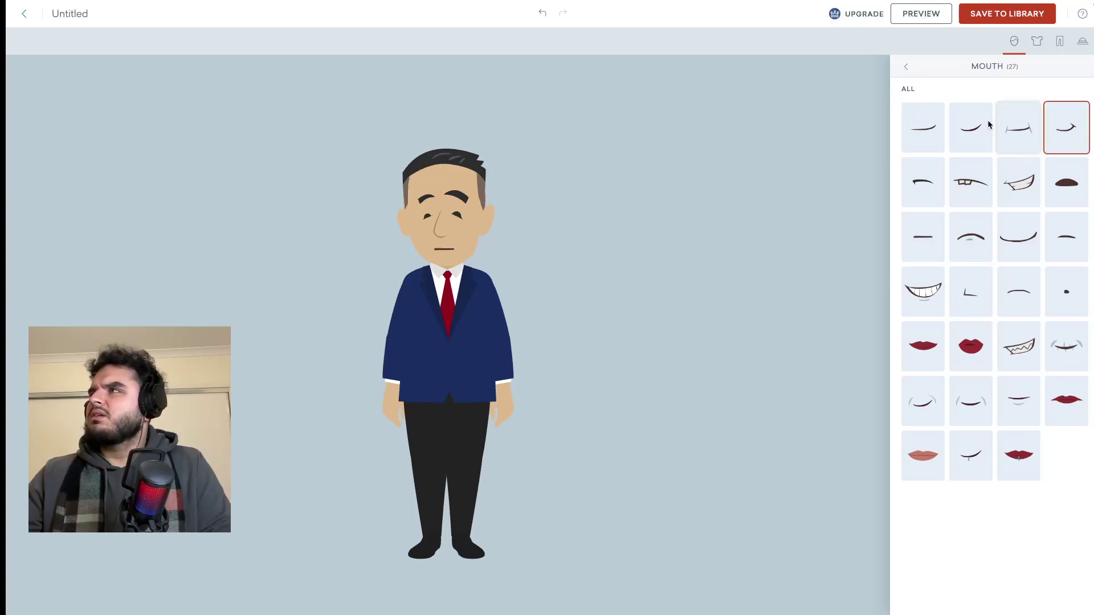
left_click(906, 68)
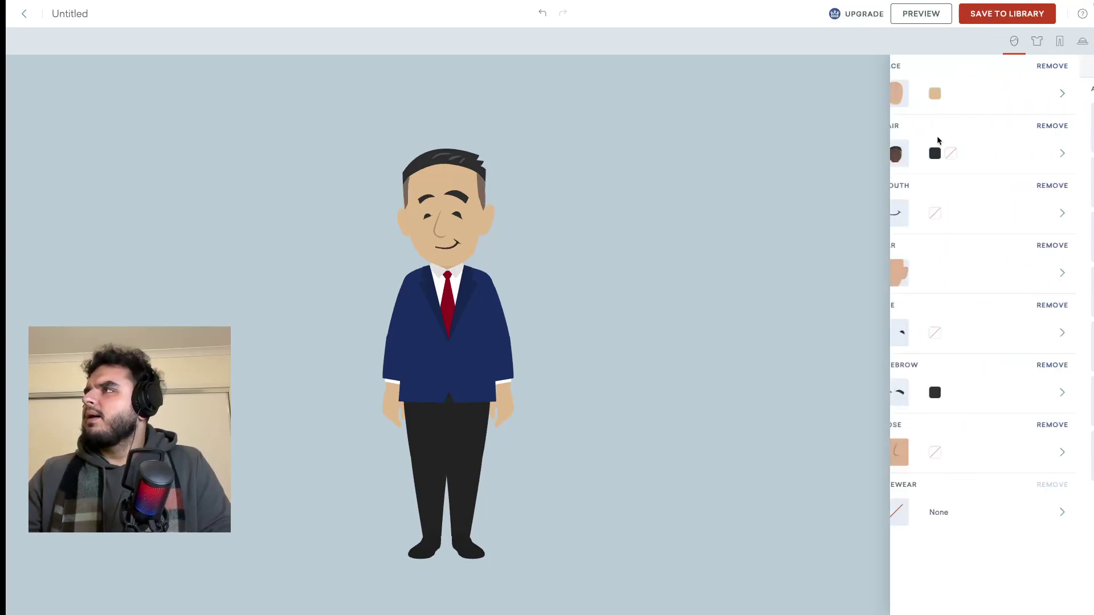
Check the ear styles and give the character the half-lidded blue eyes without heavy lashes.
left_click(924, 270)
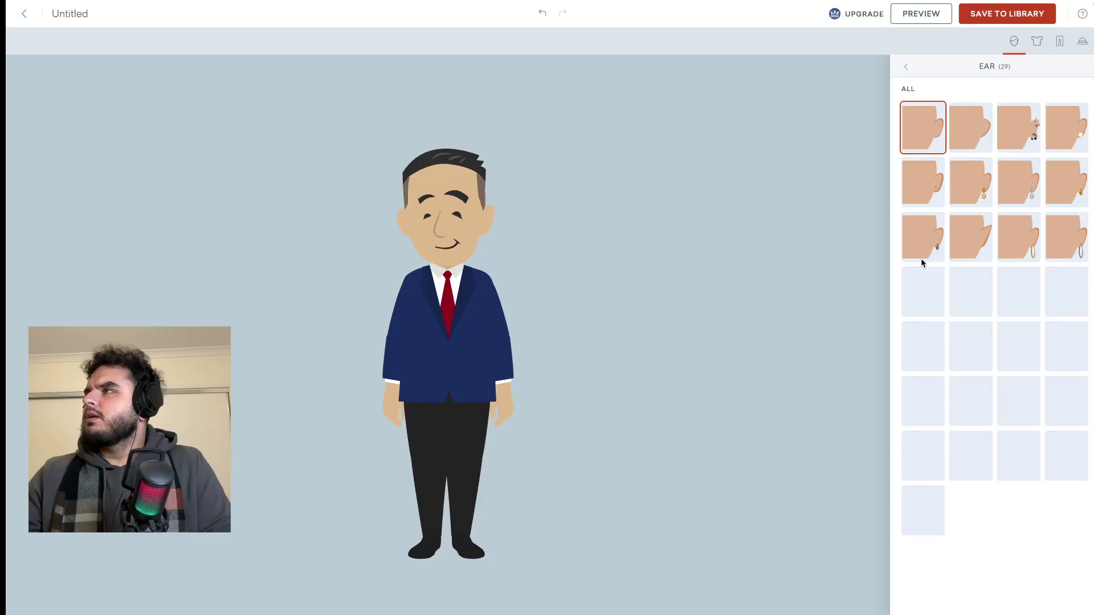
left_click(912, 69)
left_click(920, 335)
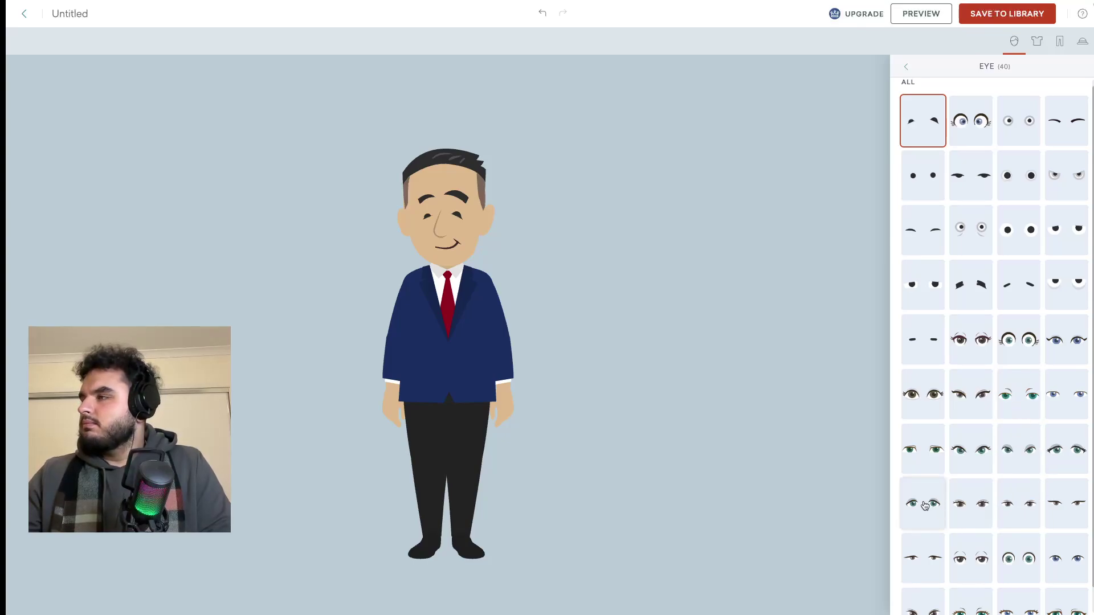
left_click(1064, 450)
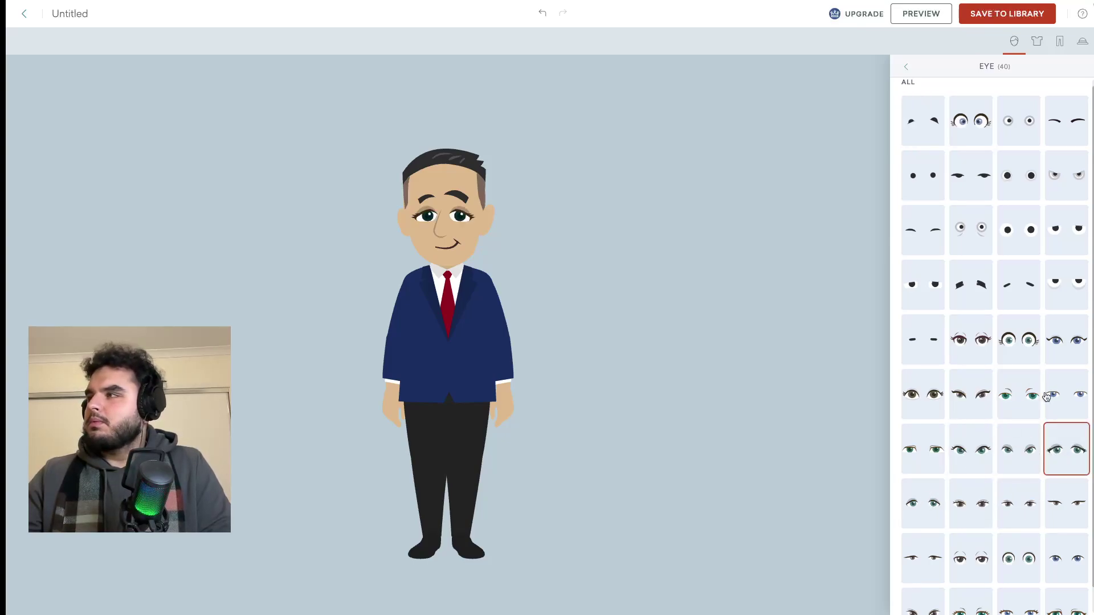
left_click(1064, 395)
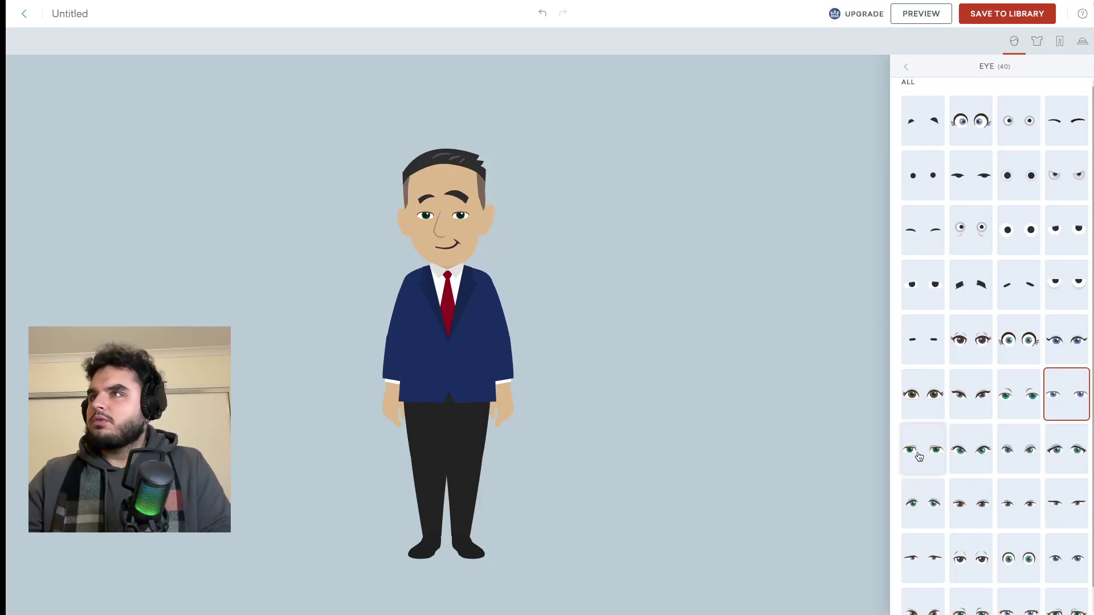
scroll(984, 464, "down", 1)
scroll(984, 464, "down", 1)
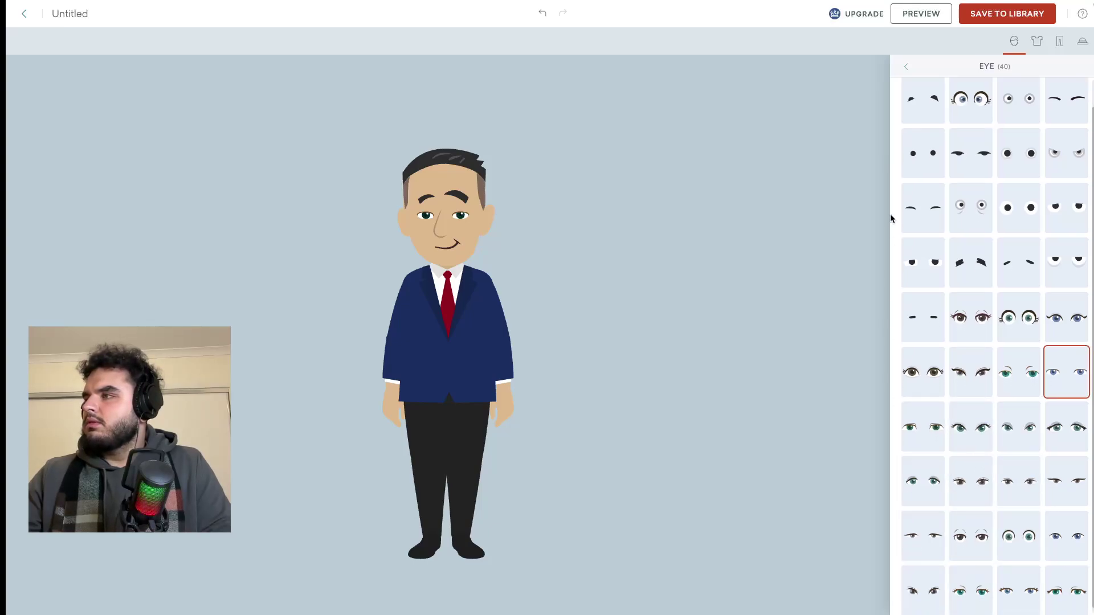
left_click(906, 68)
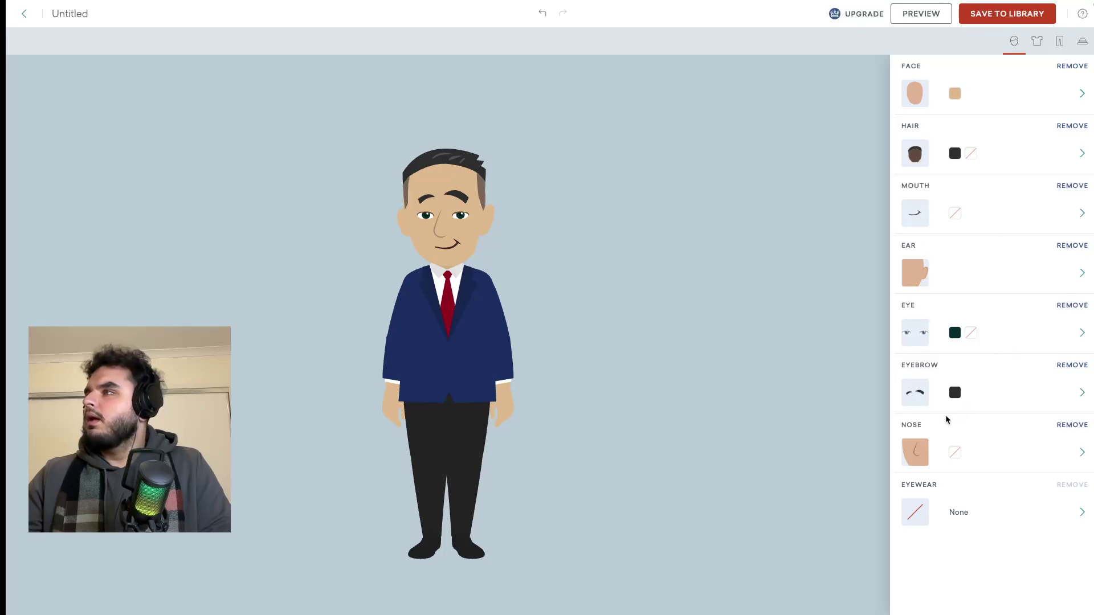
Try thin pointed eyebrows on the character and settle on the short, gently arched pair.
left_click(917, 397)
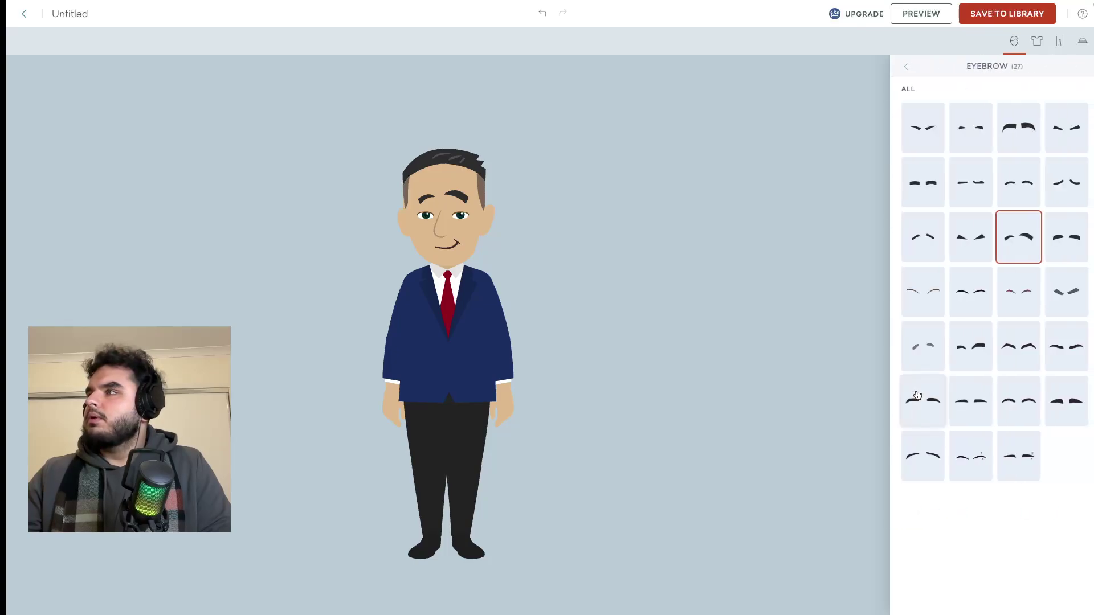
left_click(977, 290)
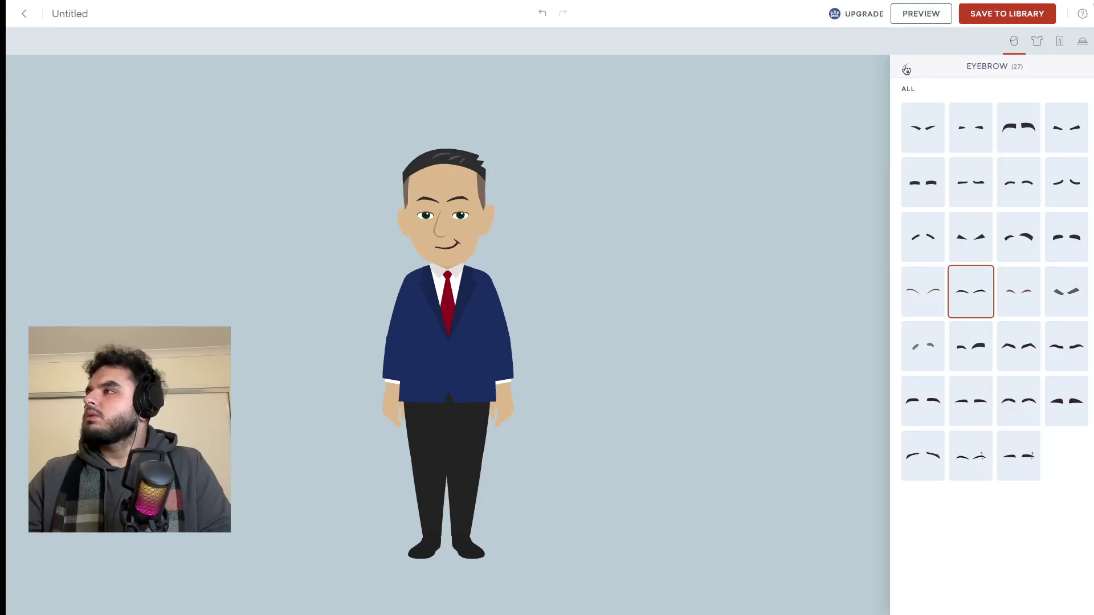
left_click(1013, 180)
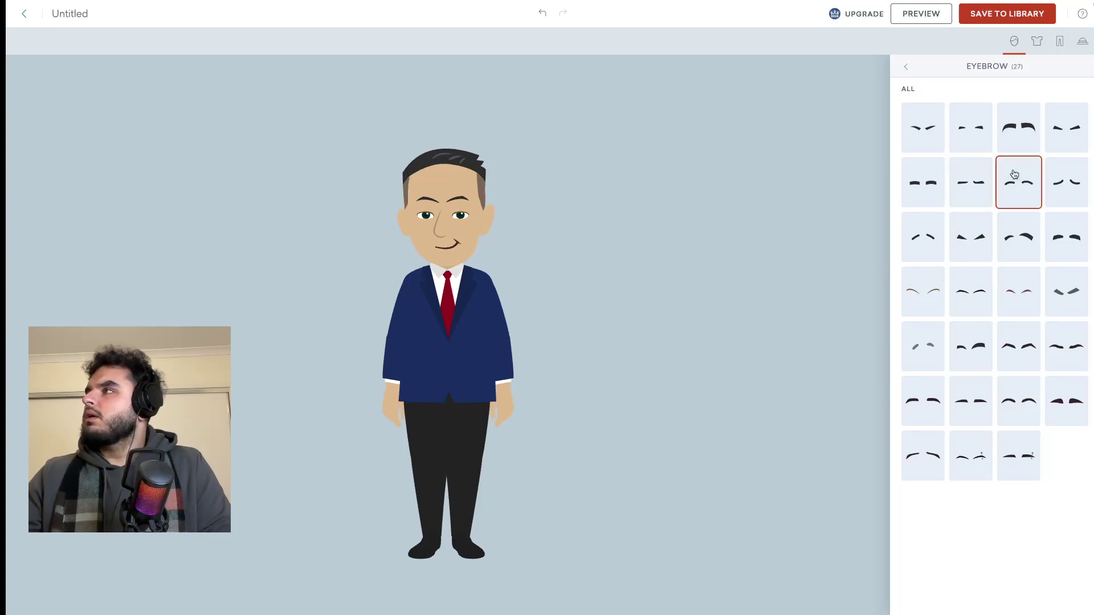
left_click(908, 71)
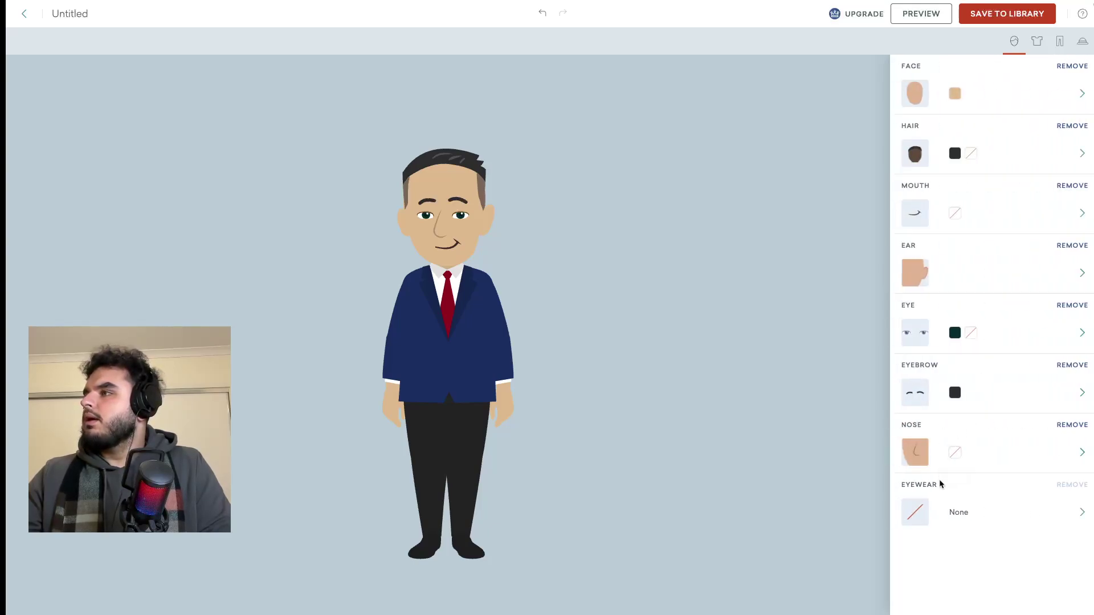
Try rectangular and thin-rimmed glasses on the character and settle on the round glasses with thick black rims.
left_click(916, 521)
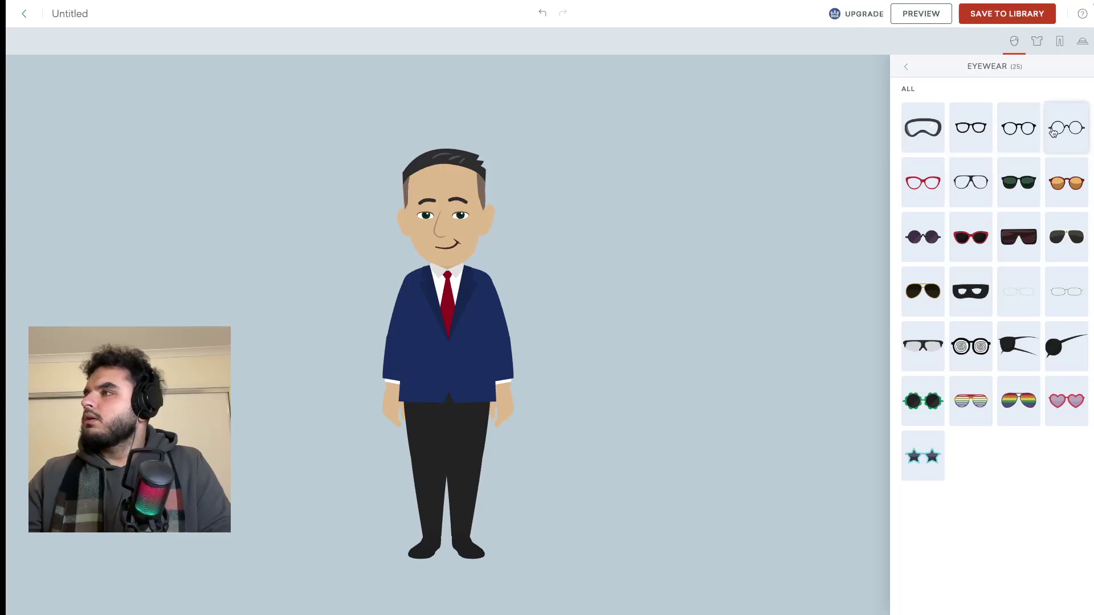
left_click(987, 134)
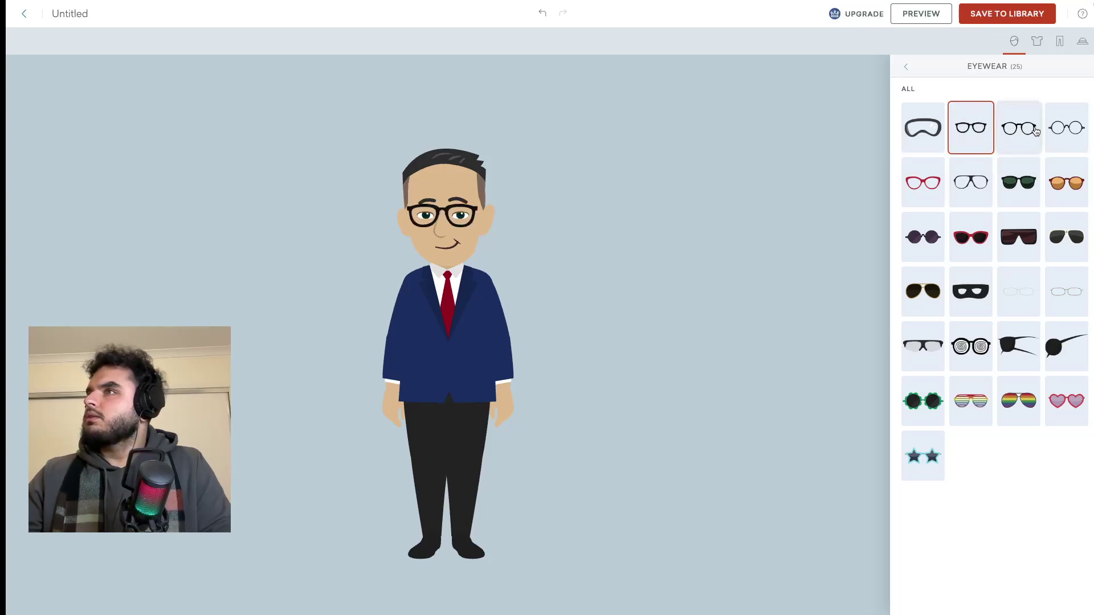
left_click(1065, 129)
left_click(1017, 134)
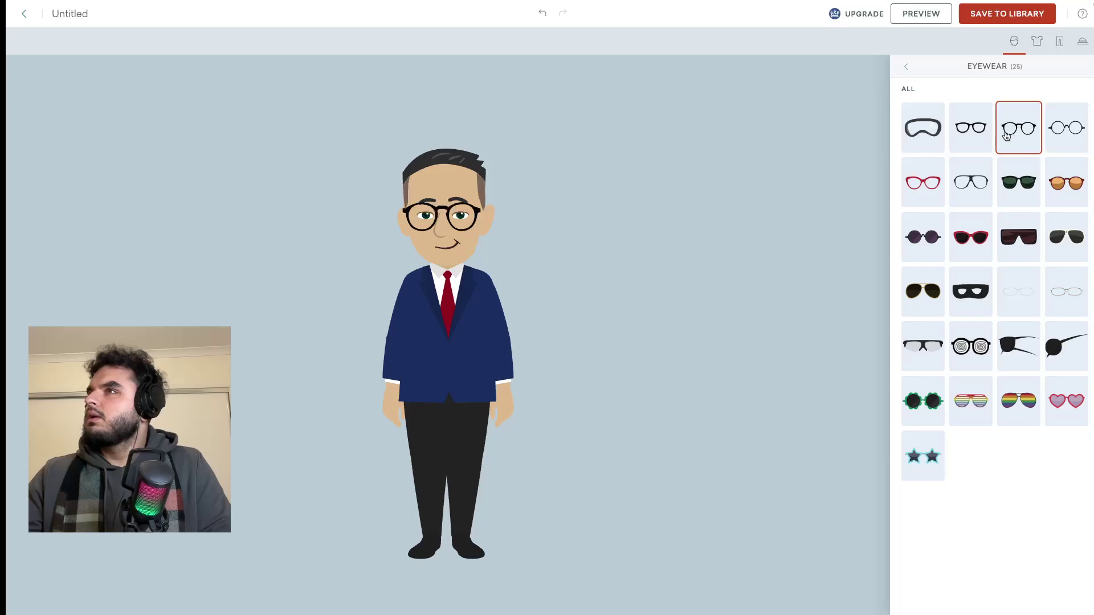
left_click(906, 68)
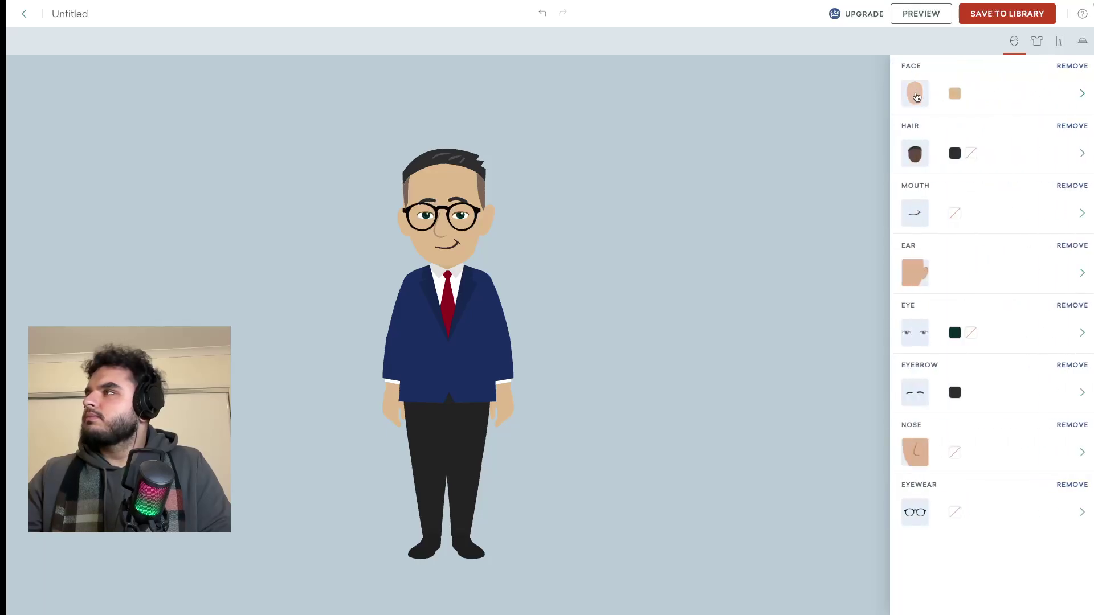
Browse the tops and dress the character in the black suit jacket with a white open-collar shirt and no tie.
left_click(1037, 41)
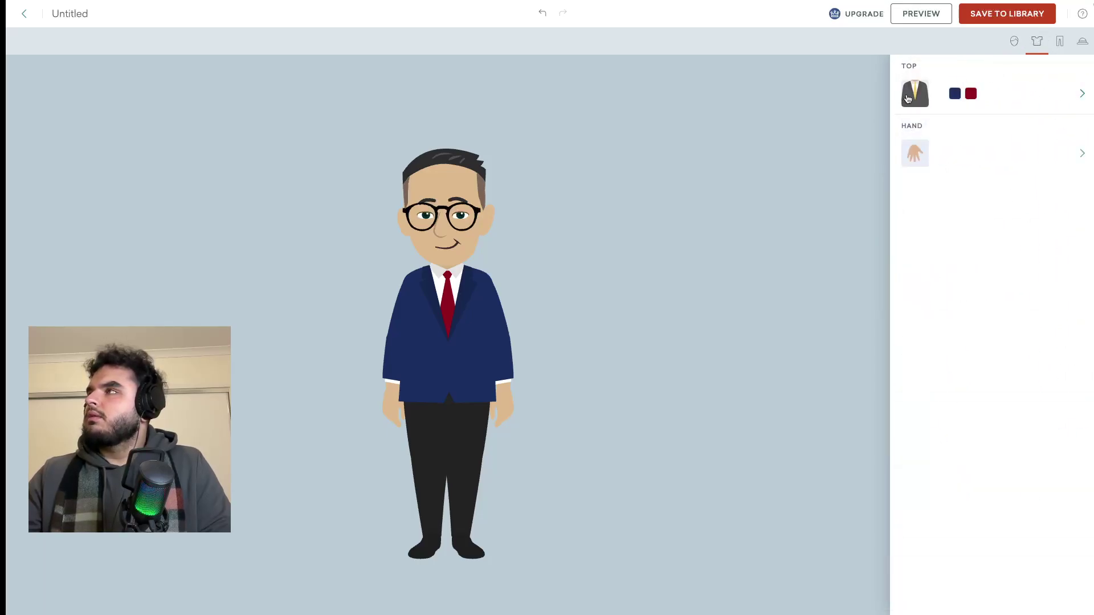
left_click(908, 98)
scroll(936, 222, "down", 5)
scroll(936, 223, "up", 5)
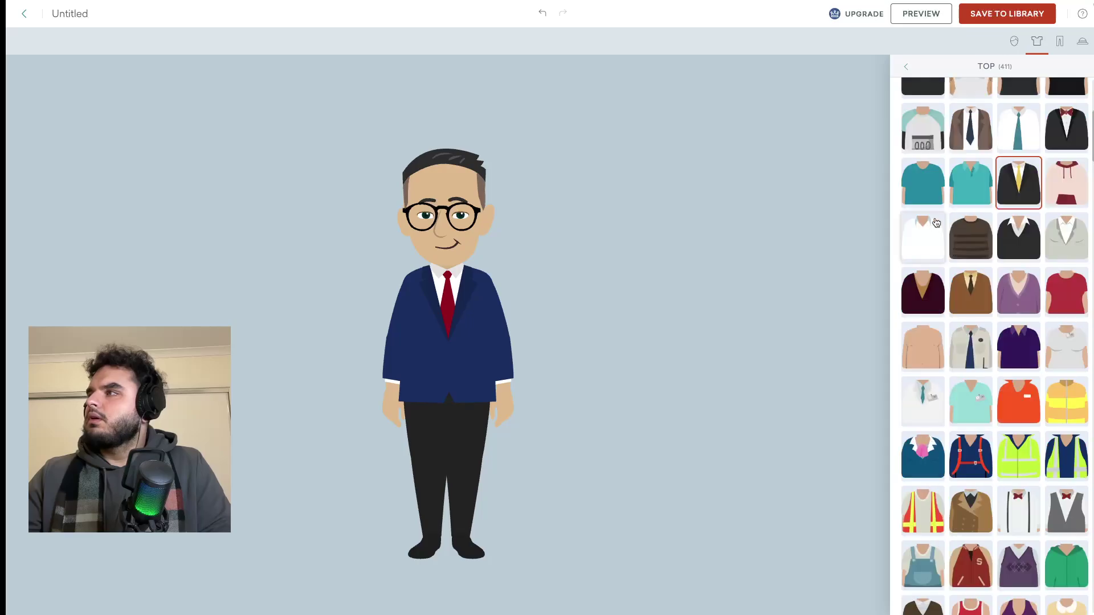
scroll(936, 222, "up", 5)
scroll(948, 189, "down", 20)
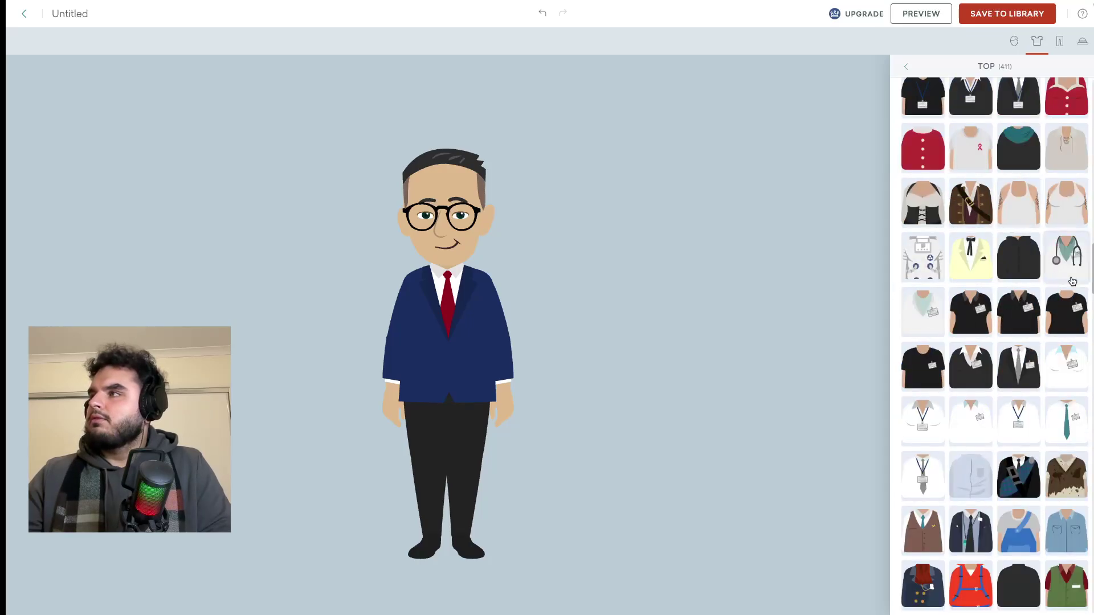
scroll(956, 329, "down", 4)
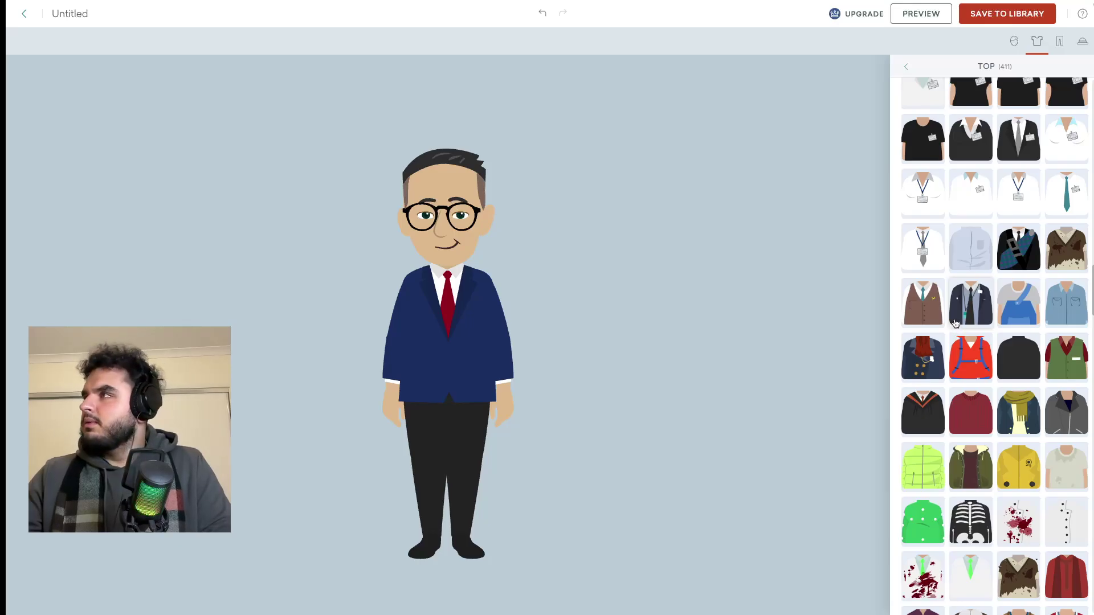
scroll(956, 324, "down", 4)
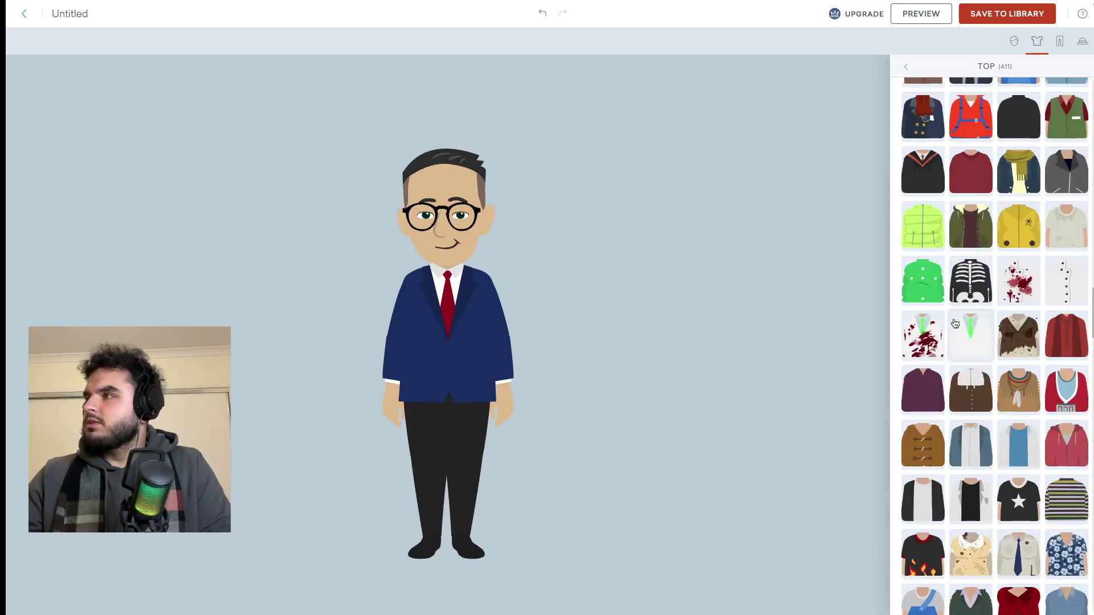
scroll(955, 324, "down", 4)
scroll(956, 324, "down", 7)
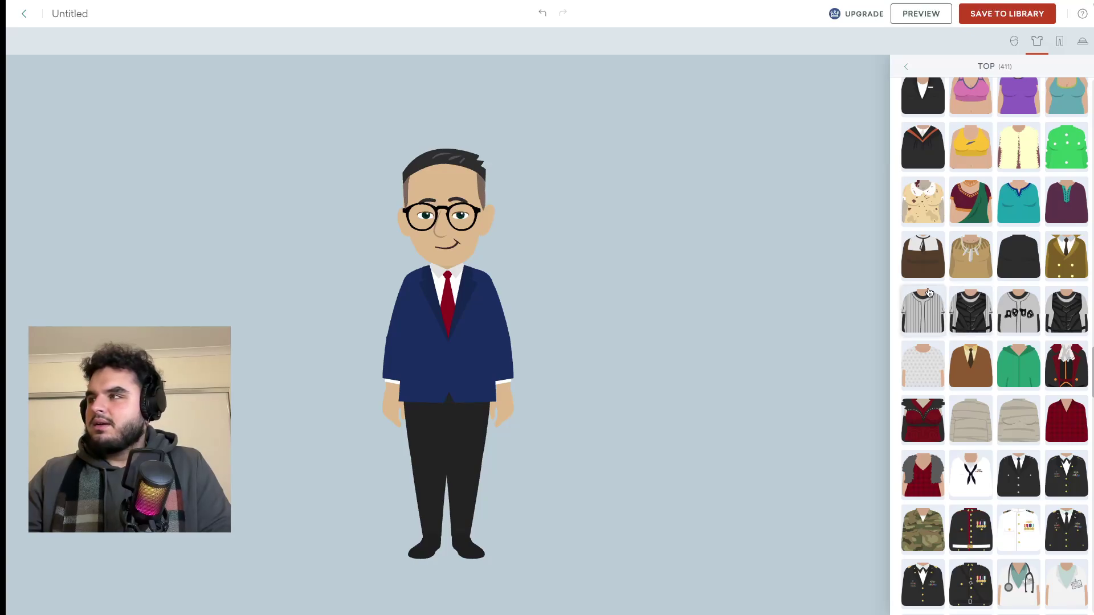
scroll(929, 292, "down", 1)
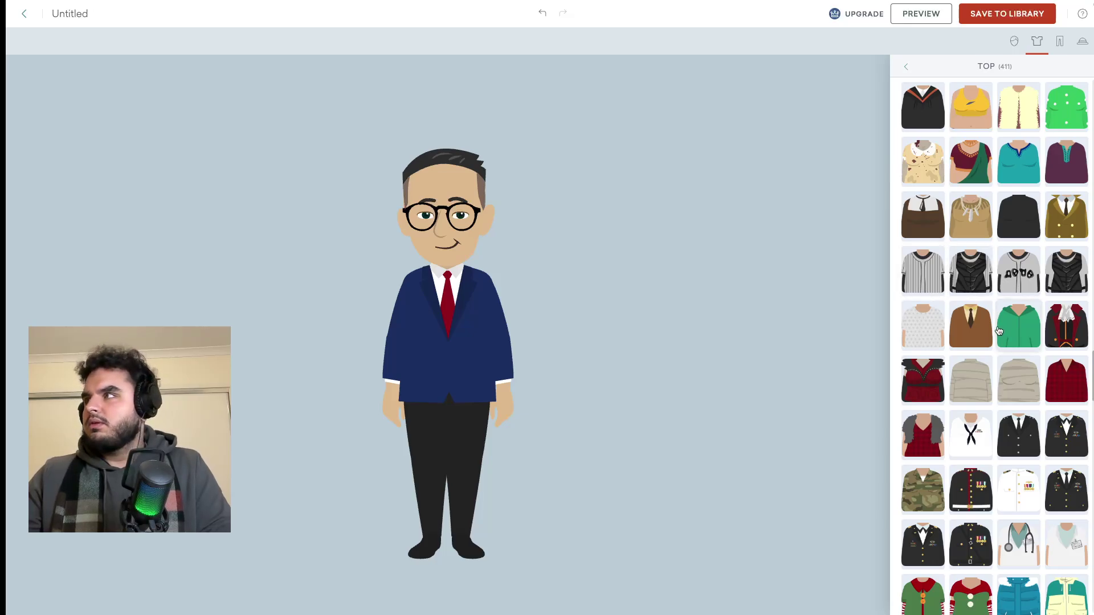
scroll(1000, 329, "down", 6)
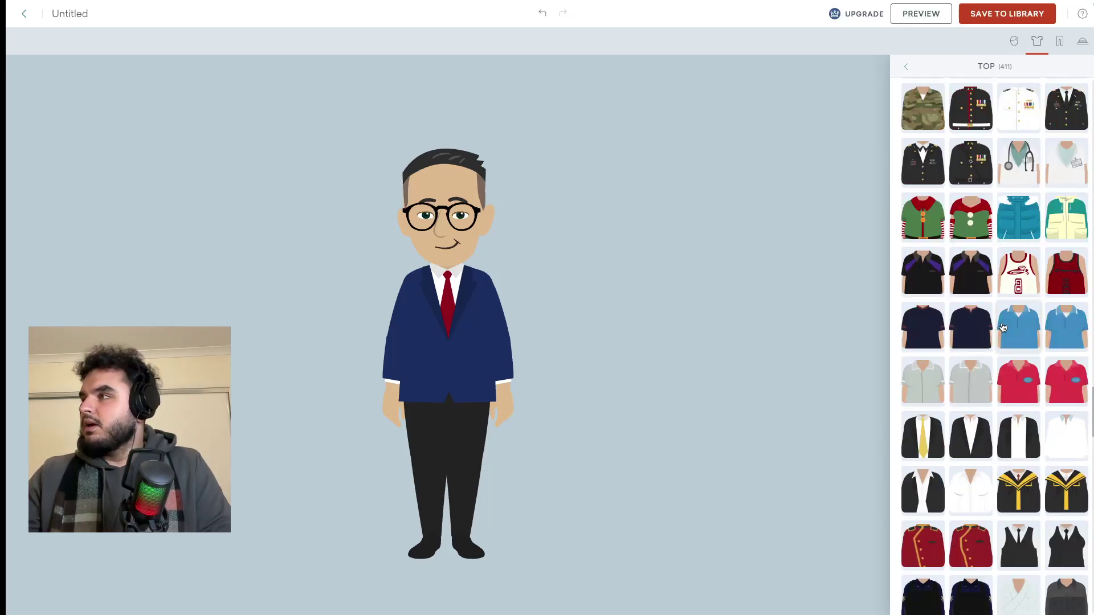
left_click(973, 435)
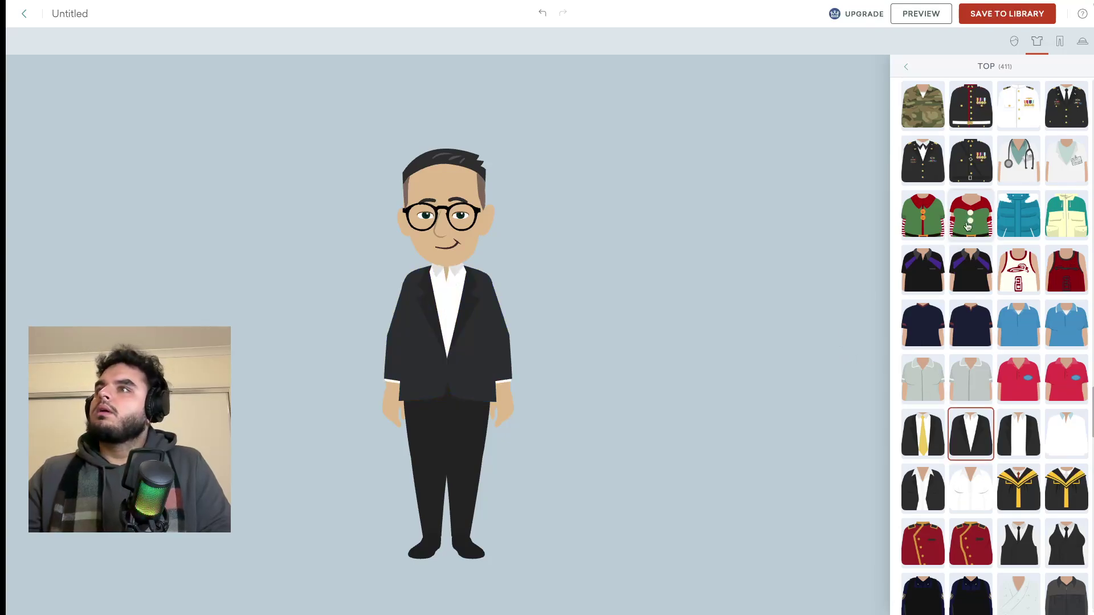
Check the hand and glove styles available for the character.
left_click(902, 67)
left_click(933, 152)
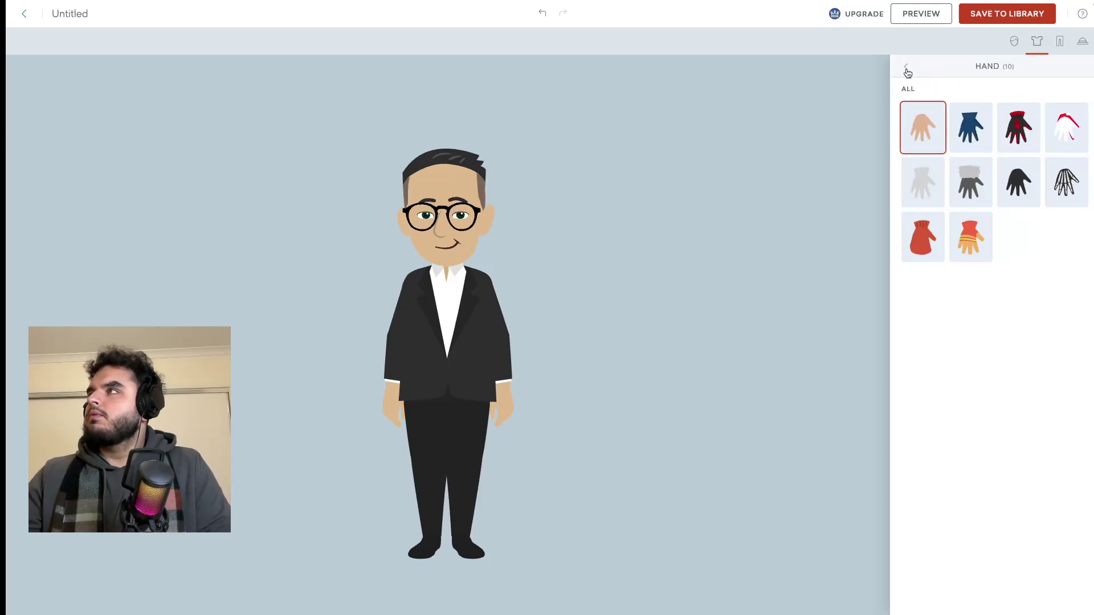
left_click(907, 73)
Browse the bottoms and give the character the plain dark grey long trousers.
left_click(1059, 41)
left_click(914, 91)
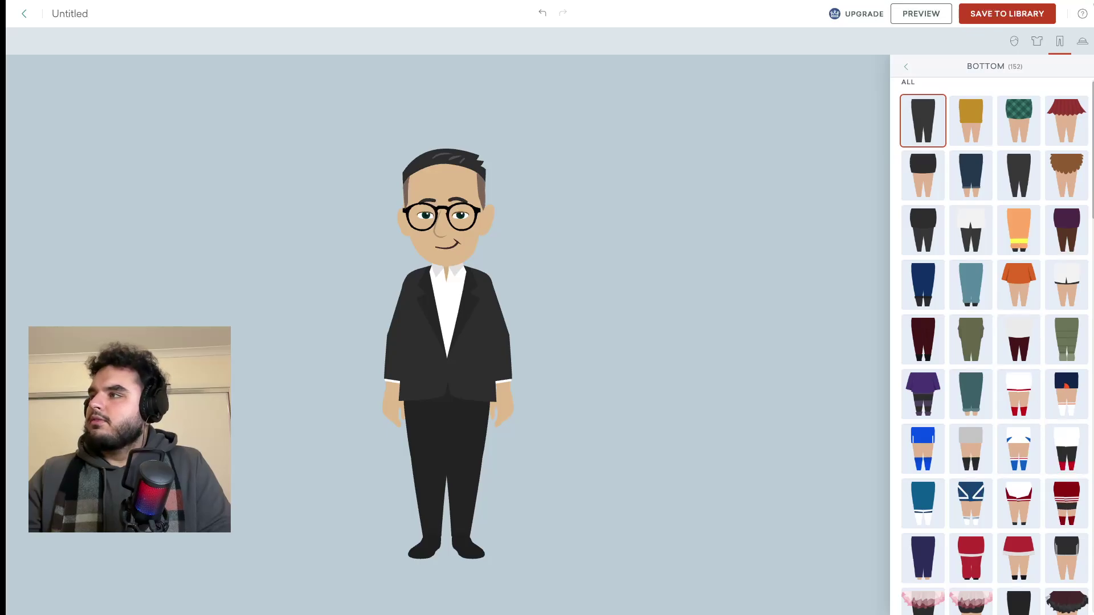
scroll(1003, 416, "down", 7)
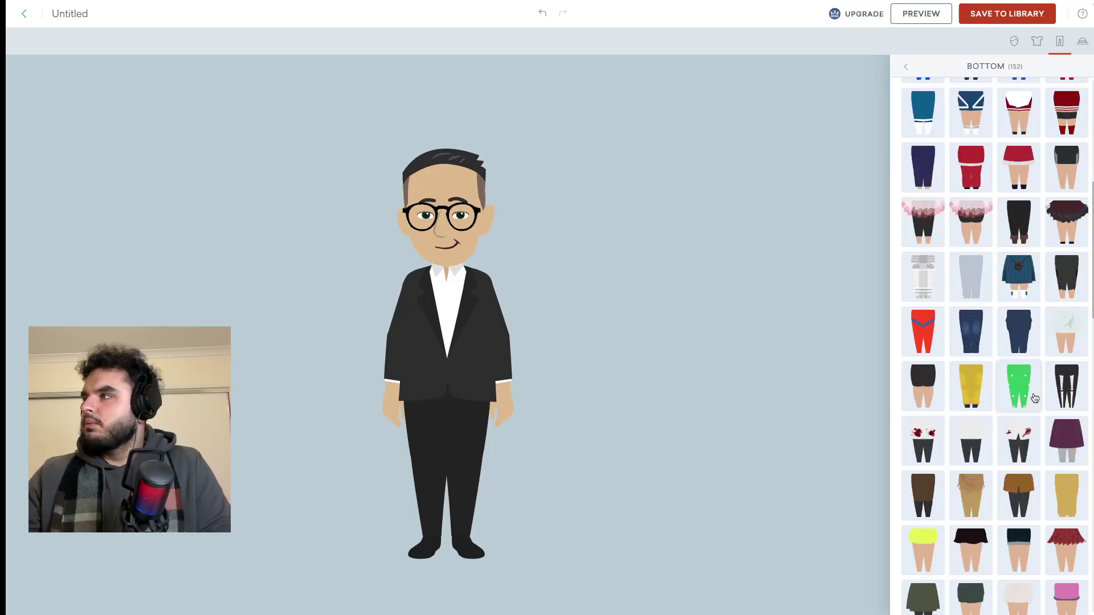
scroll(1035, 398, "down", 5)
scroll(1009, 350, "down", 5)
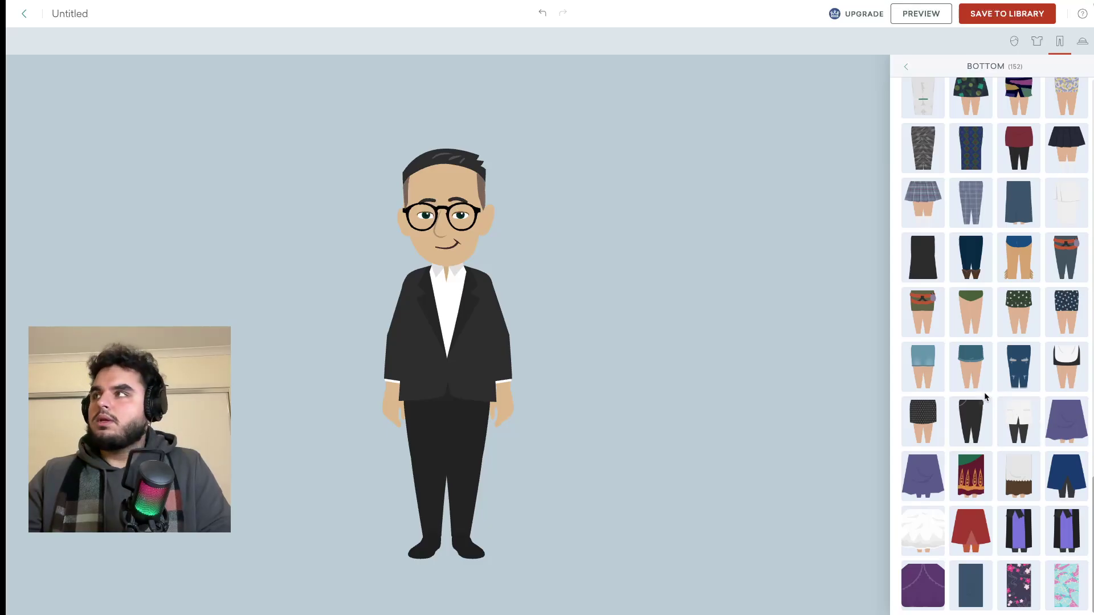
scroll(985, 393, "up", 15)
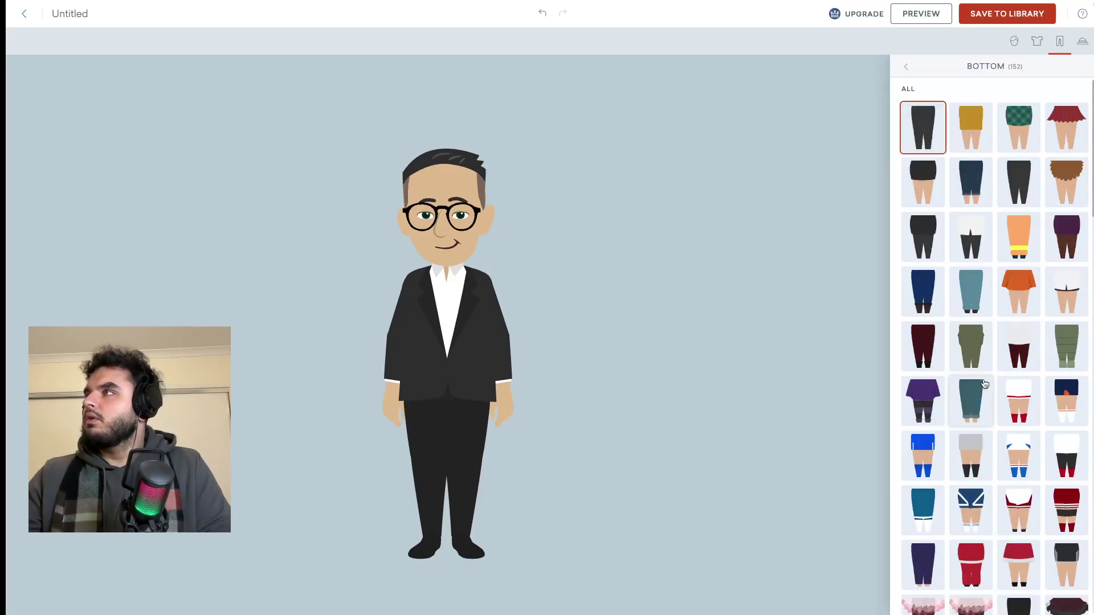
left_click(1029, 187)
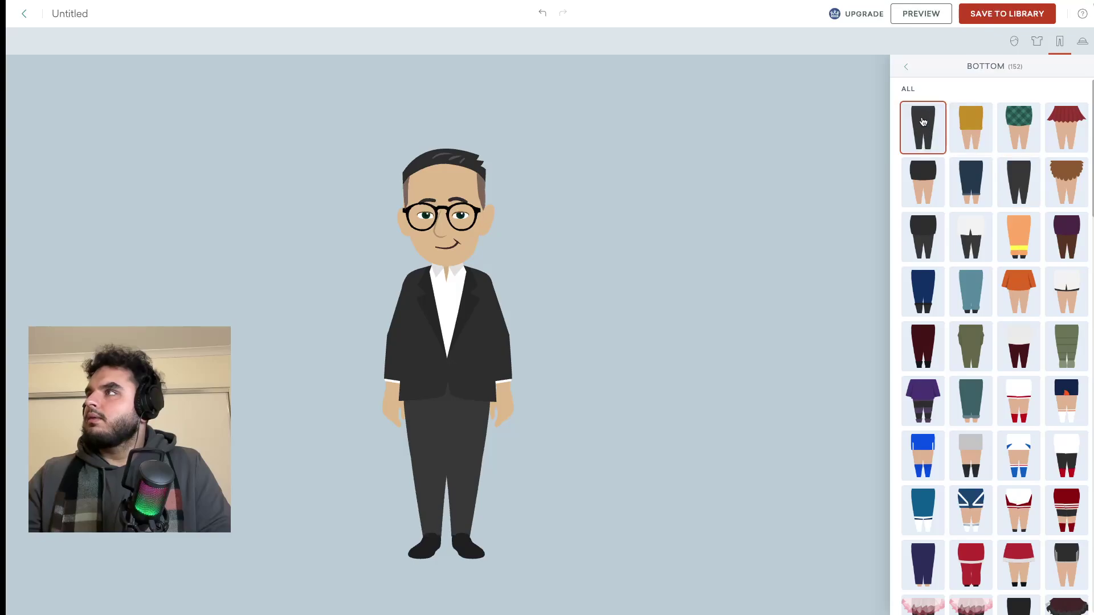
left_click(905, 67)
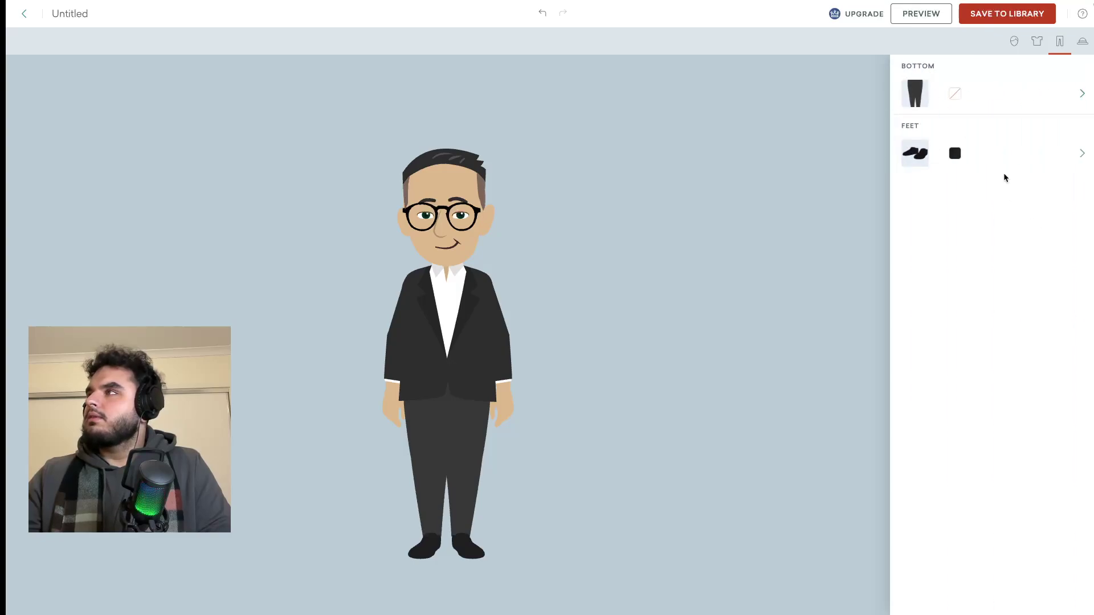
Recolor the trousers to a near-black shade that matches the suit jacket.
left_click(959, 99)
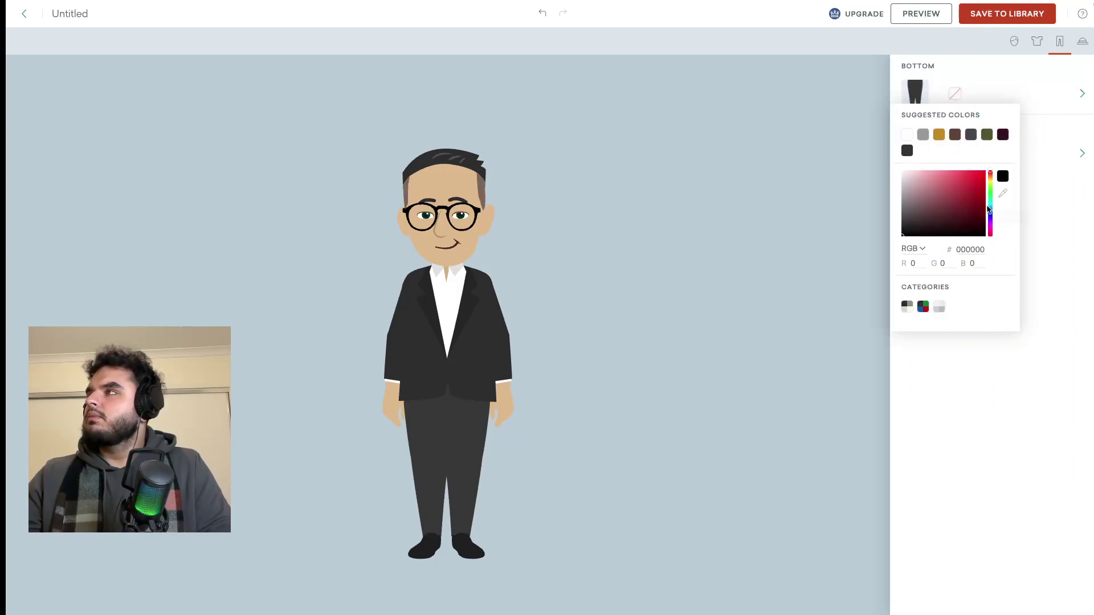
left_click(908, 151)
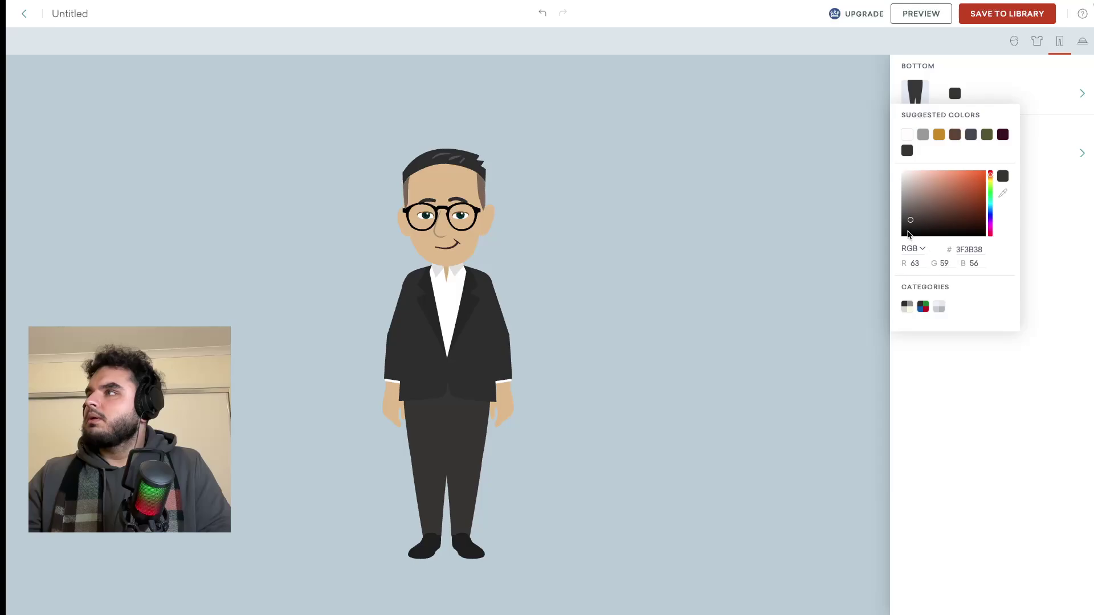
left_click(1055, 333)
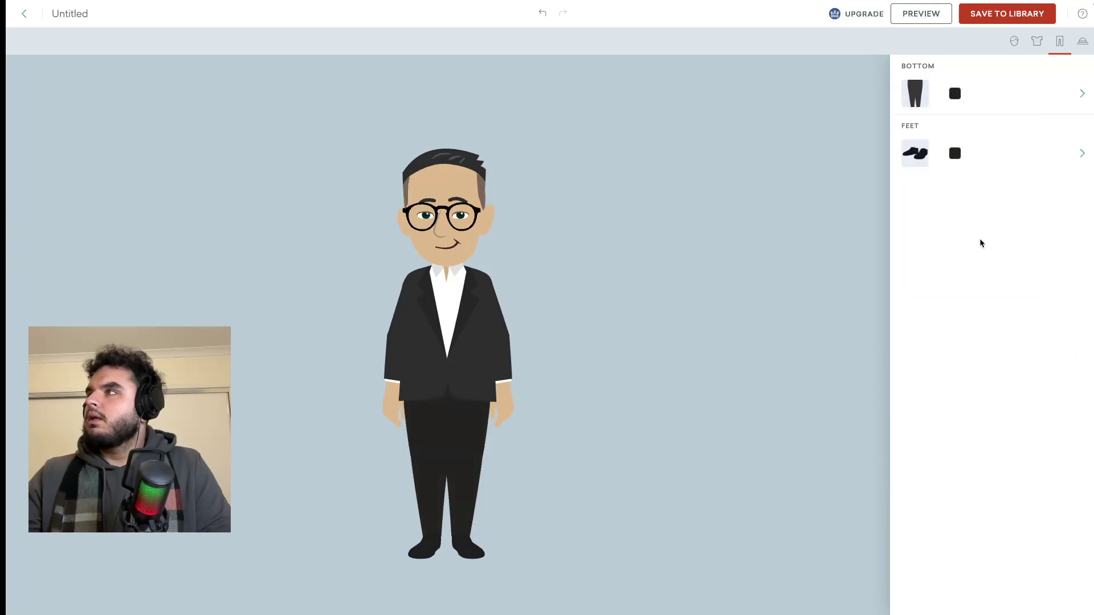
Browse the footwear and give the character the charcoal ankle-high shoes.
left_click(914, 155)
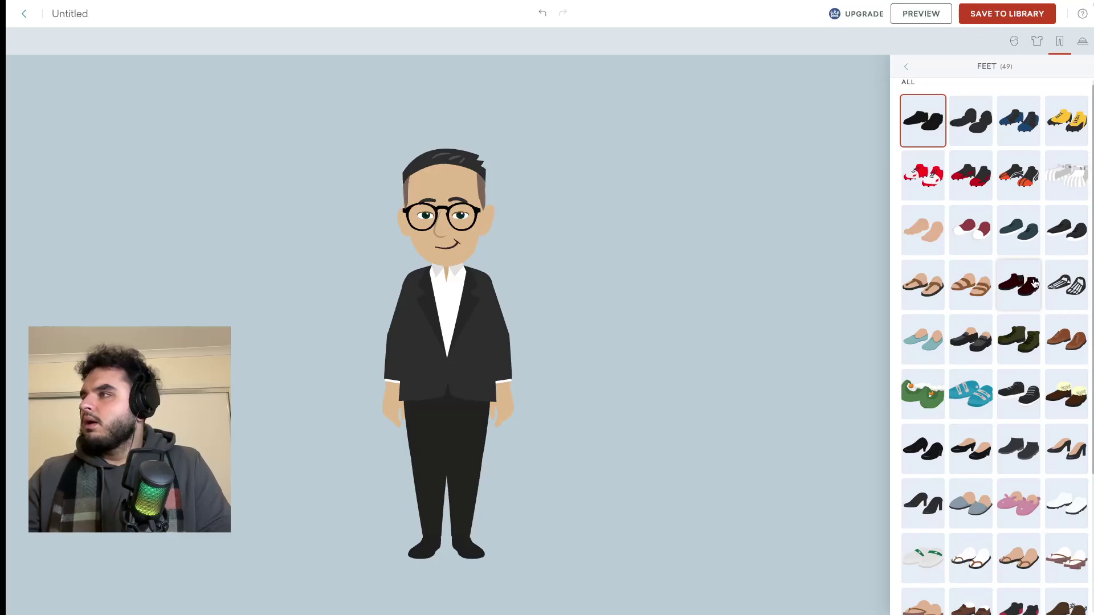
scroll(980, 251, "up", 1)
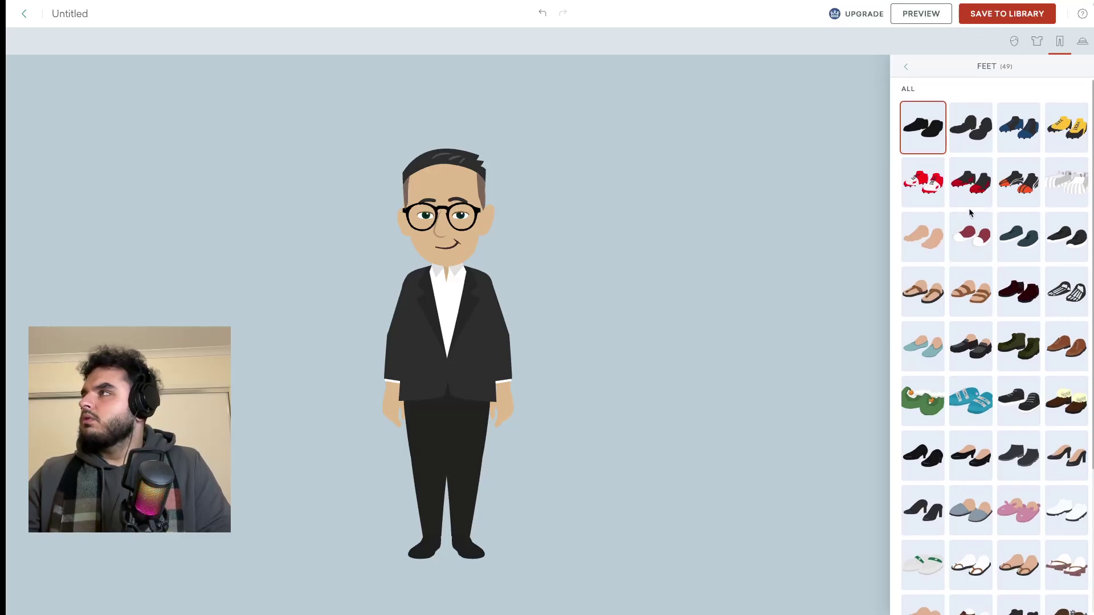
left_click(971, 133)
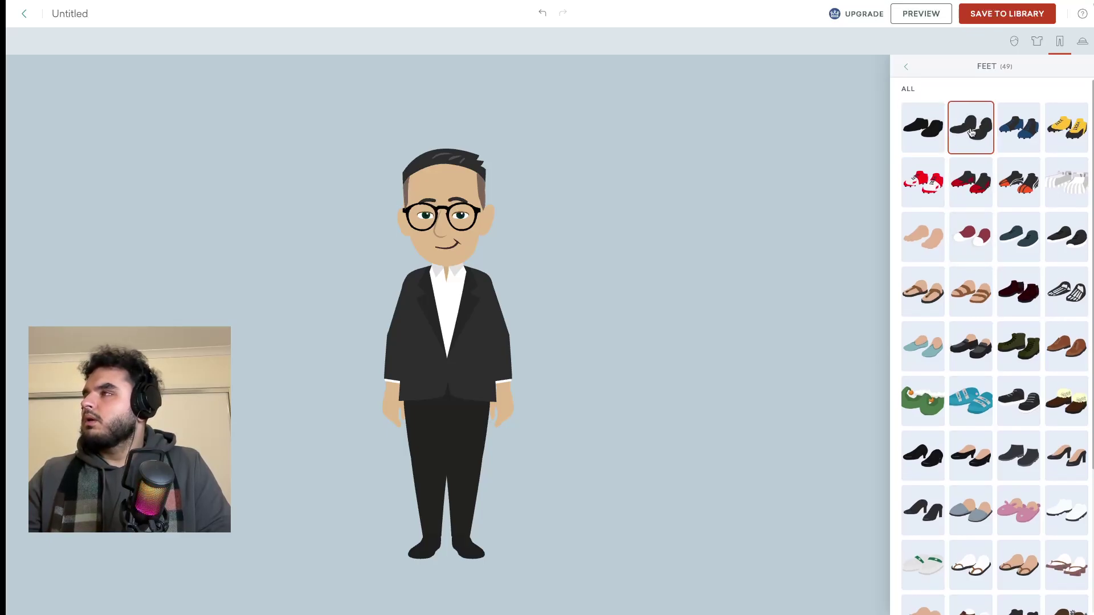
scroll(971, 132, "down", 5)
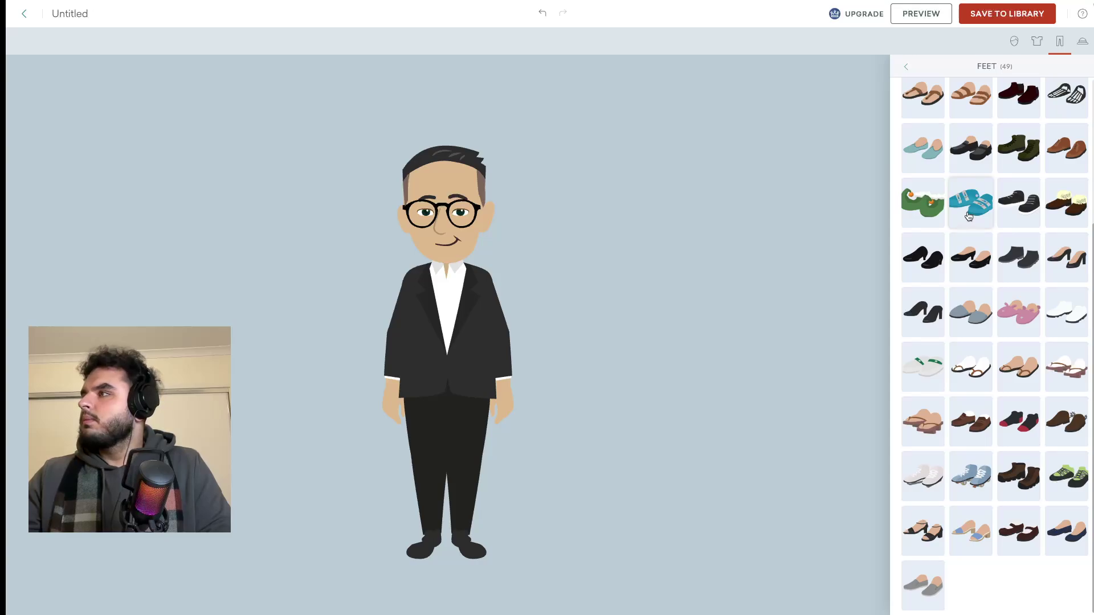
left_click(903, 66)
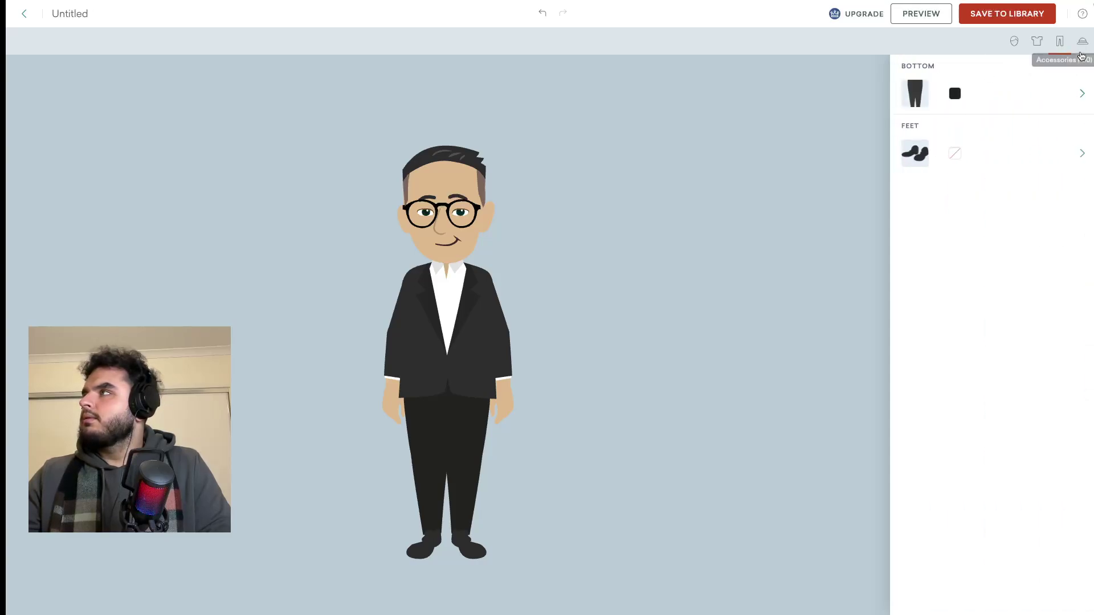
Browse the options for the first accessory, try the horseshoe and handlebar moustaches, and settle on the plain narrow moustache.
left_click(1082, 41)
left_click(994, 86)
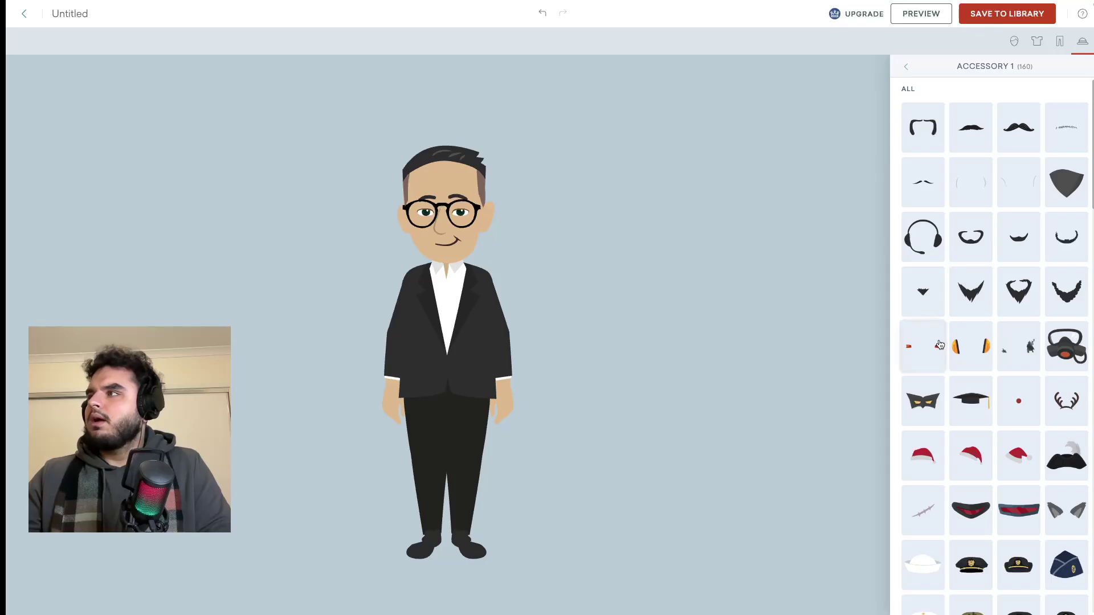
scroll(949, 313, "down", 12)
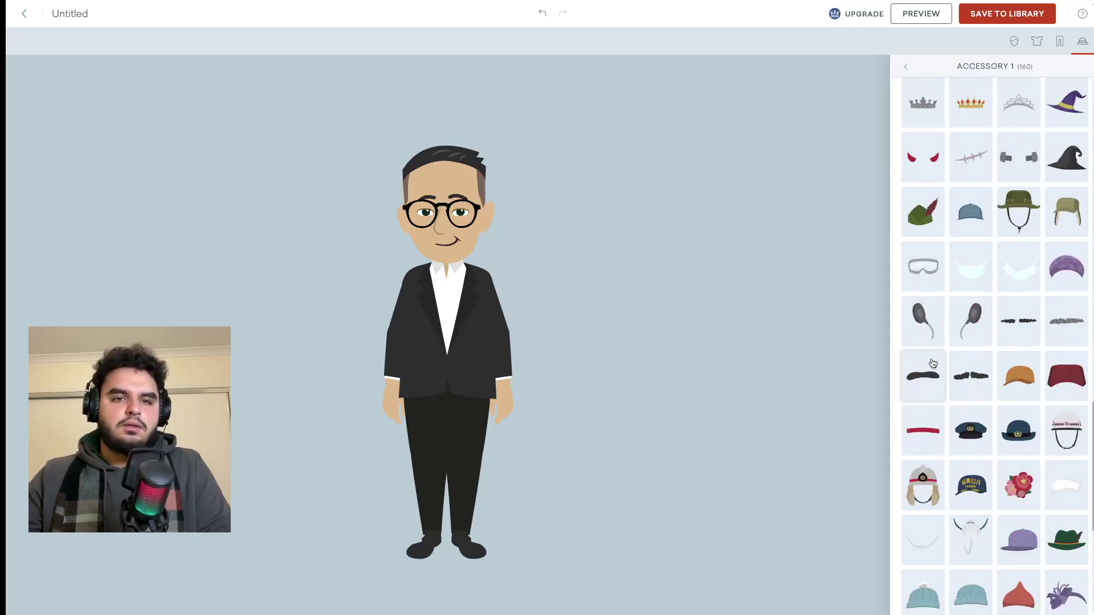
scroll(927, 360, "down", 5)
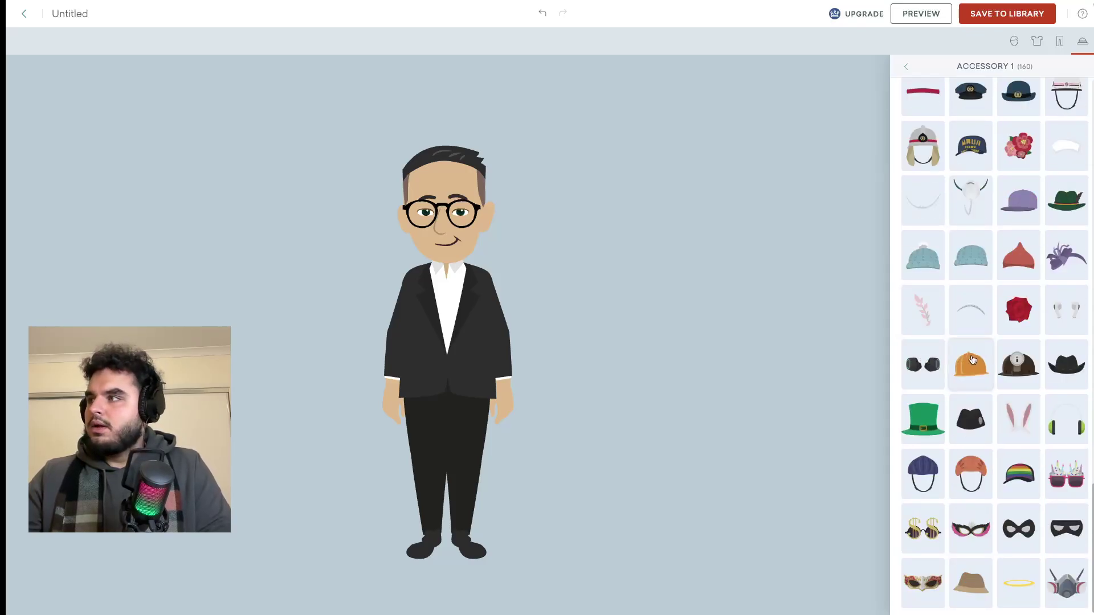
scroll(936, 255, "up", 10)
scroll(935, 254, "up", 10)
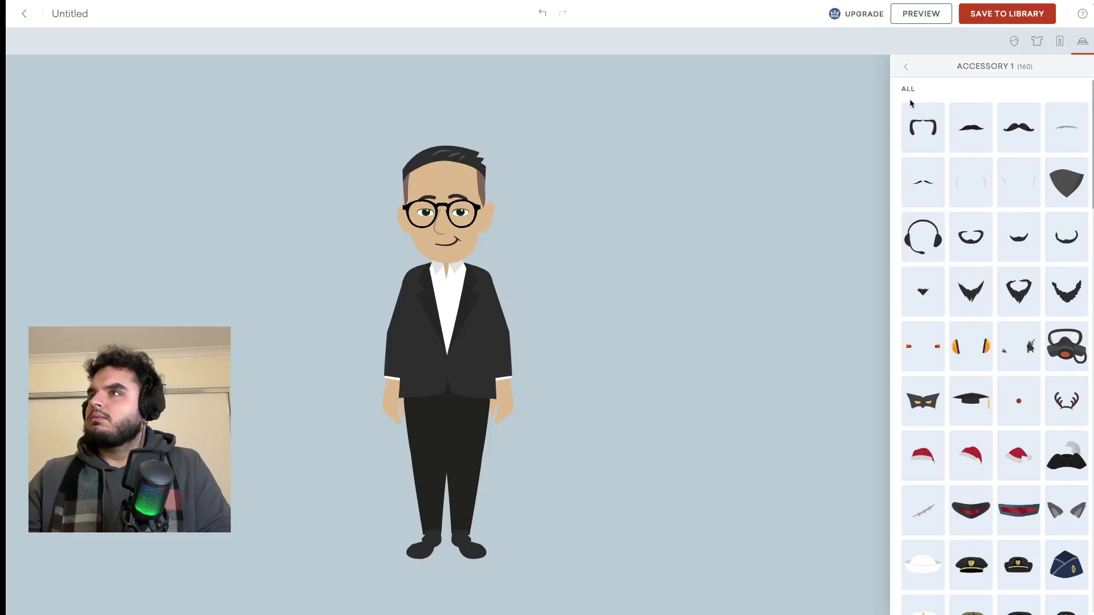
left_click(932, 123)
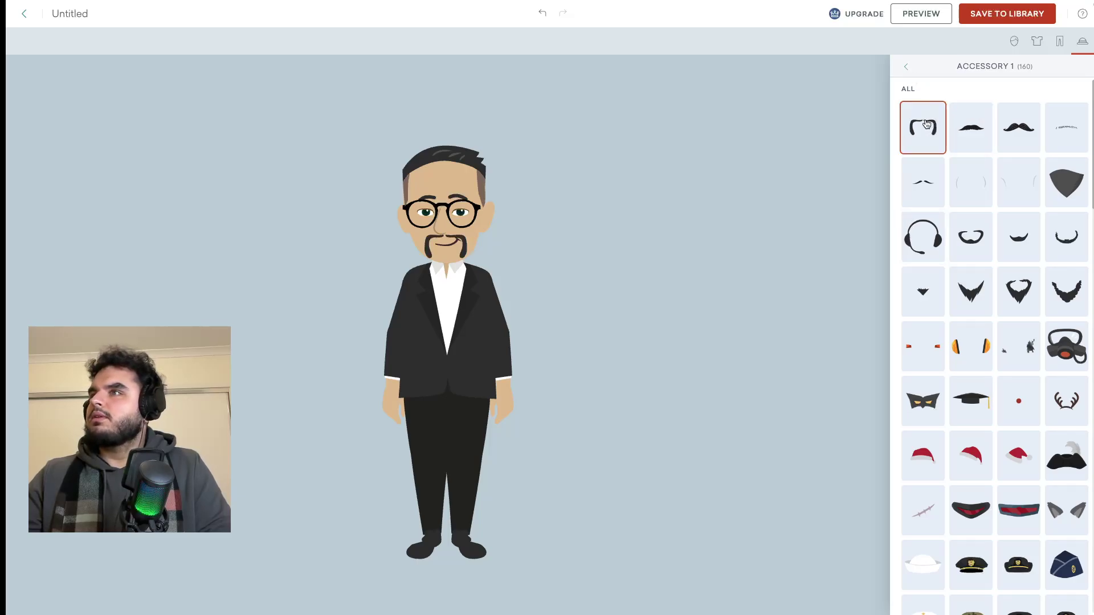
left_click(964, 126)
left_click(1000, 137)
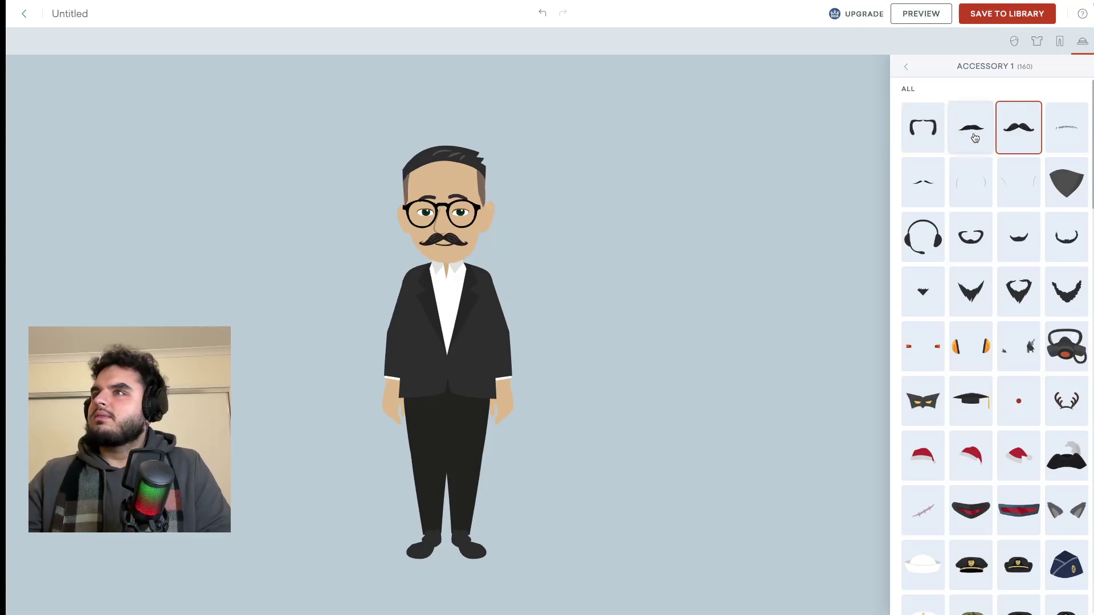
left_click(974, 135)
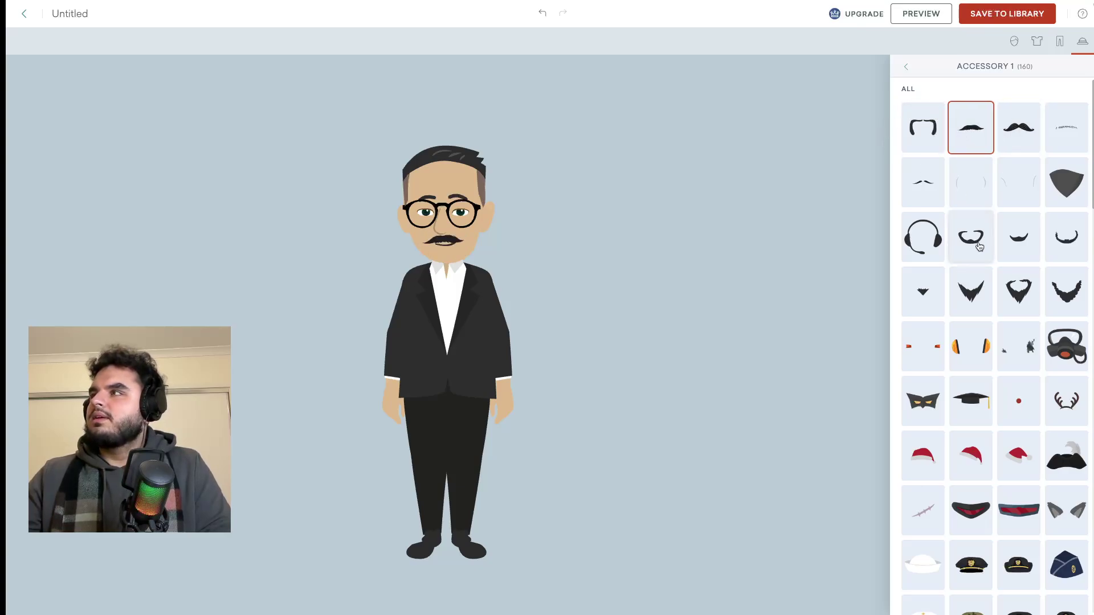
Add the small pointed goatee as the character's second accessory and save the character to the library.
left_click(906, 67)
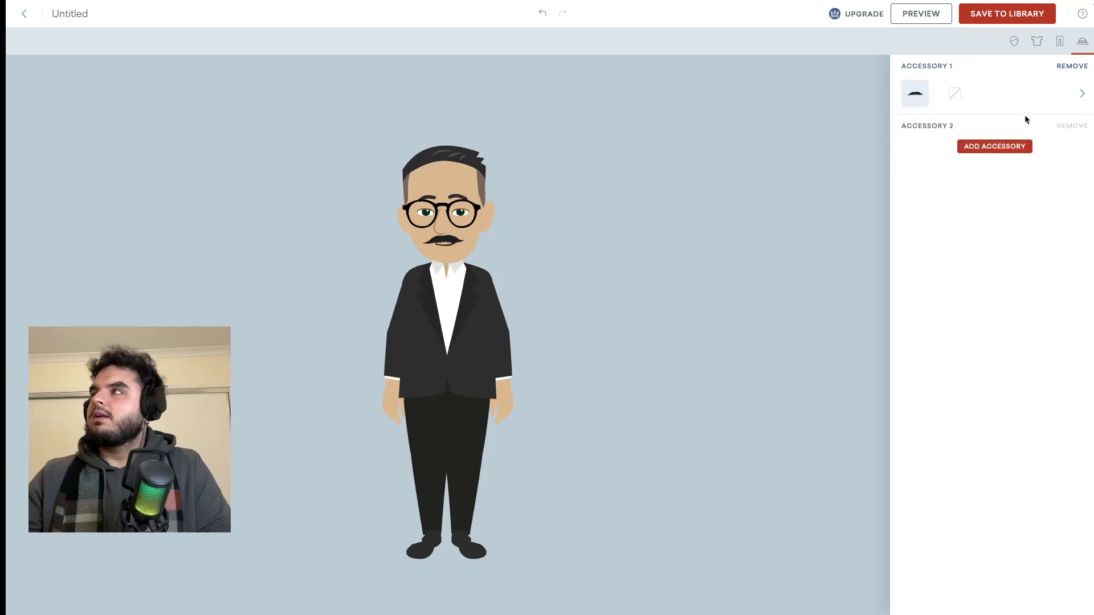
left_click(1017, 148)
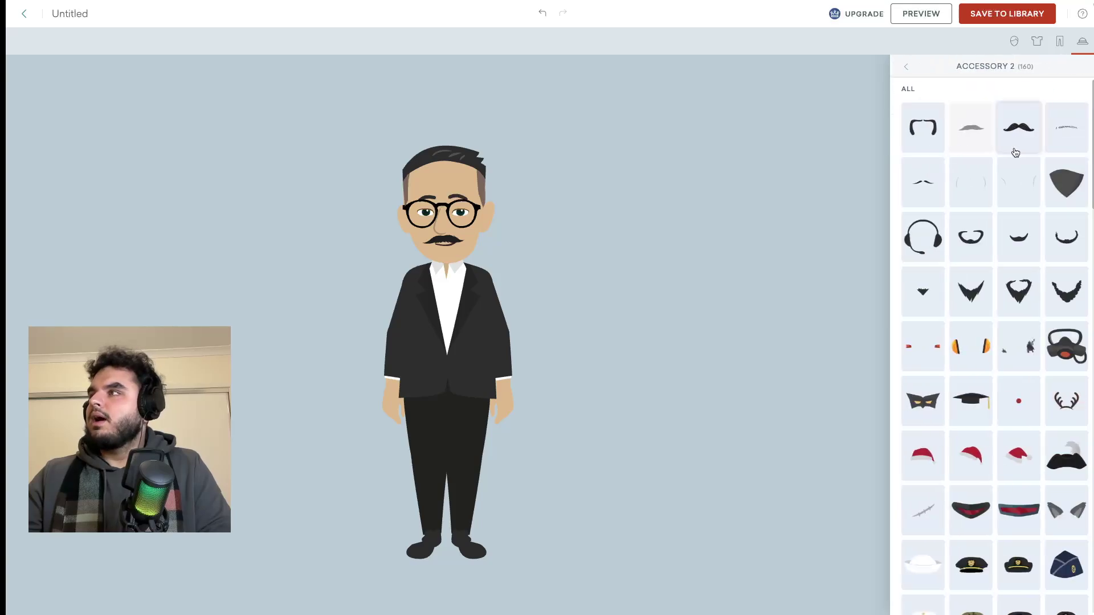
left_click(923, 292)
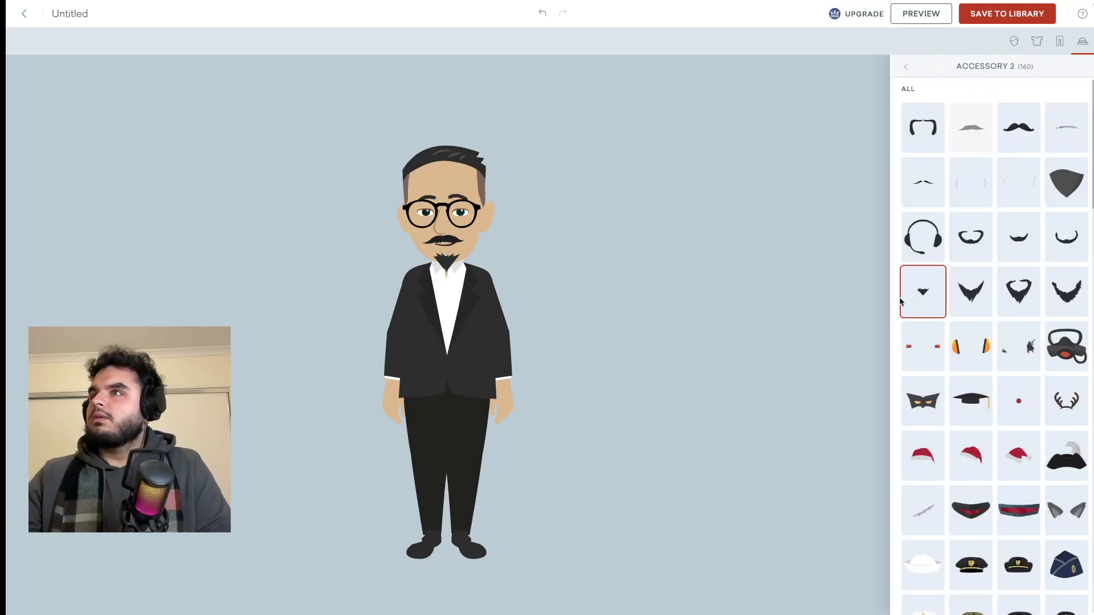
left_click(1082, 41)
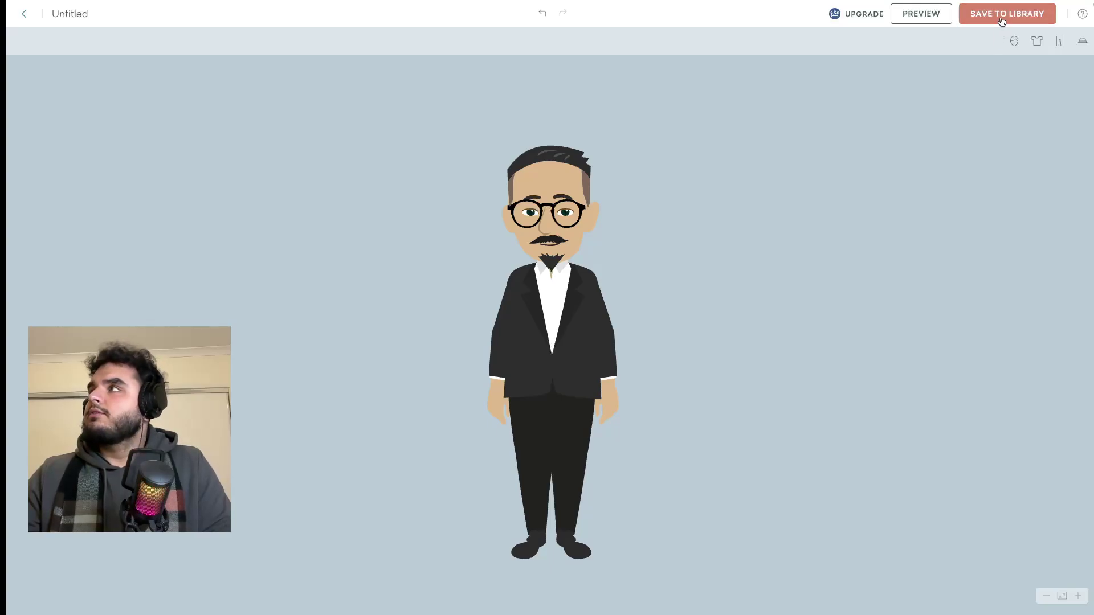
left_click(1001, 17)
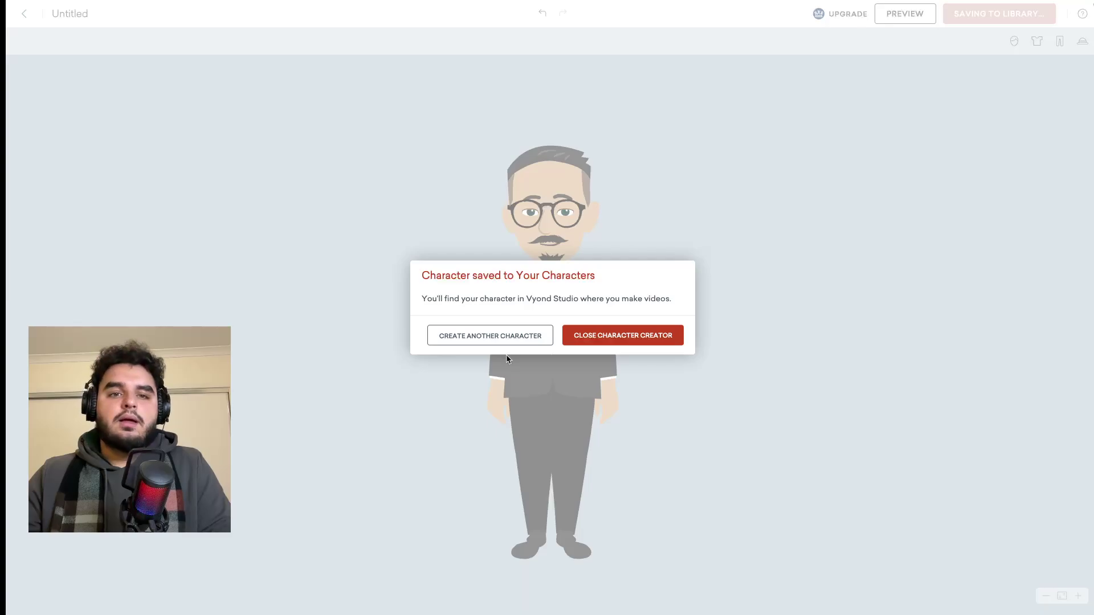
Start another character in the Contemporary style, using the female body type with the light short-sleeved blouse and dark trousers.
left_click(532, 341)
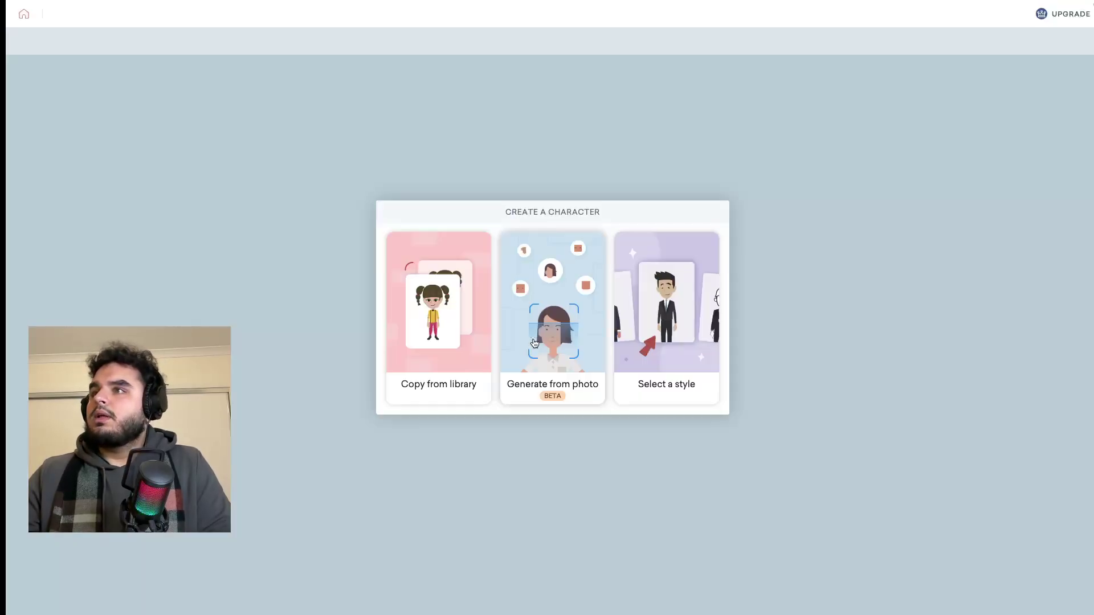
left_click(674, 334)
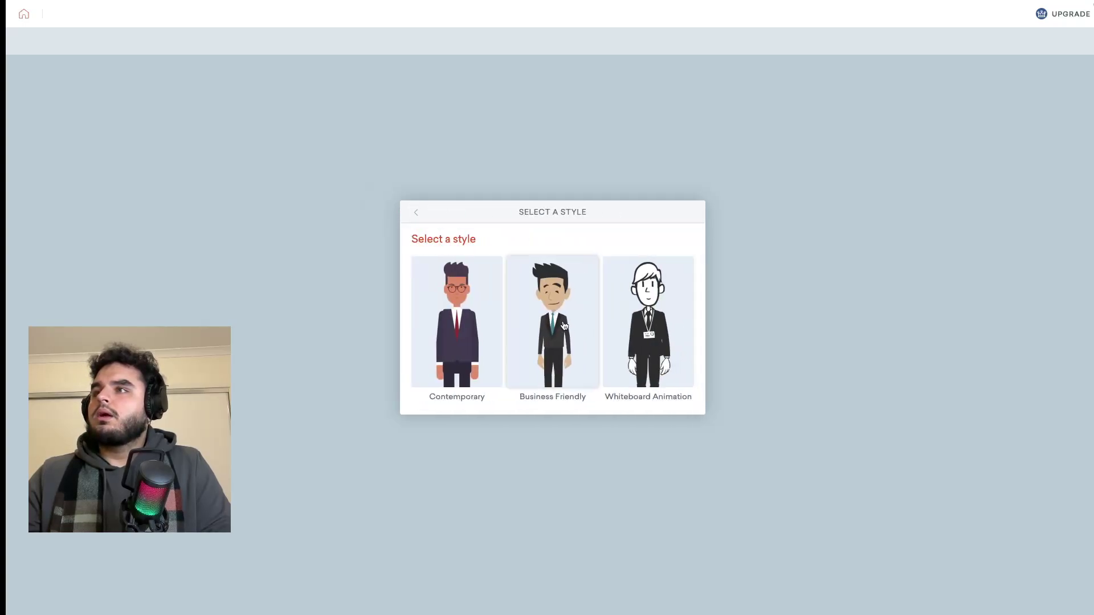
left_click(484, 327)
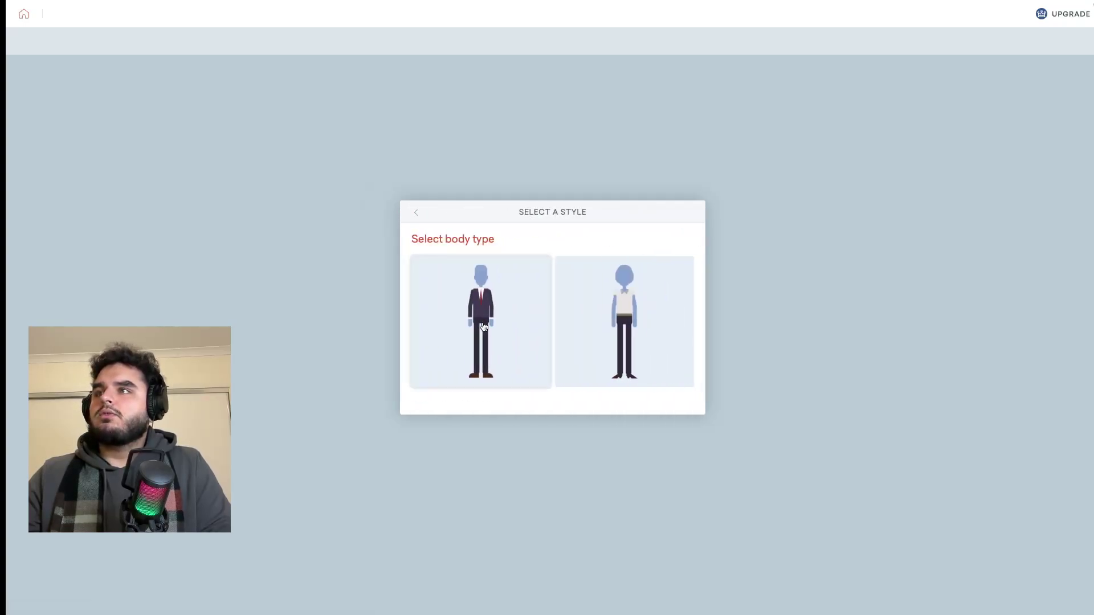
left_click(688, 337)
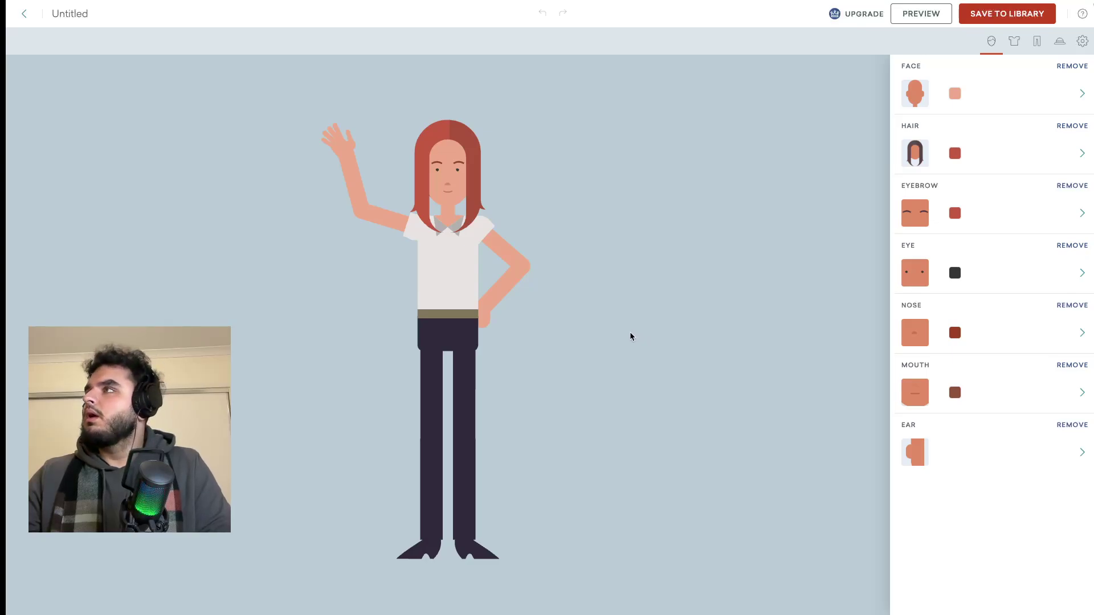
Check the face options and give the character the long side-swept hairstyle that falls over one side of the face, keeping its red color.
left_click(916, 92)
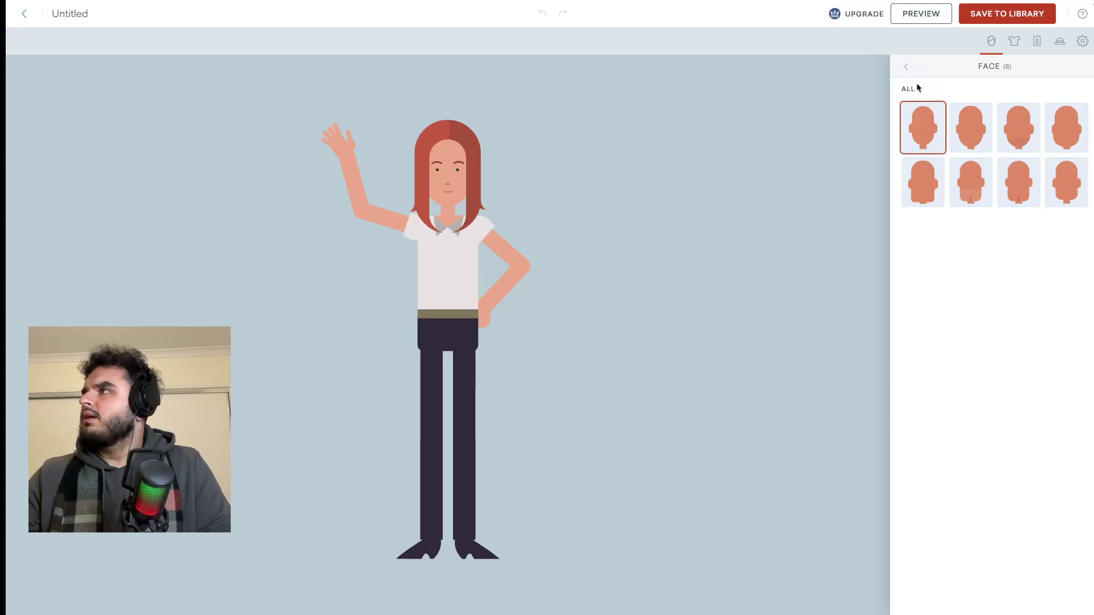
left_click(908, 67)
left_click(916, 151)
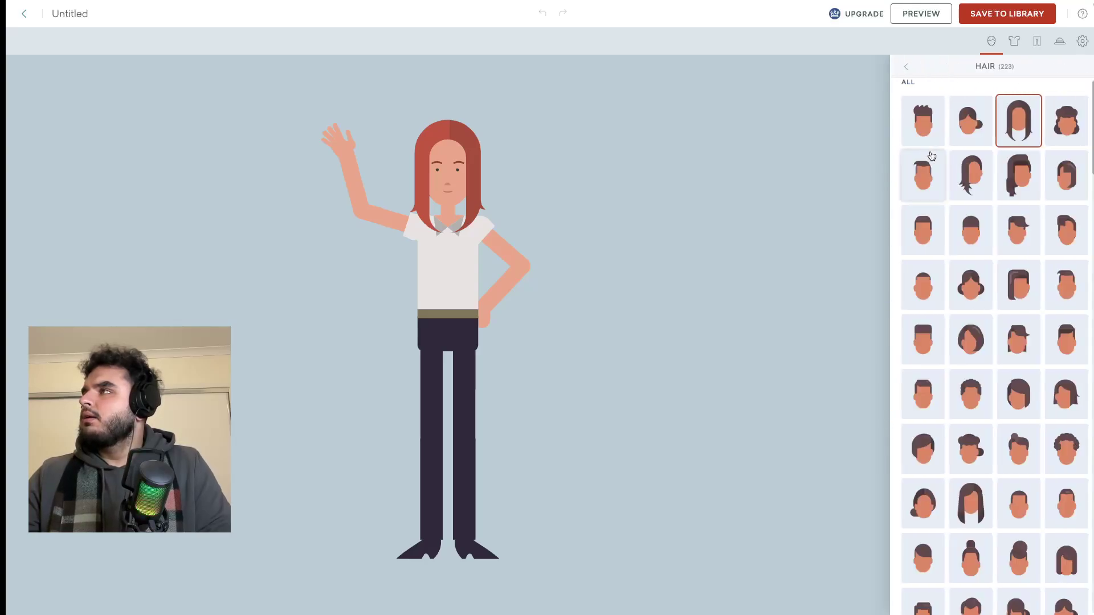
left_click(969, 172)
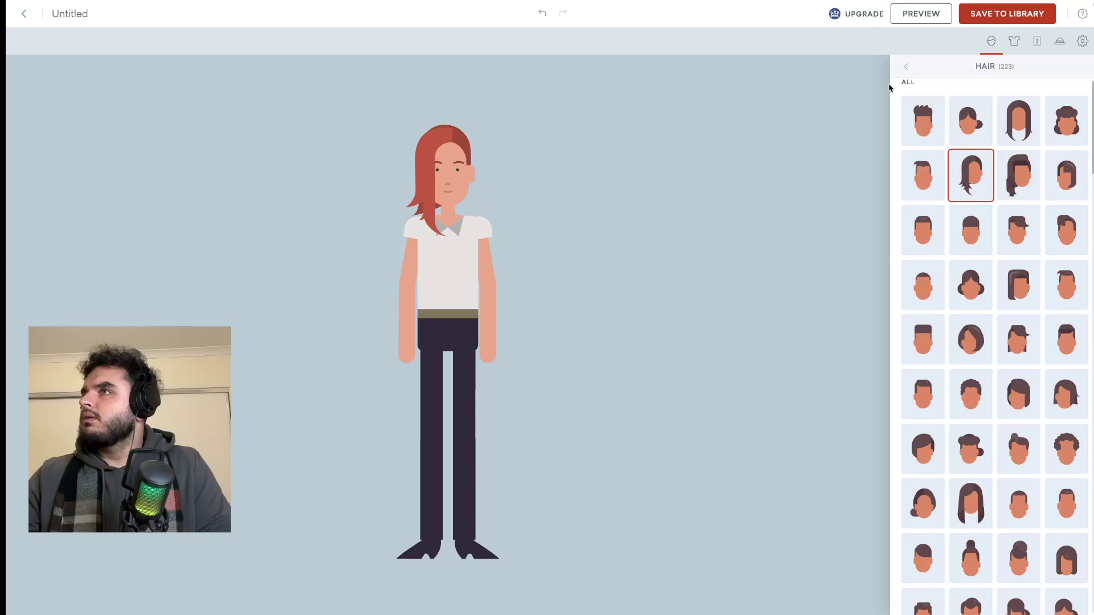
left_click(907, 68)
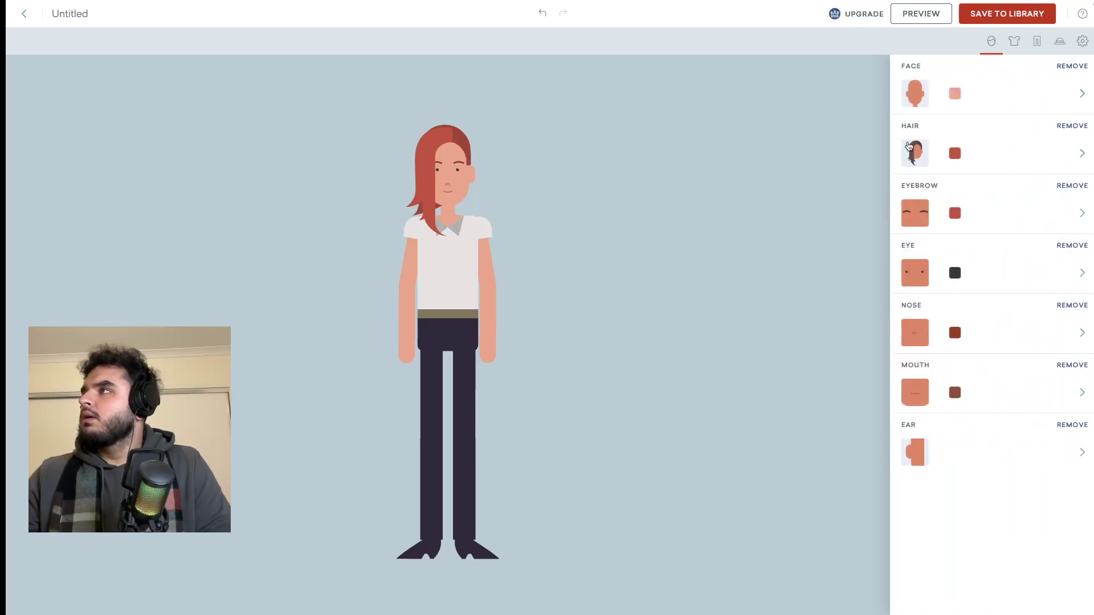
left_click(955, 155)
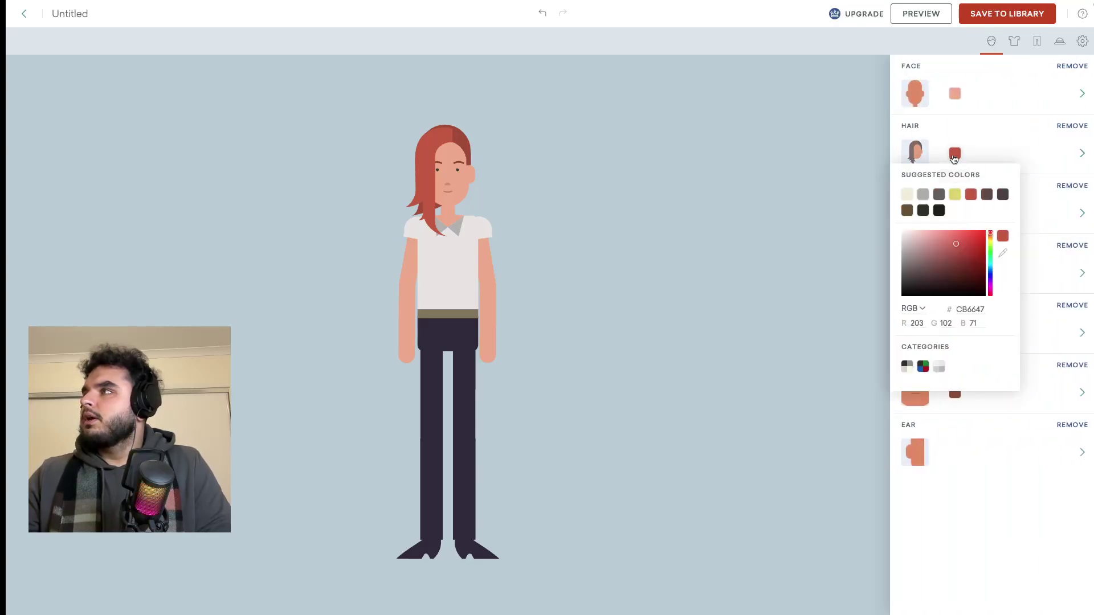
left_click(1030, 176)
Give the character the thin, highly arched eyebrows.
left_click(922, 212)
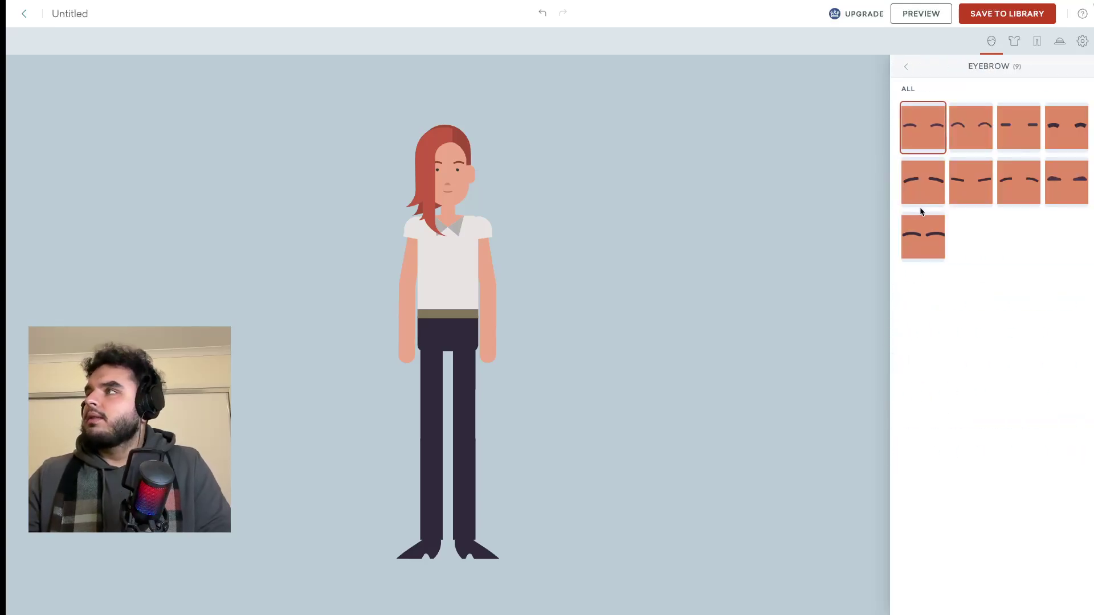
left_click(955, 137)
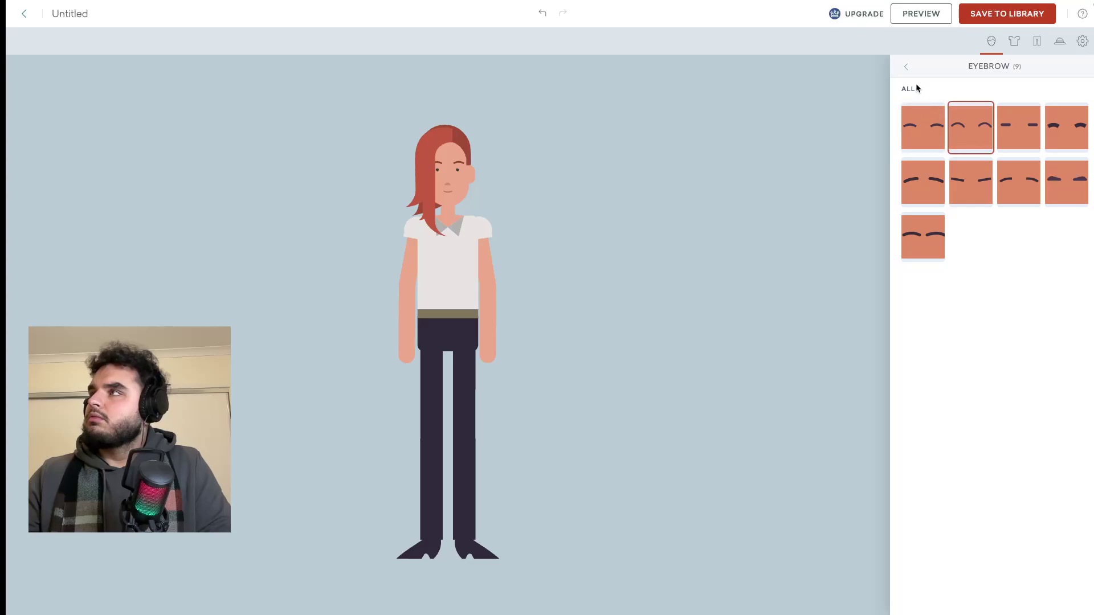
left_click(907, 67)
Try several alternative eye shapes on the character, including the narrow slanted and half-closed ones, and return to the round dot eyes.
left_click(925, 273)
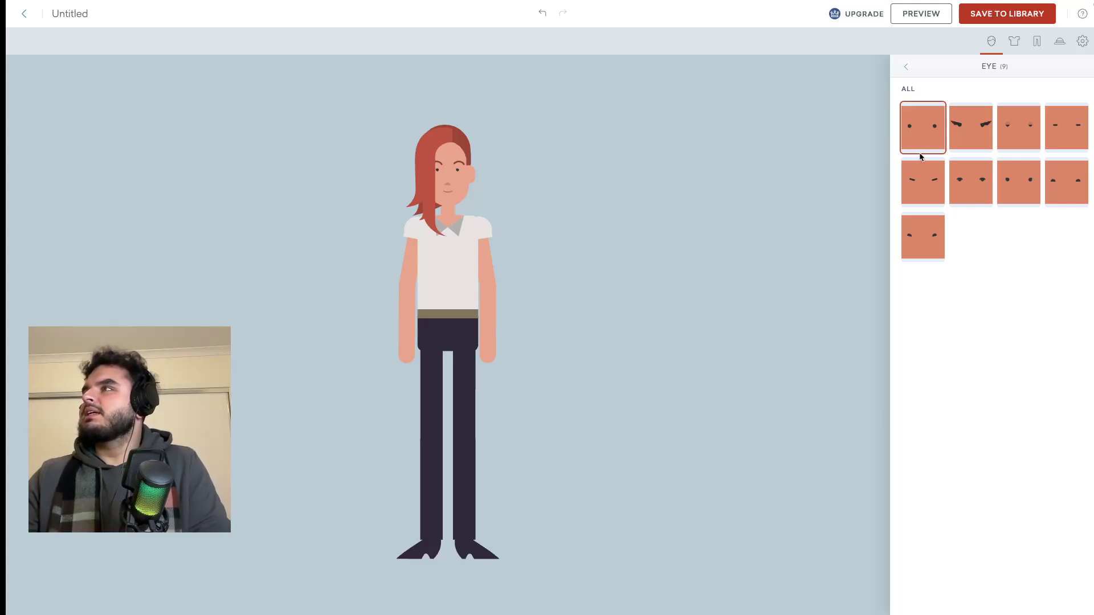
left_click(918, 180)
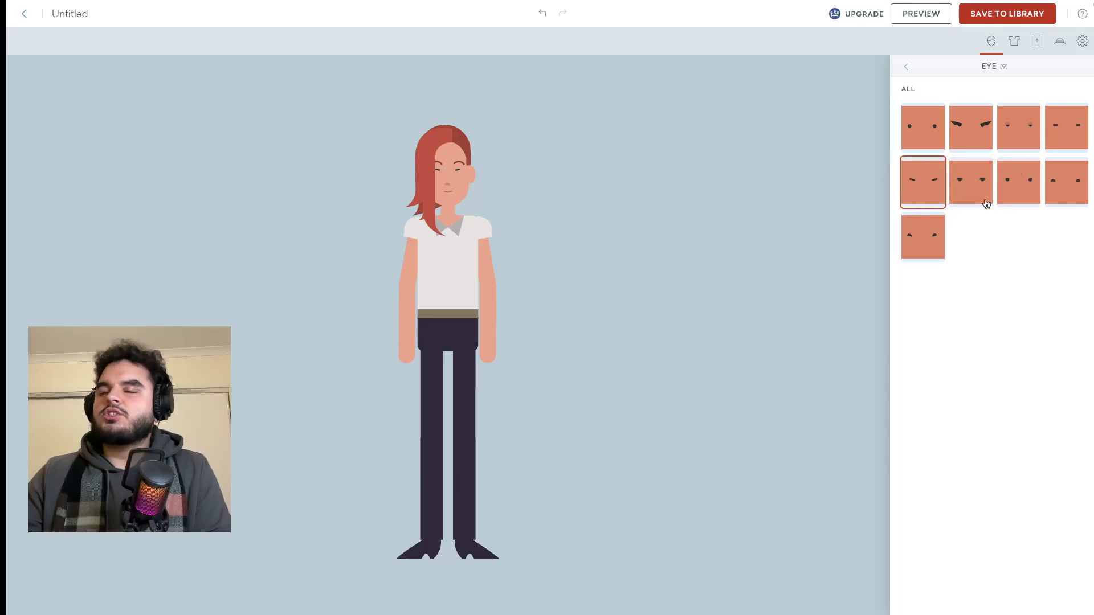
left_click(980, 172)
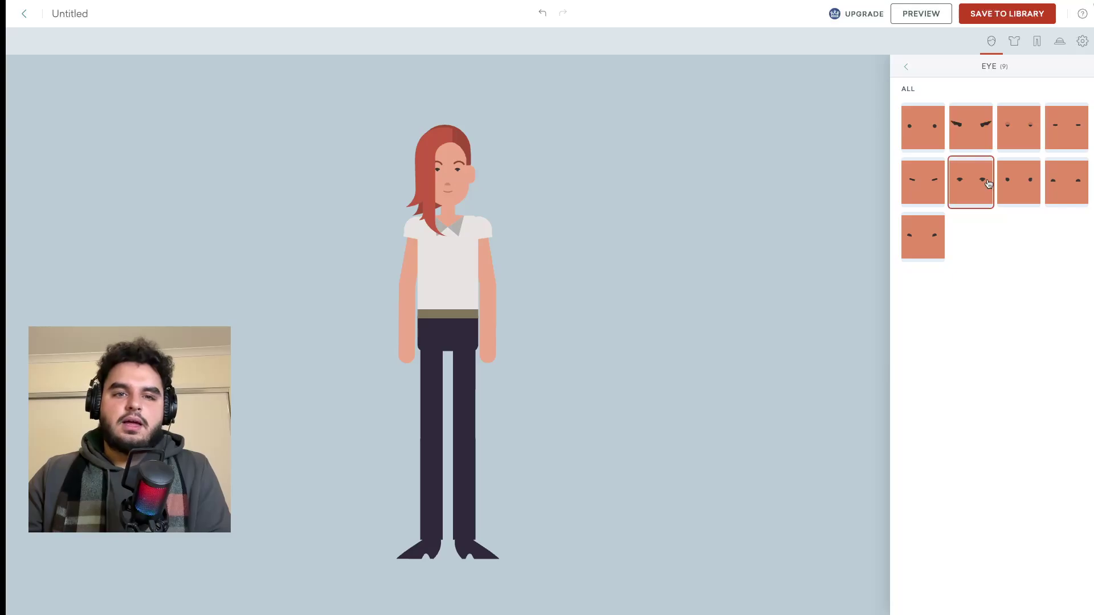
left_click(1021, 185)
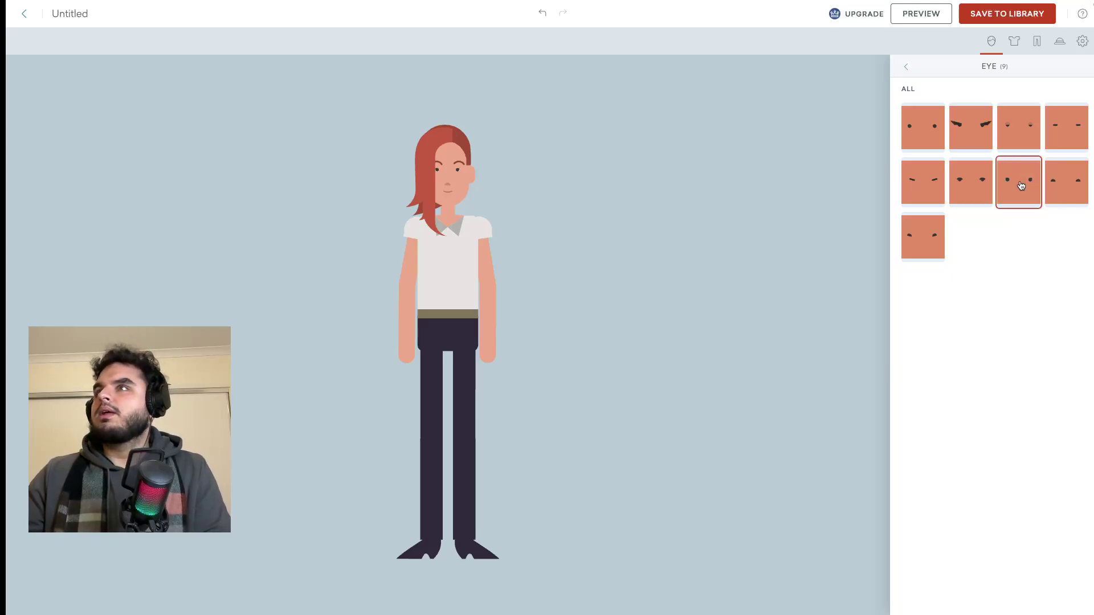
left_click(1054, 181)
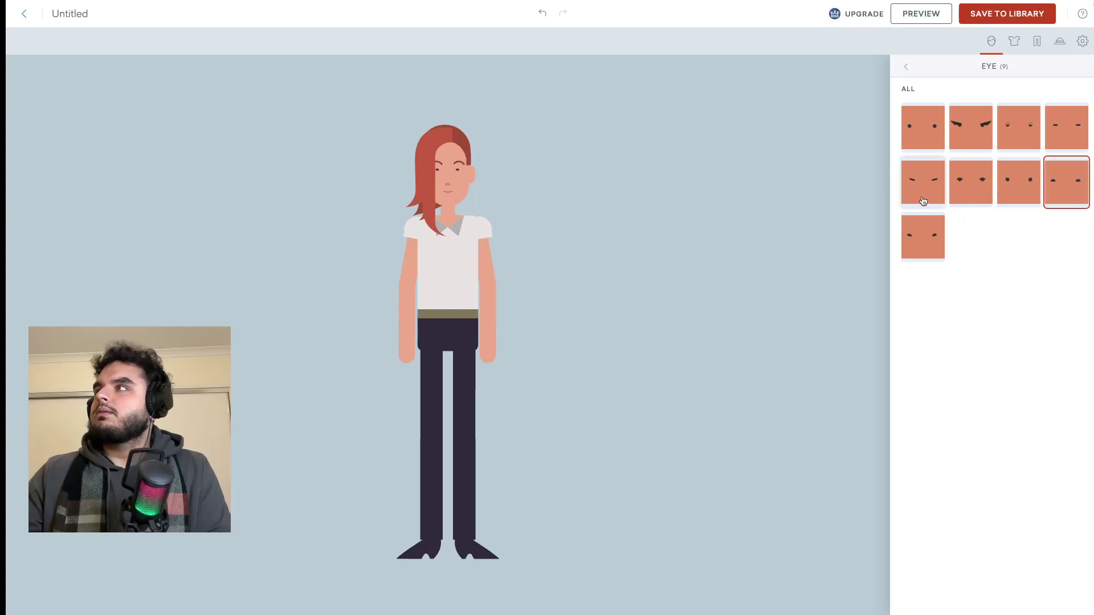
left_click(917, 122)
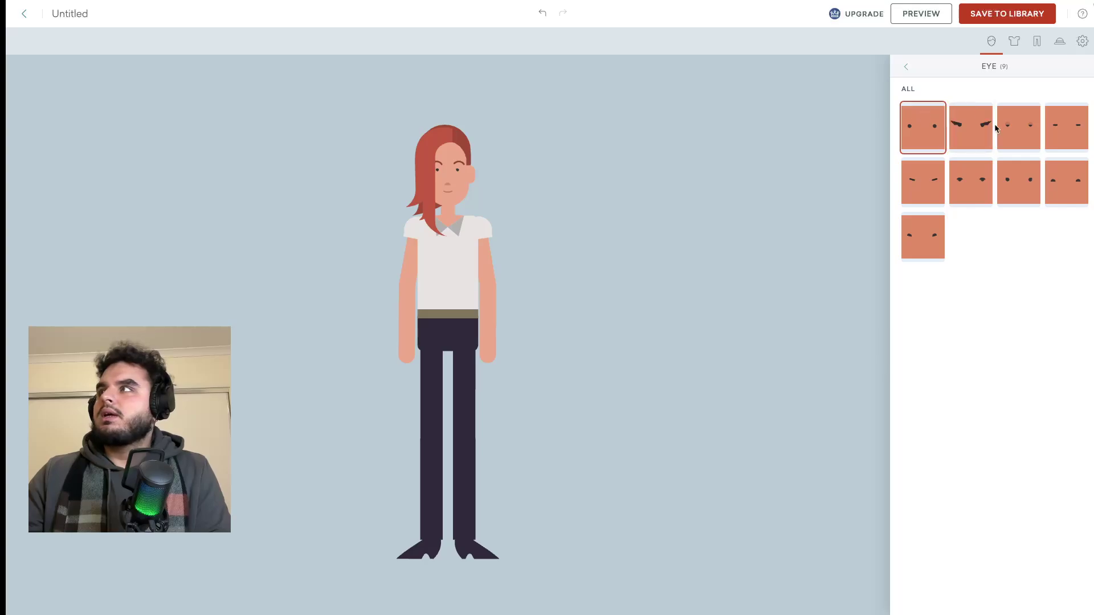
left_click(906, 67)
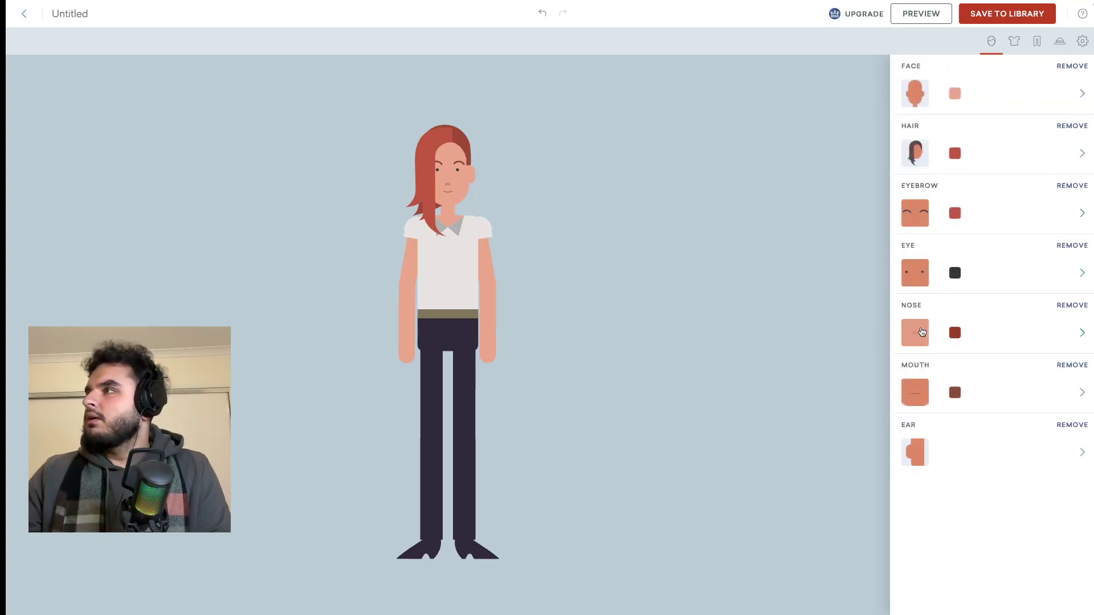
Try the large, round, tall and downward-pointing noses on the character, and settle on the small flat-bottomed nose.
left_click(914, 332)
left_click(1074, 120)
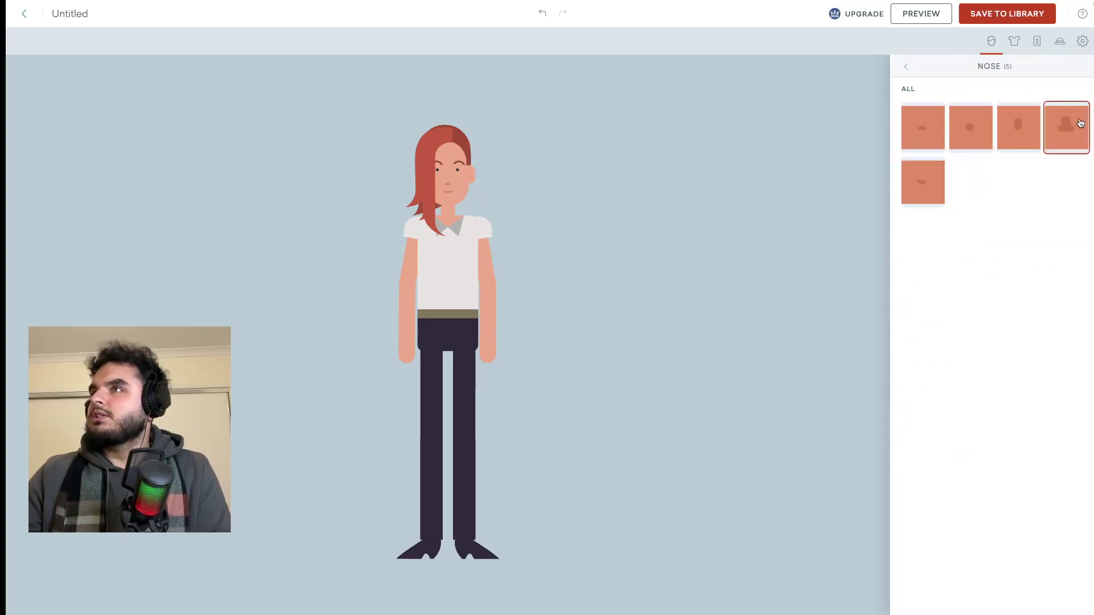
left_click(971, 142)
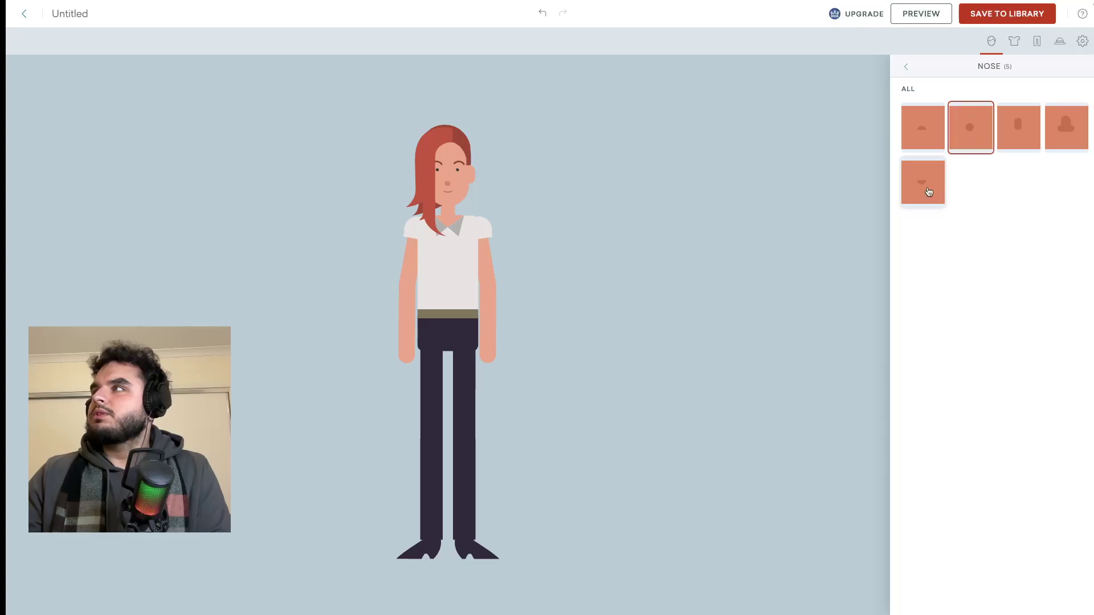
left_click(921, 182)
left_click(1007, 143)
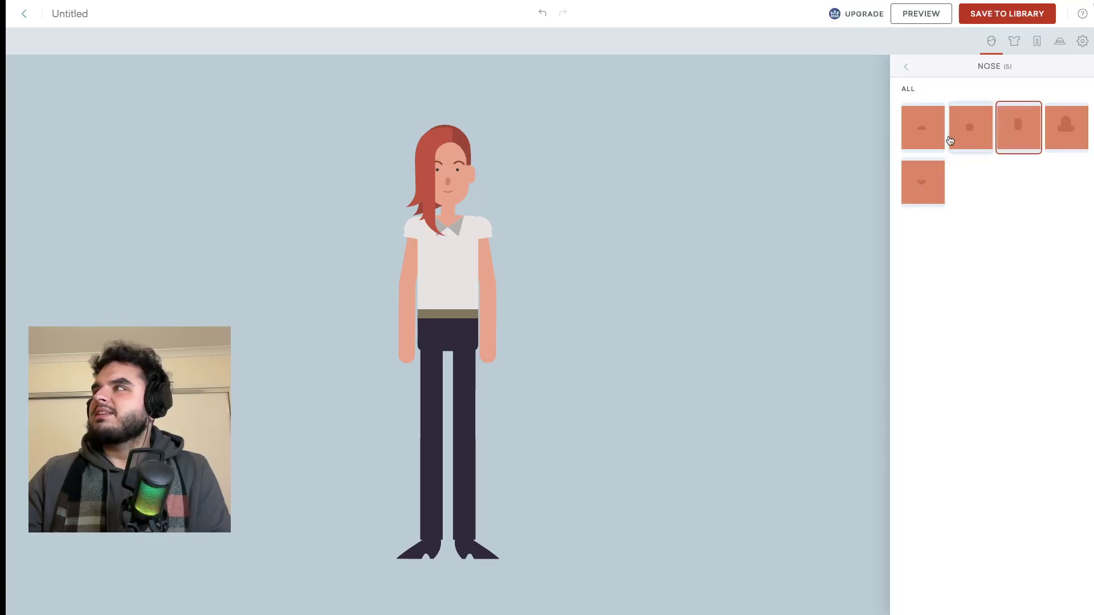
left_click(914, 132)
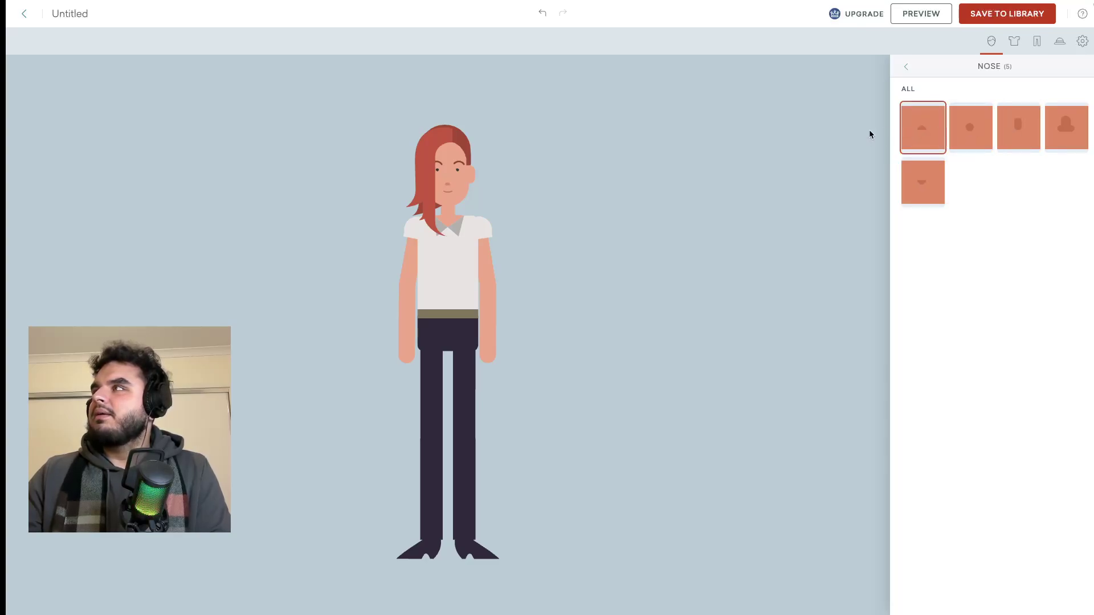
left_click(908, 68)
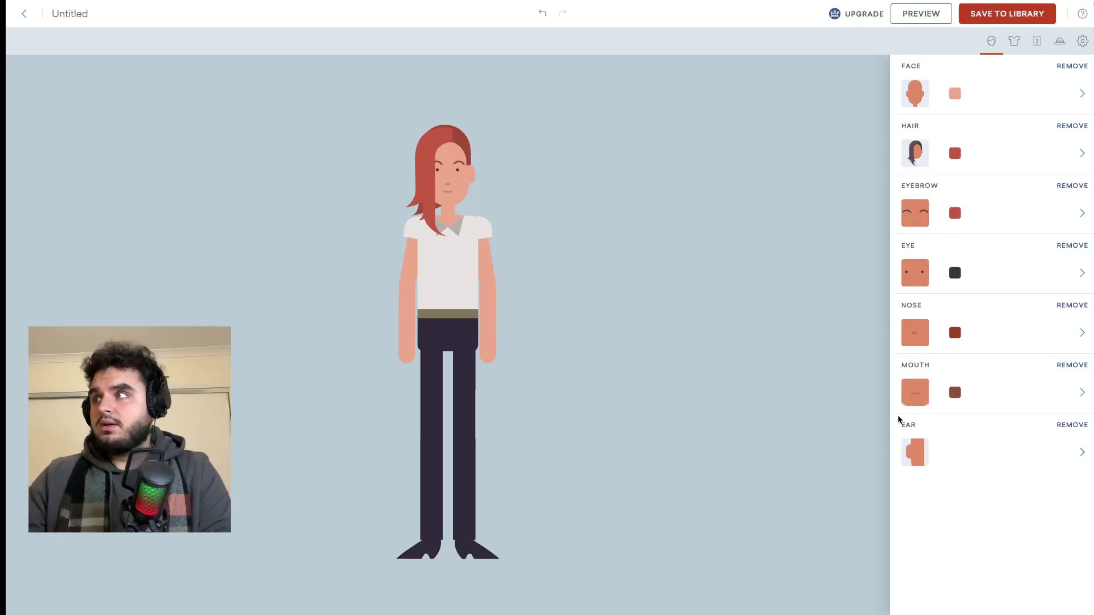
Try the open dark red mouth, settle on the dark red straight-line mouth, and check its color options.
left_click(912, 394)
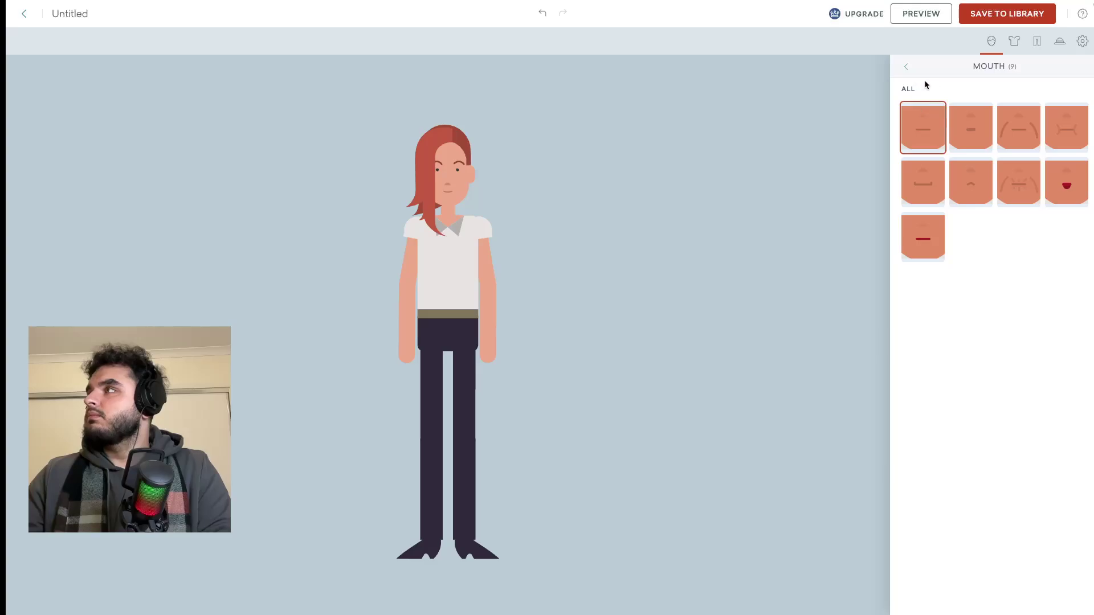
left_click(923, 237)
left_click(1046, 186)
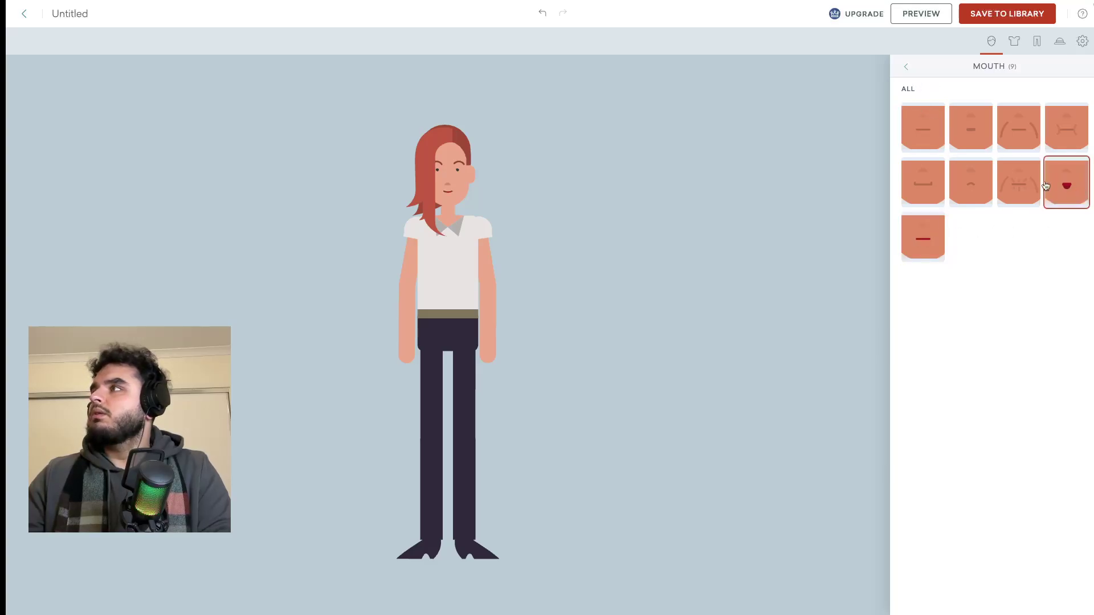
left_click(908, 228)
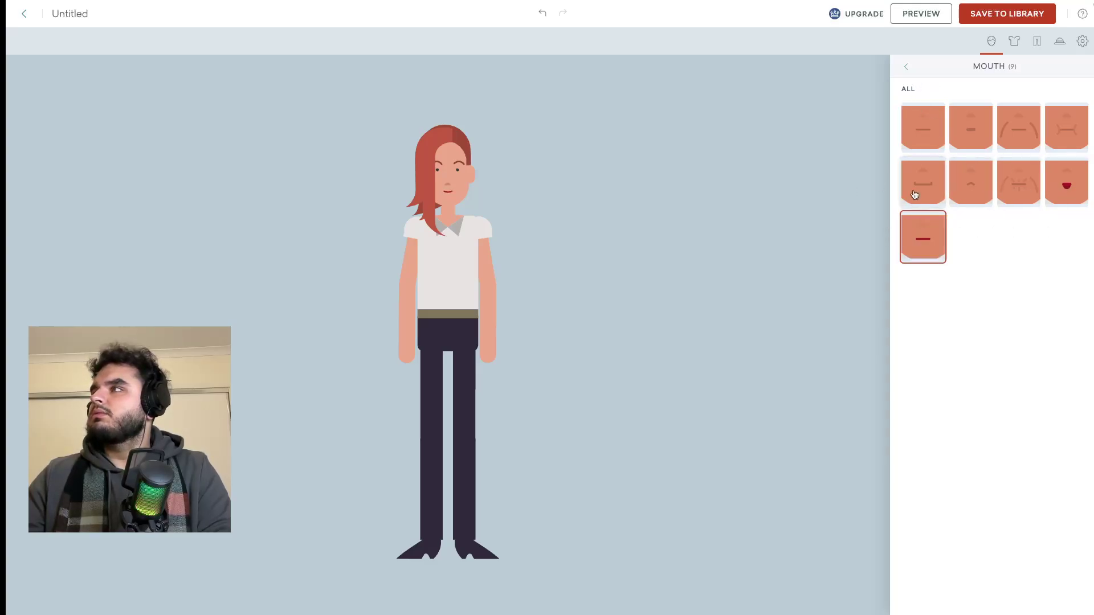
left_click(906, 67)
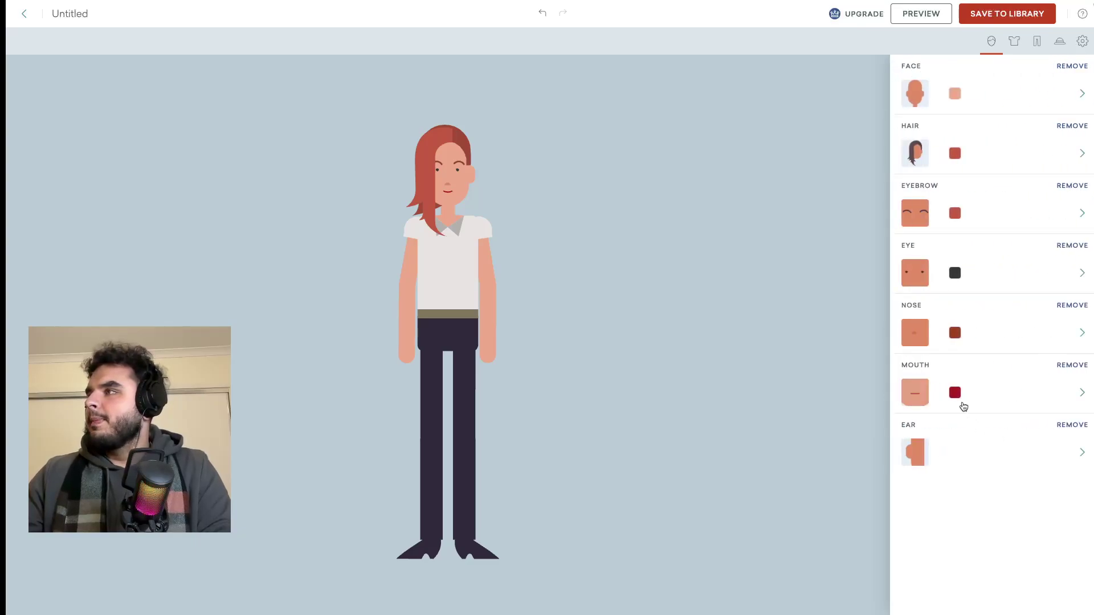
left_click(955, 393)
left_click(1017, 556)
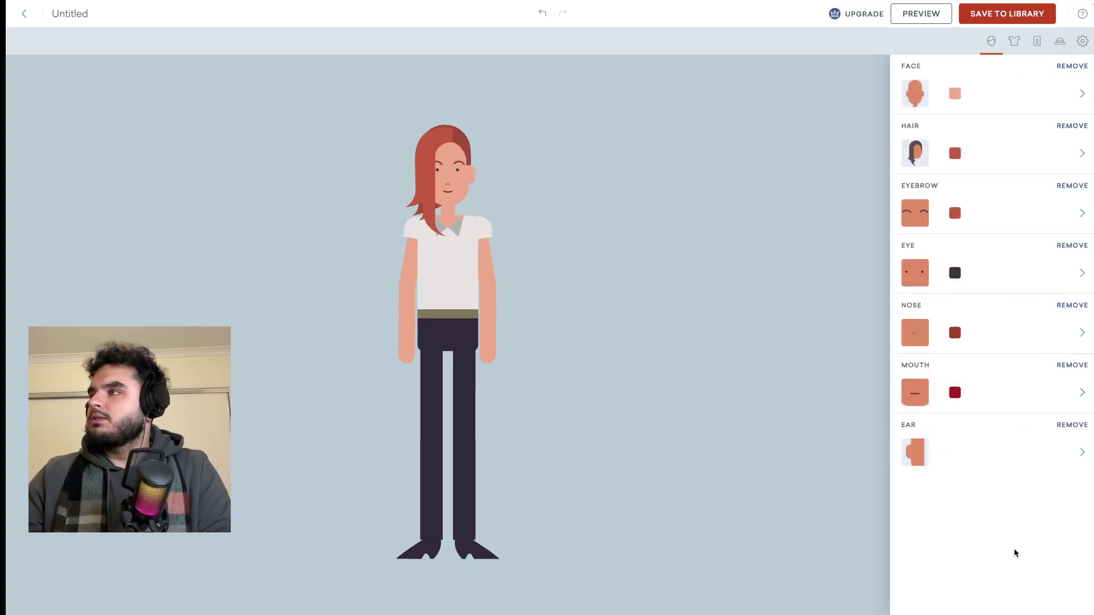
Browse the ear options and give the character the ear with the large gold hoop earring.
left_click(918, 456)
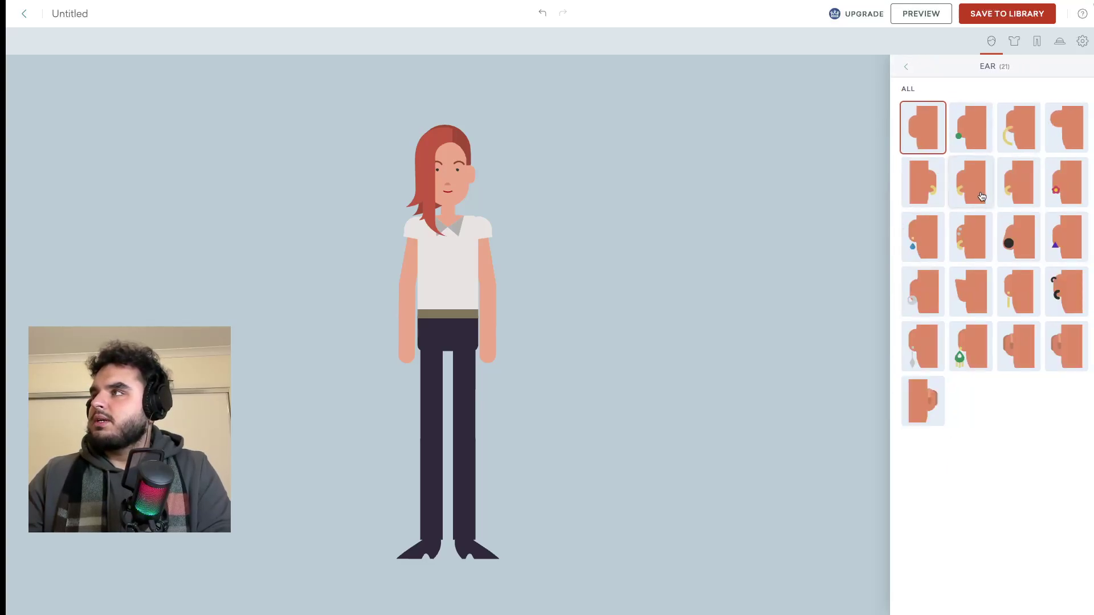
left_click(1007, 144)
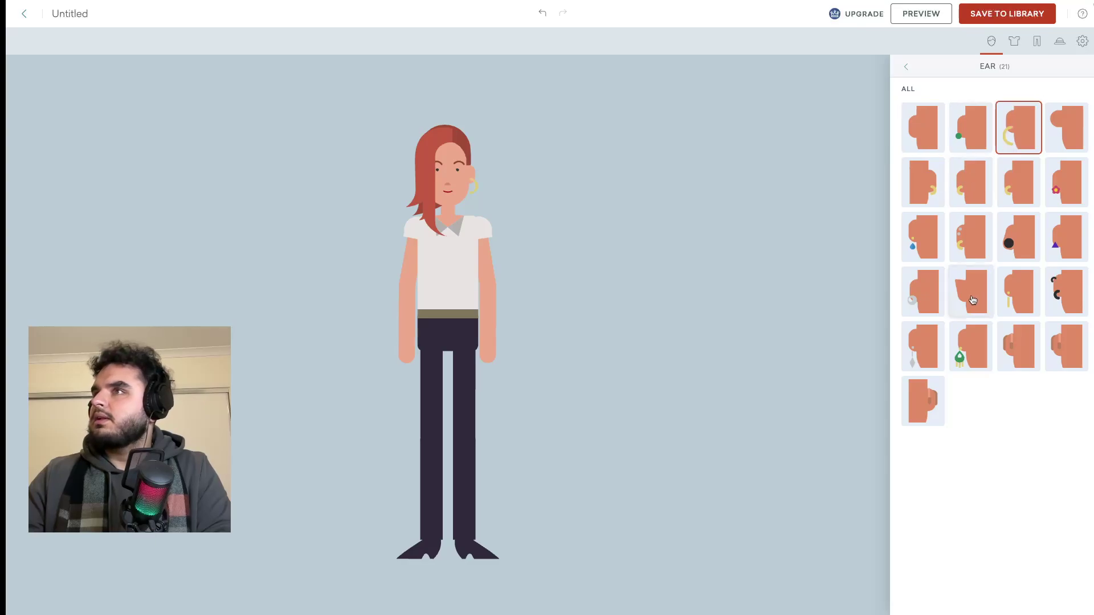
Browse the available tops and dress the character in the gray sleeveless top with the yellow and purple necklace.
left_click(1015, 41)
left_click(914, 86)
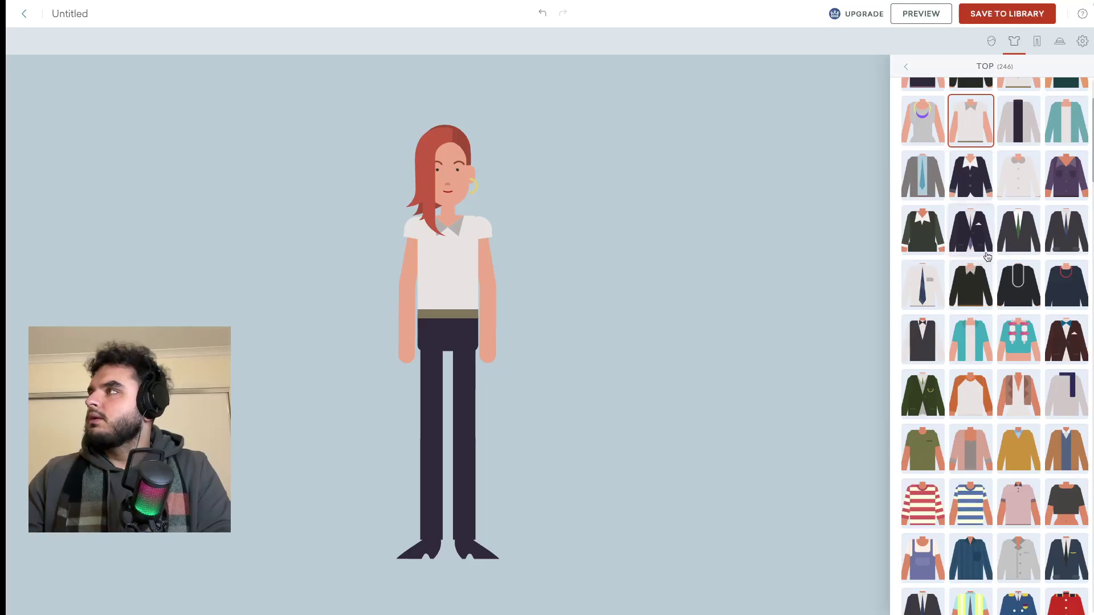
scroll(992, 252, "down", 6)
scroll(992, 252, "down", 10)
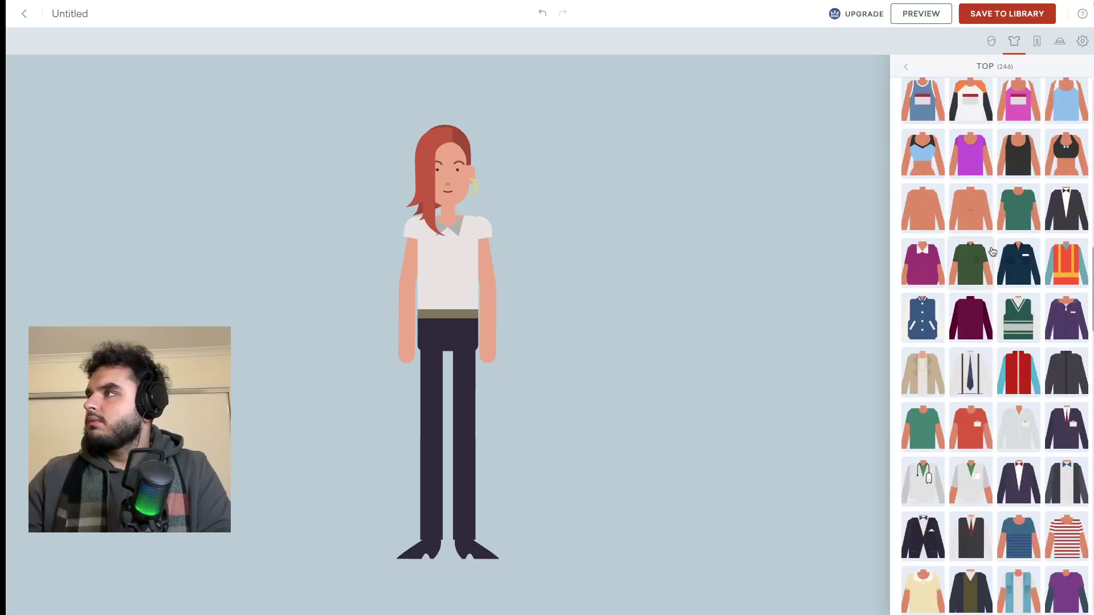
scroll(993, 251, "down", 5)
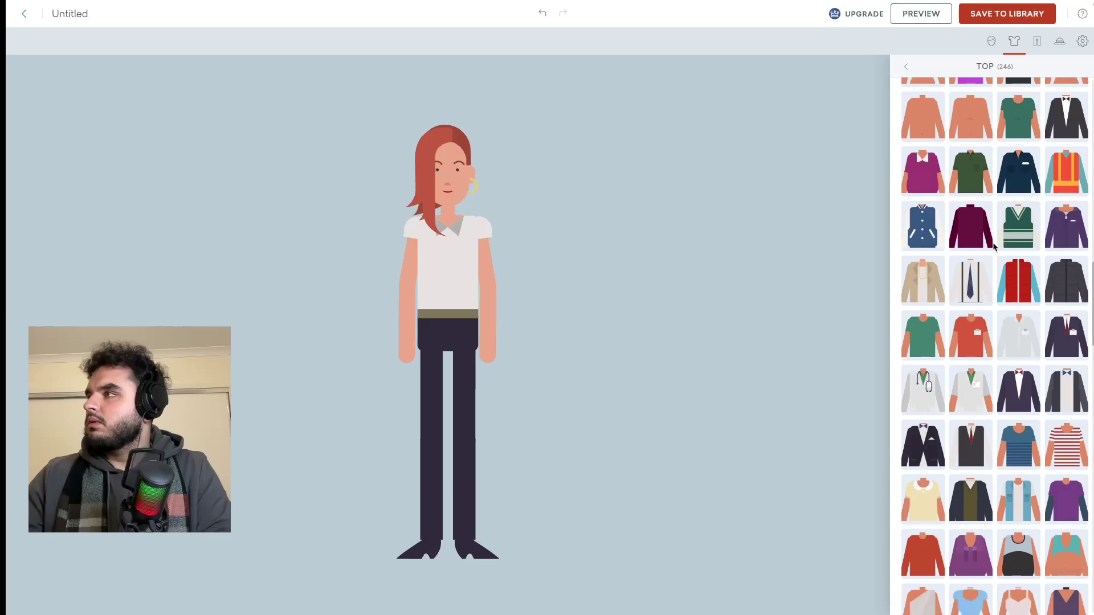
scroll(994, 239, "down", 5)
scroll(994, 238, "down", 5)
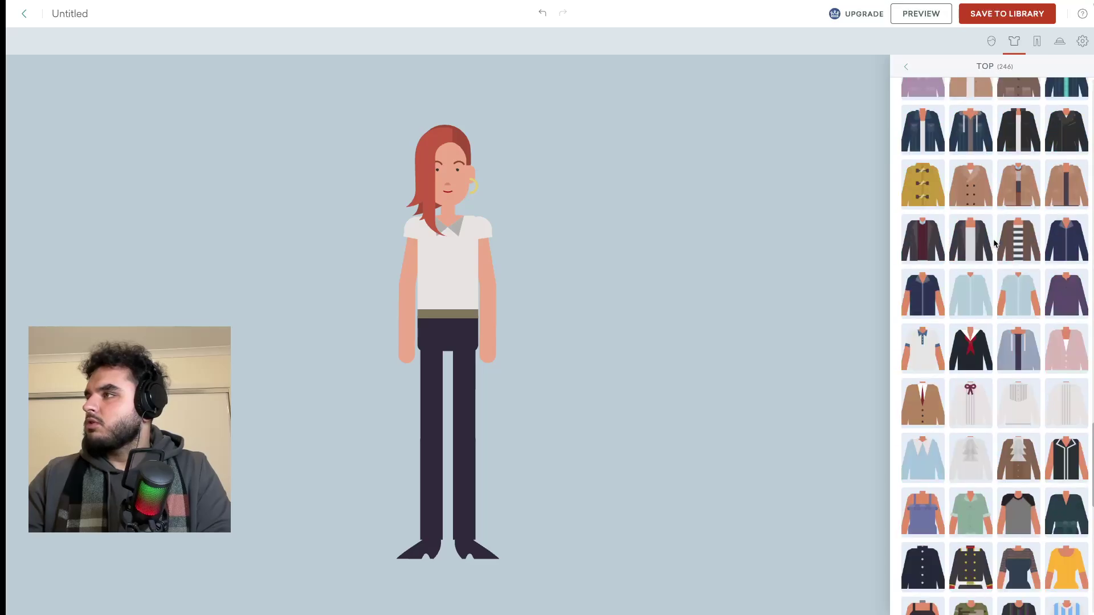
scroll(993, 239, "down", 5)
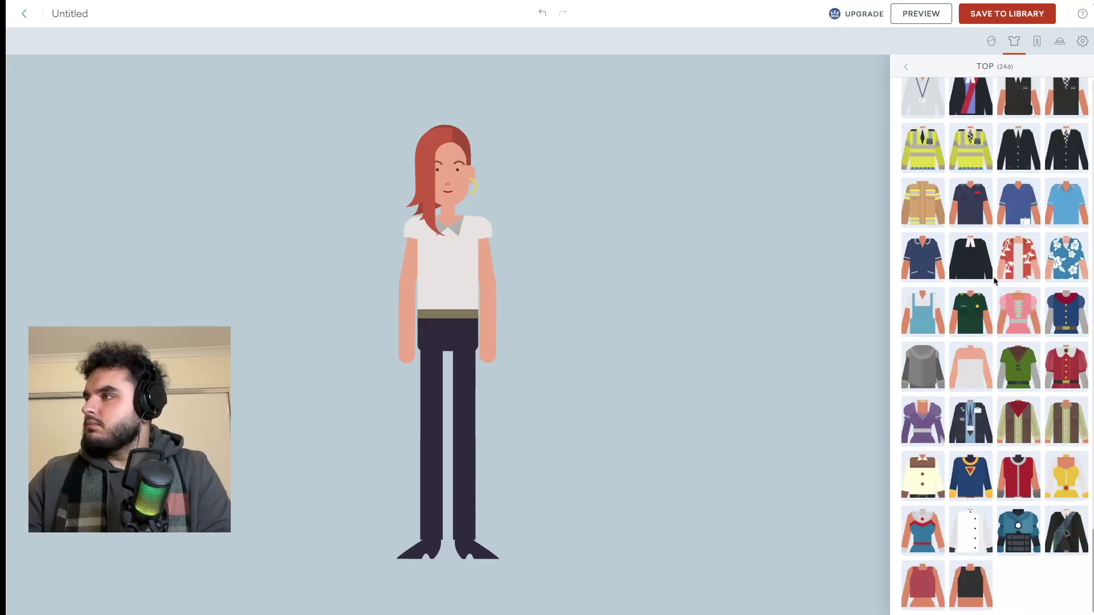
scroll(992, 342, "up", 10)
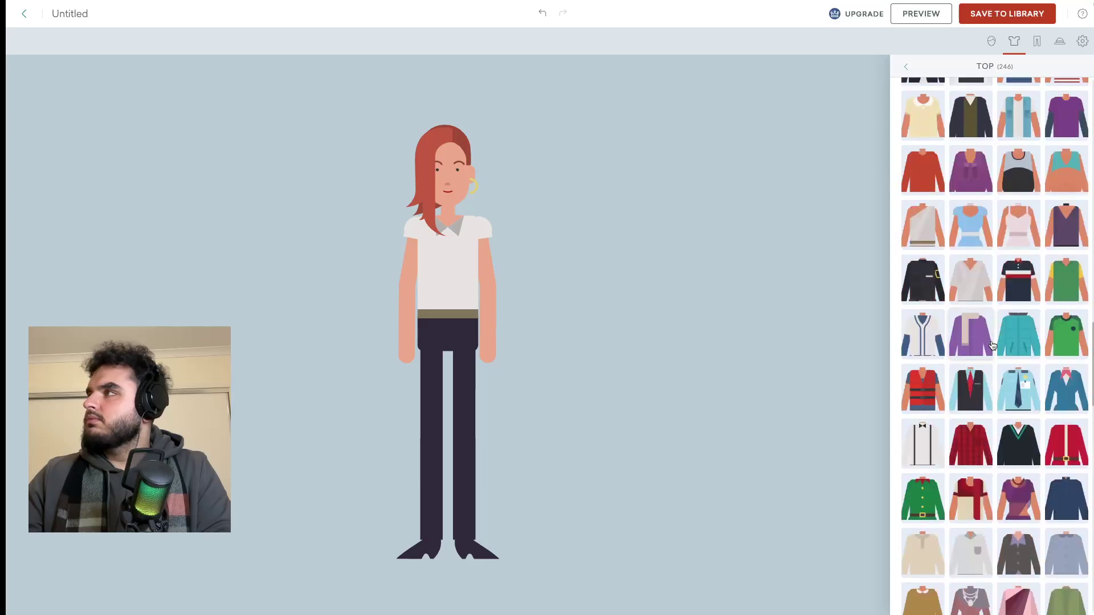
scroll(992, 346, "up", 5)
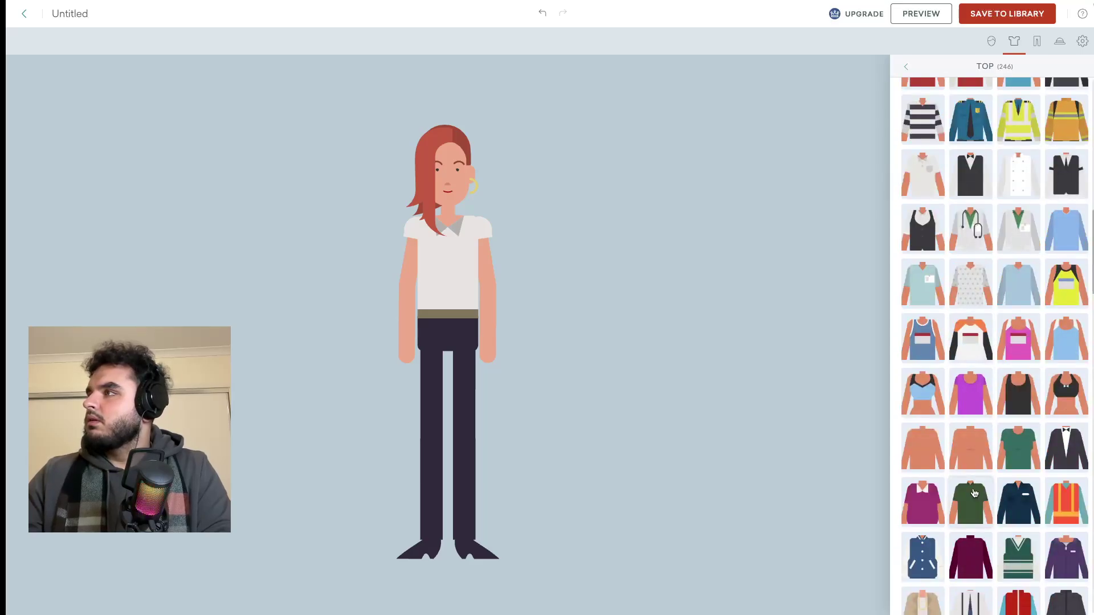
scroll(974, 494, "up", 10)
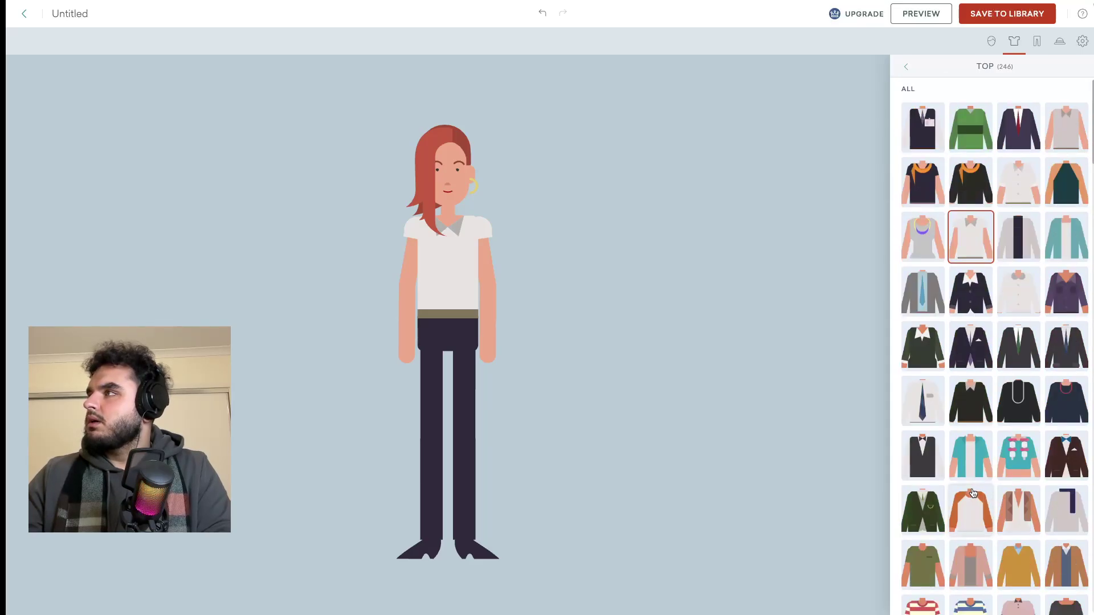
left_click(905, 232)
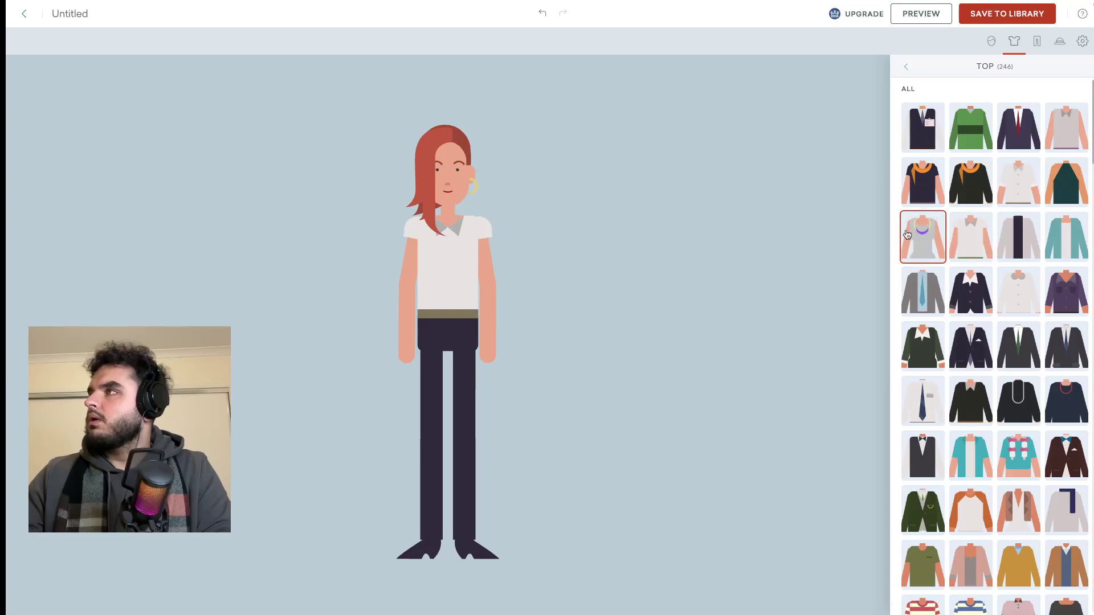
left_click(905, 67)
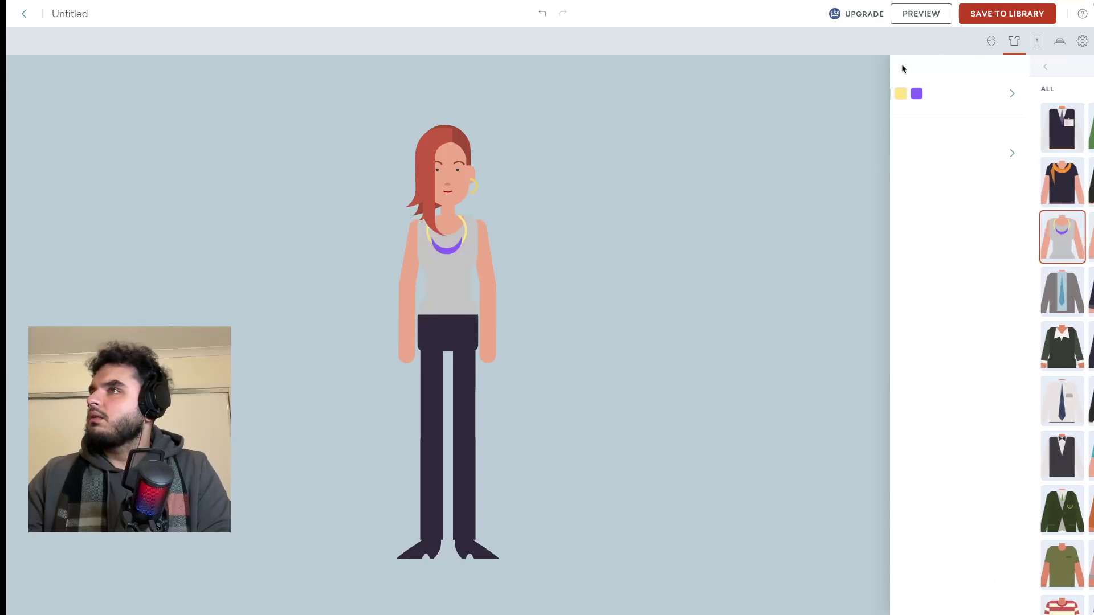
Change the character's bottoms to the dark brown cuffed trousers with turquoise socks.
left_click(1038, 42)
left_click(915, 94)
scroll(1023, 260, "down", 1)
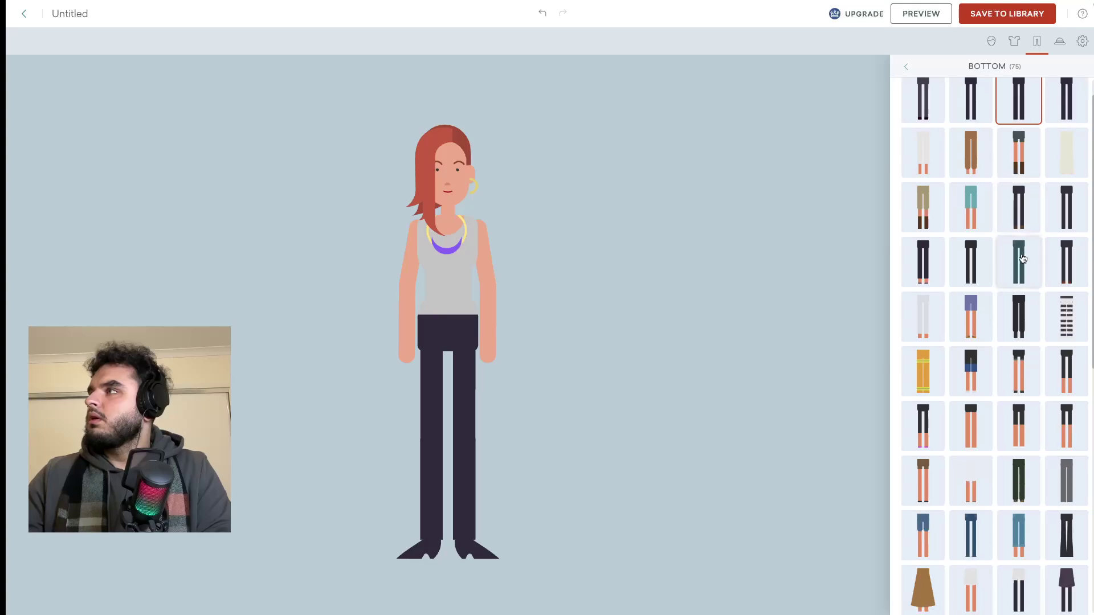
scroll(1023, 259, "down", 7)
left_click(1068, 222)
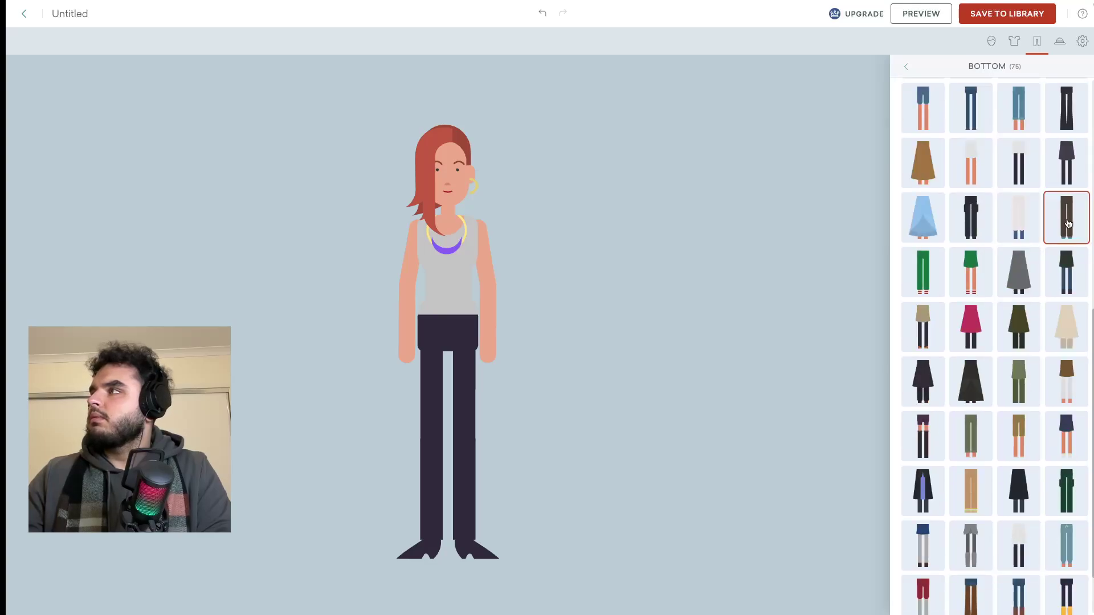
scroll(1060, 229, "down", 1)
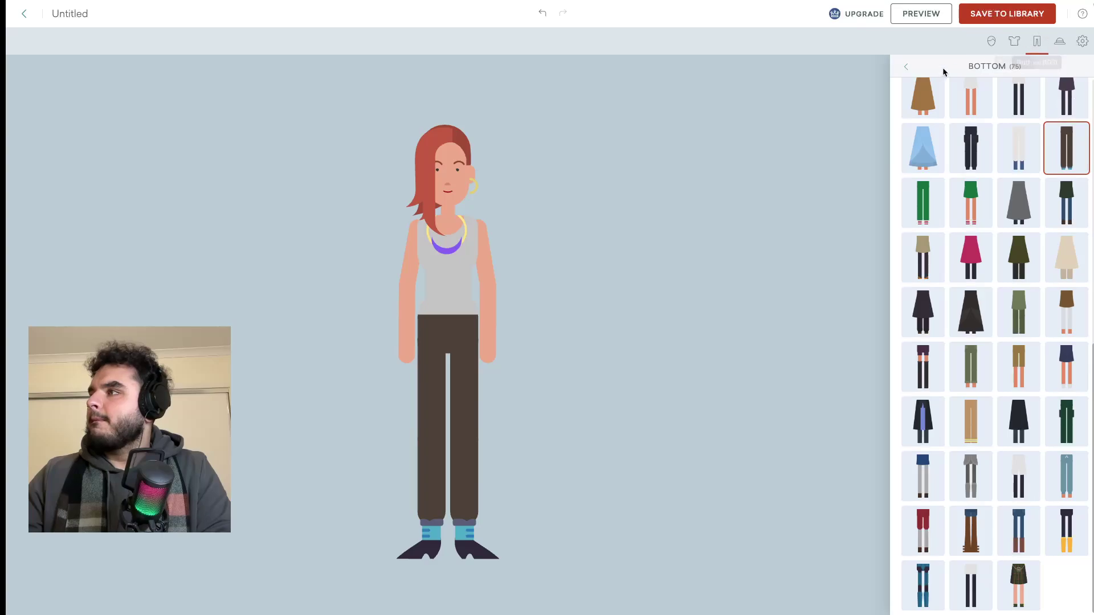
left_click(1037, 42)
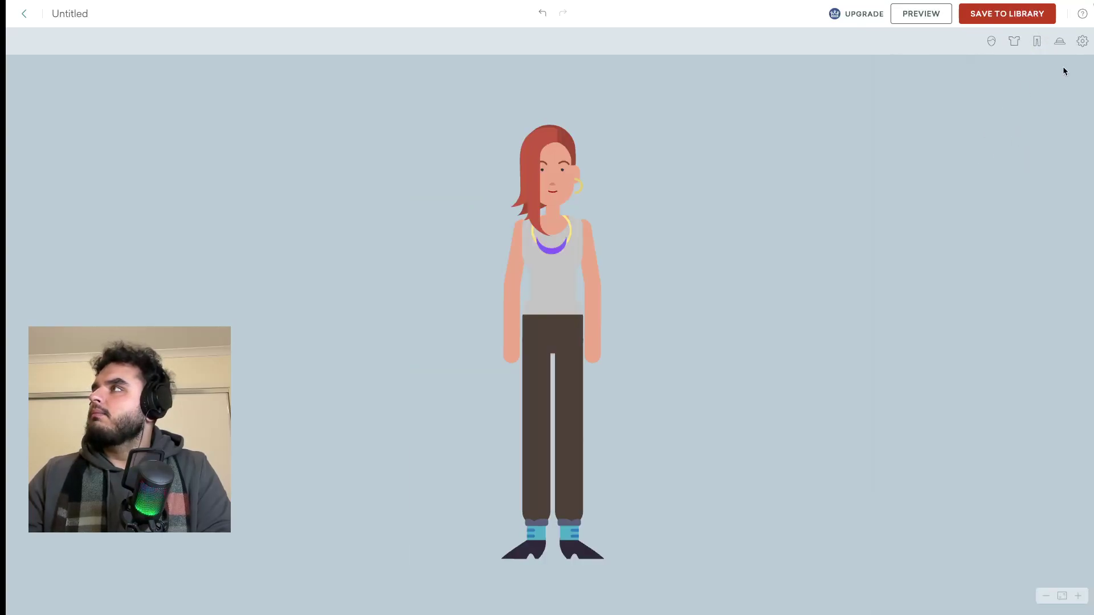
Try the blue police cap and the dark gray backward cap as the character's headgear.
left_click(1060, 41)
left_click(997, 102)
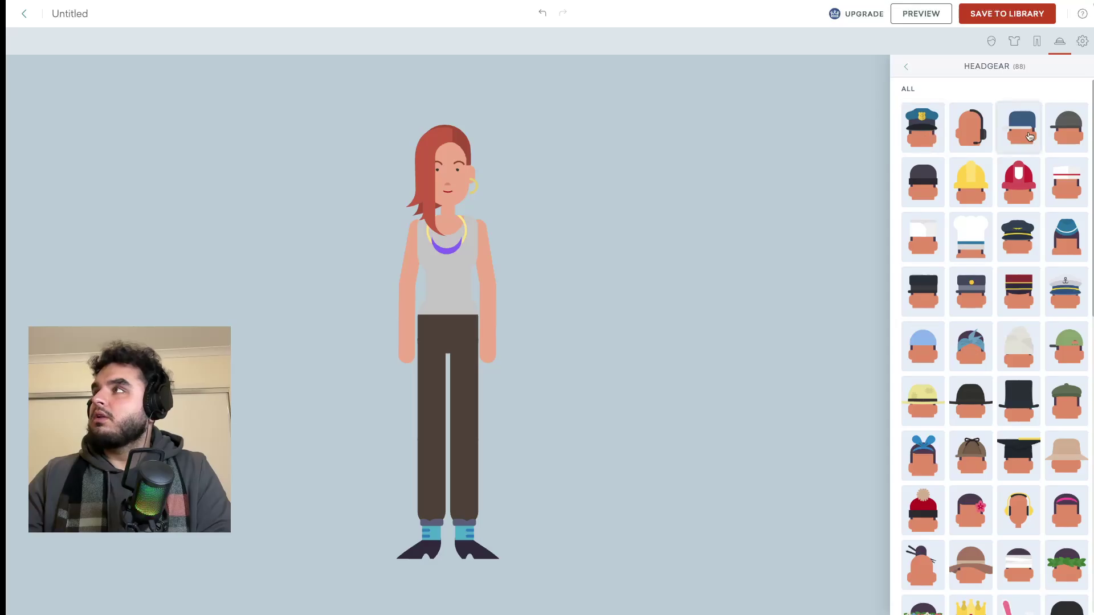
left_click(1058, 45)
left_click(1057, 47)
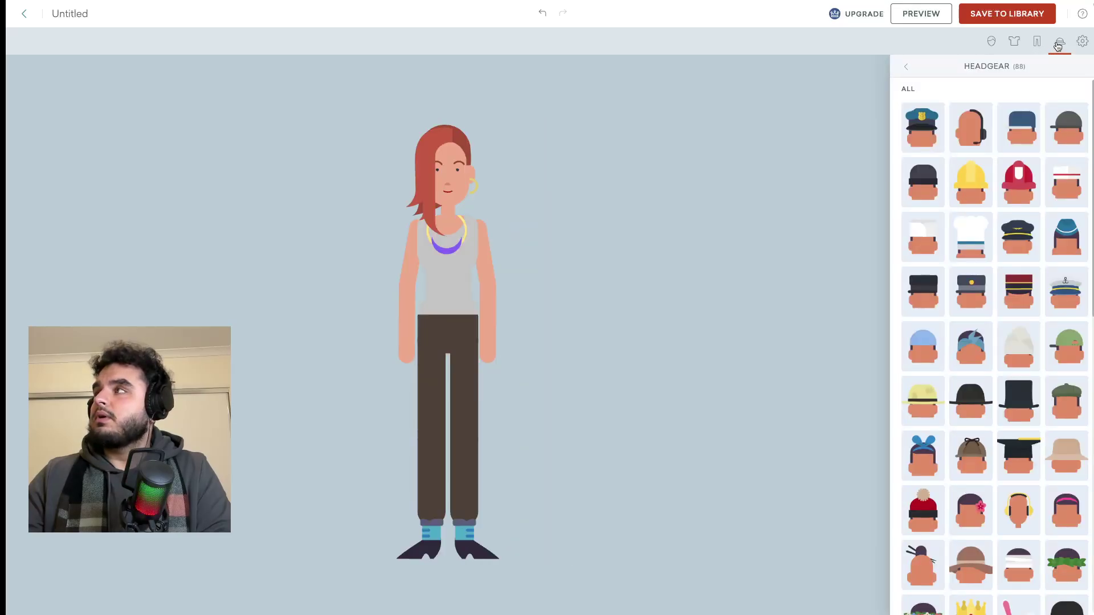
left_click(1058, 46)
left_click(1058, 46)
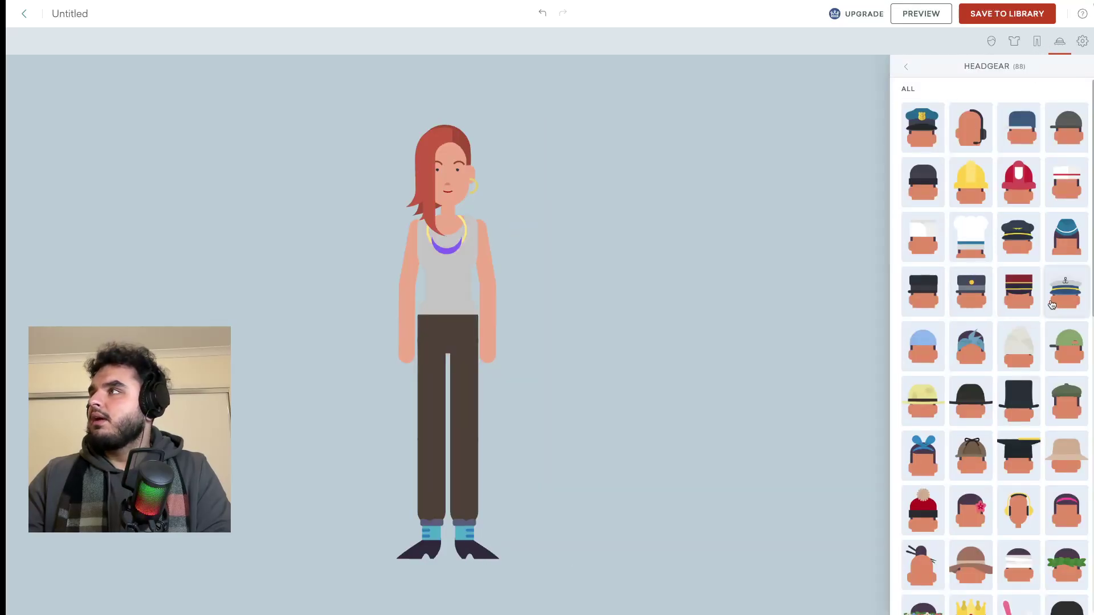
left_click(942, 132)
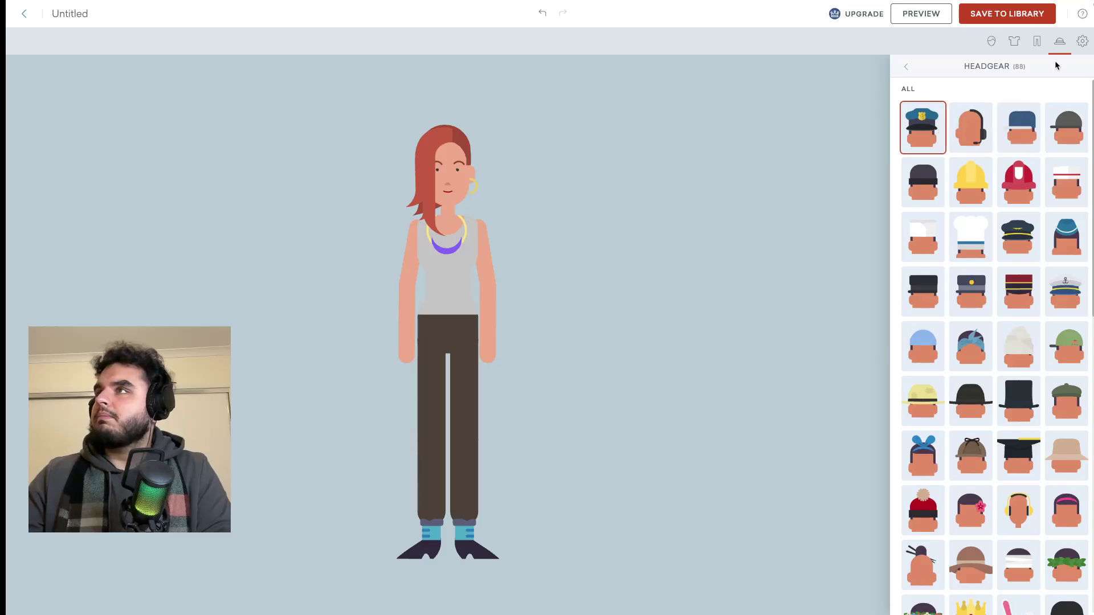
left_click(1077, 137)
Browse the remaining headgear, try the black head covering that frames the face, and remove the headgear from the character.
scroll(951, 275, "down", 4)
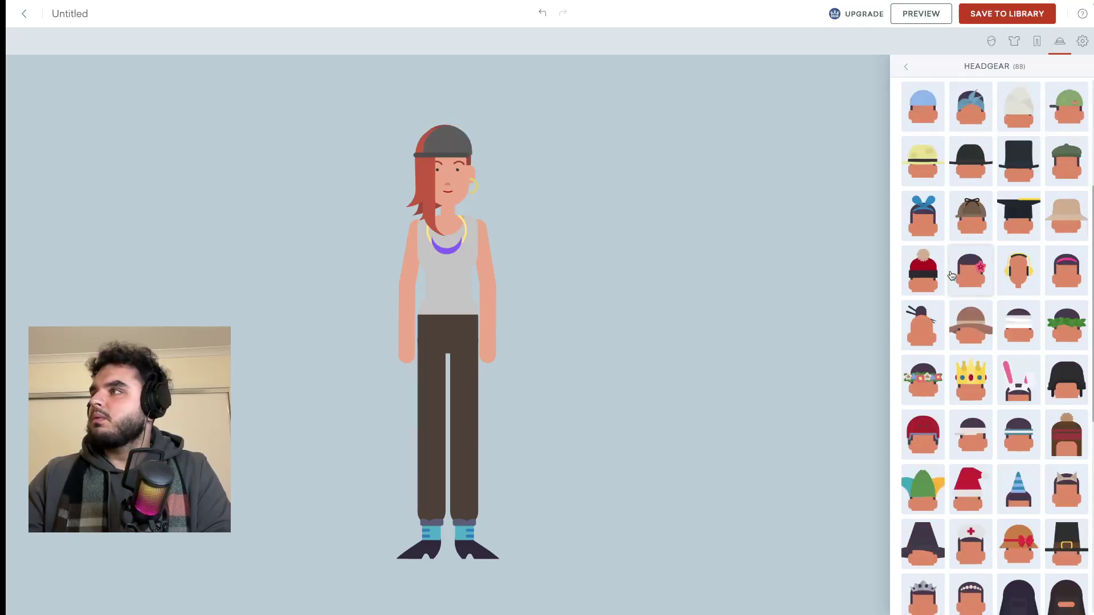
scroll(963, 316, "down", 4)
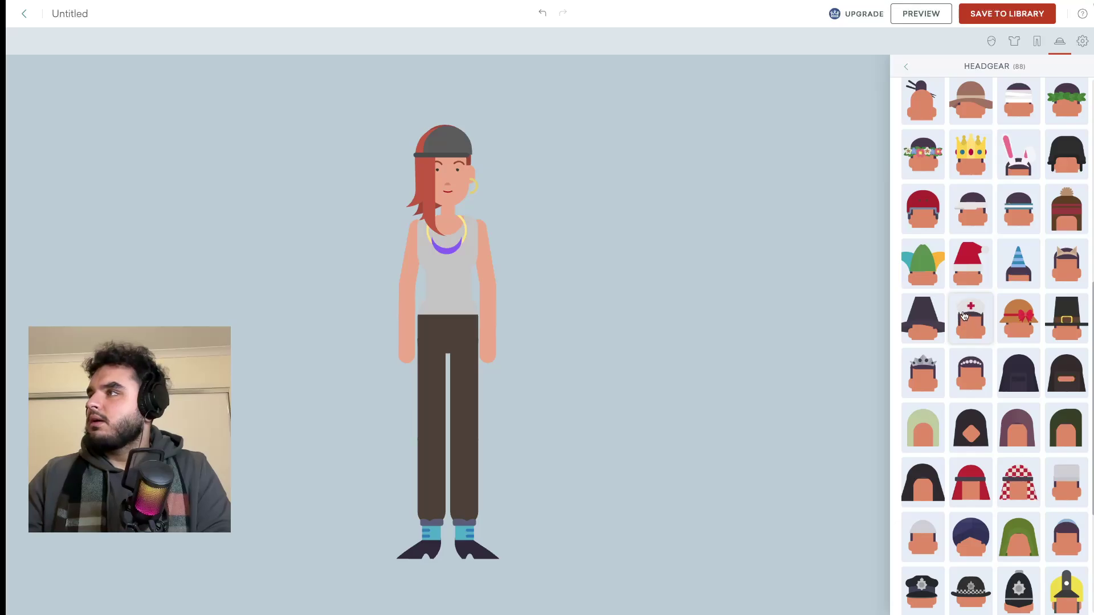
scroll(963, 316, "down", 4)
scroll(961, 314, "up", 2)
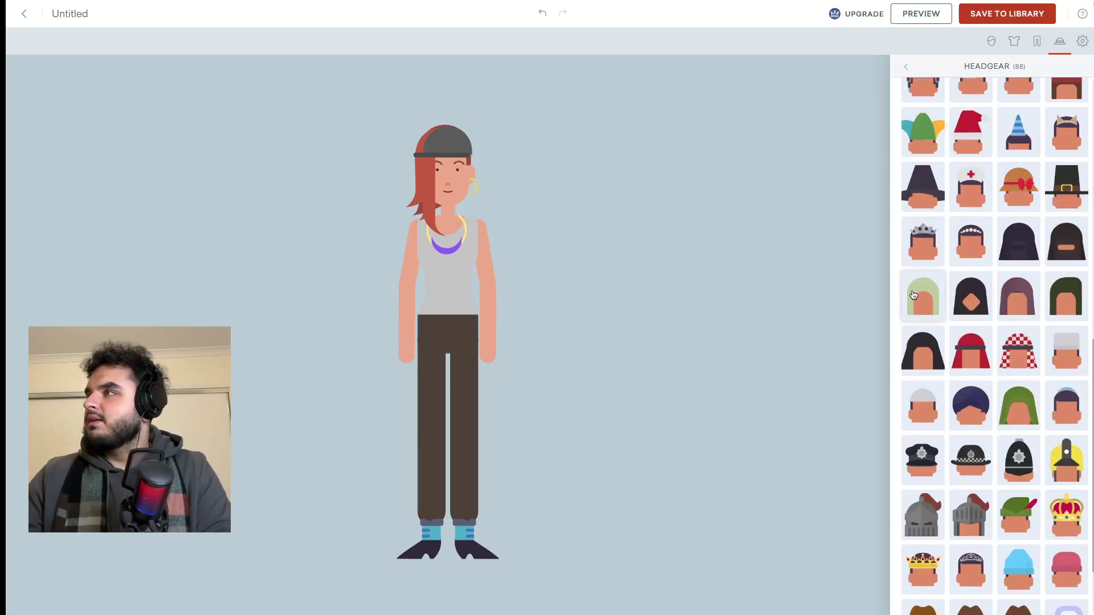
left_click(977, 308)
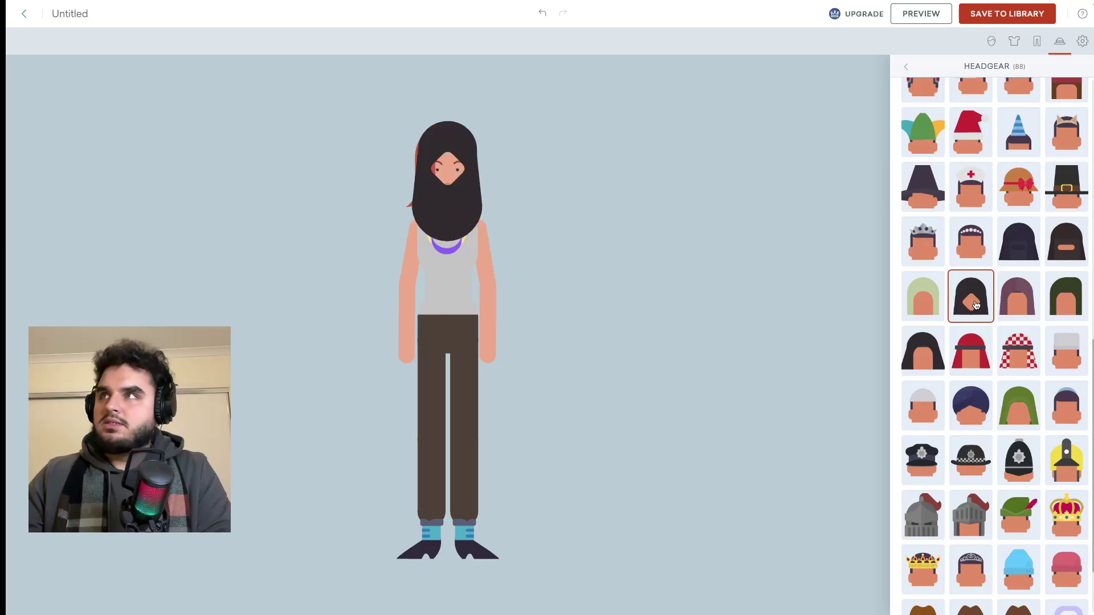
scroll(973, 308, "down", 2)
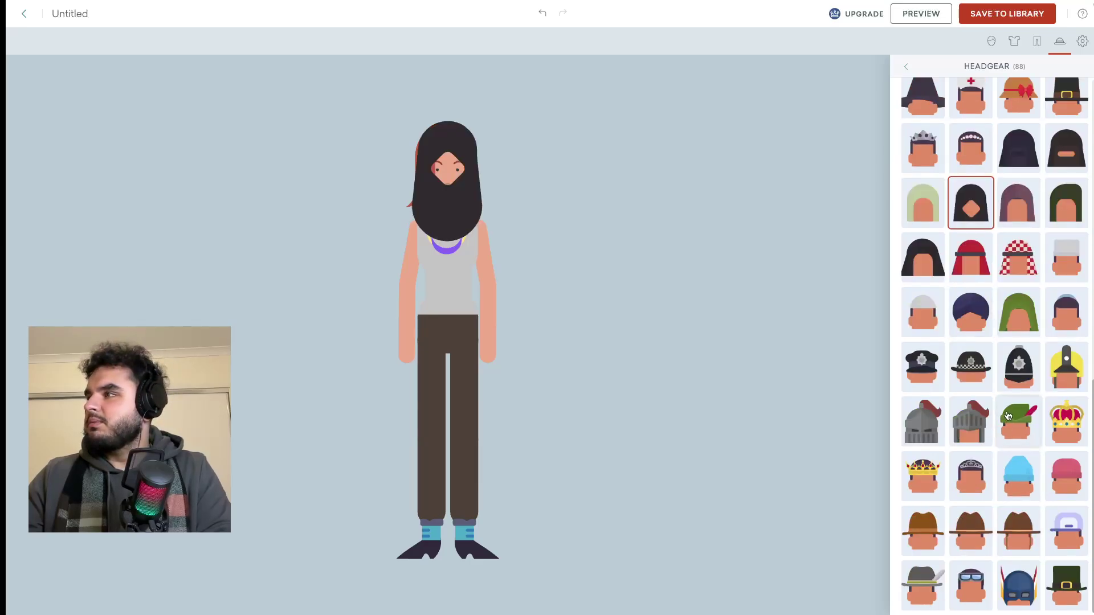
scroll(980, 257, "up", 10)
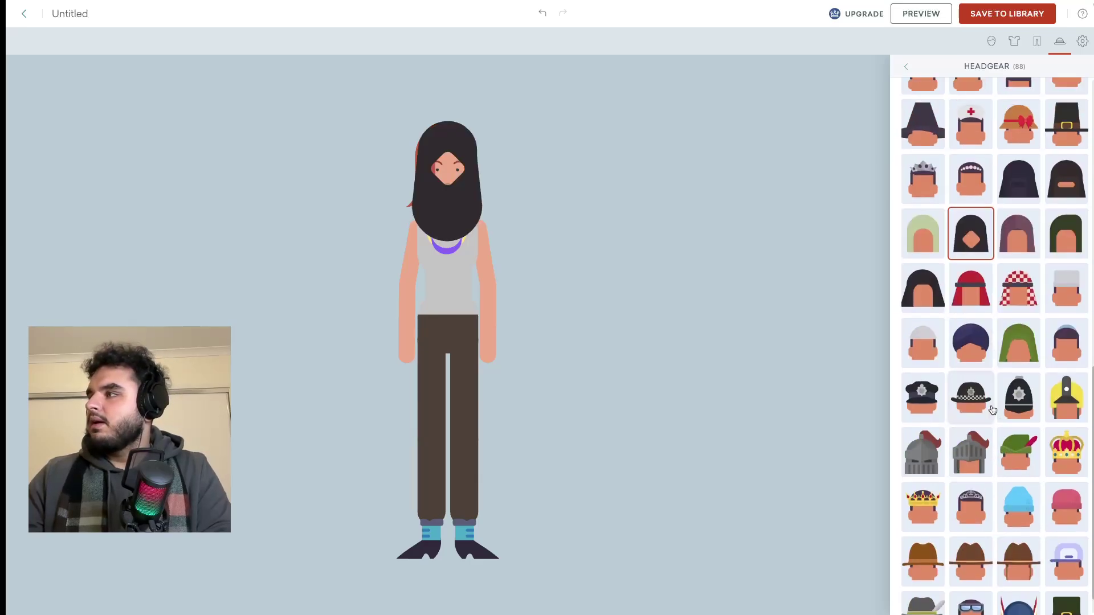
left_click(908, 69)
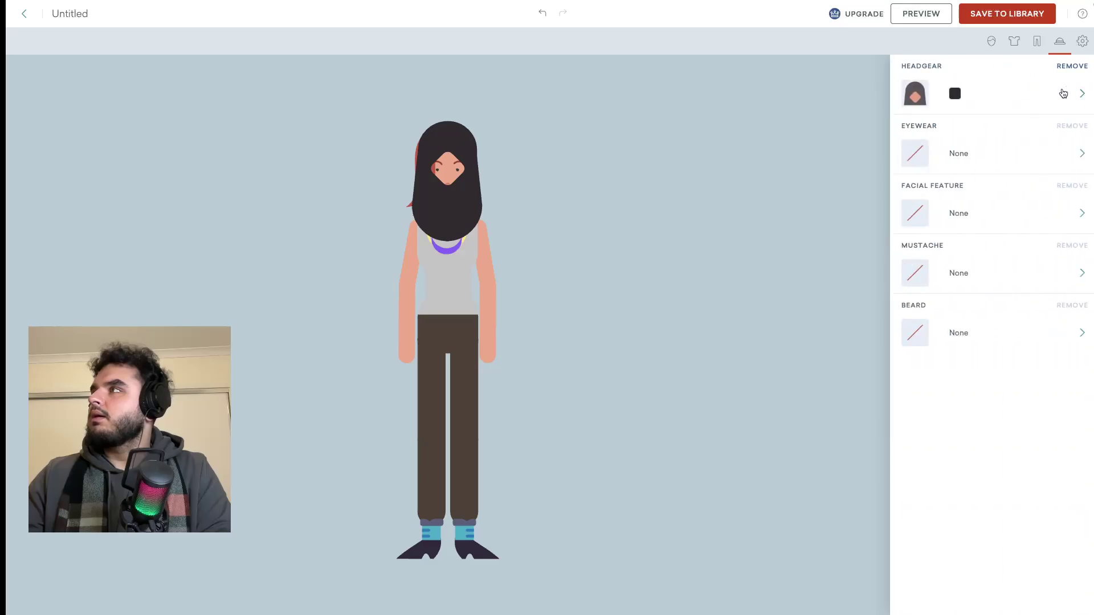
left_click(1072, 66)
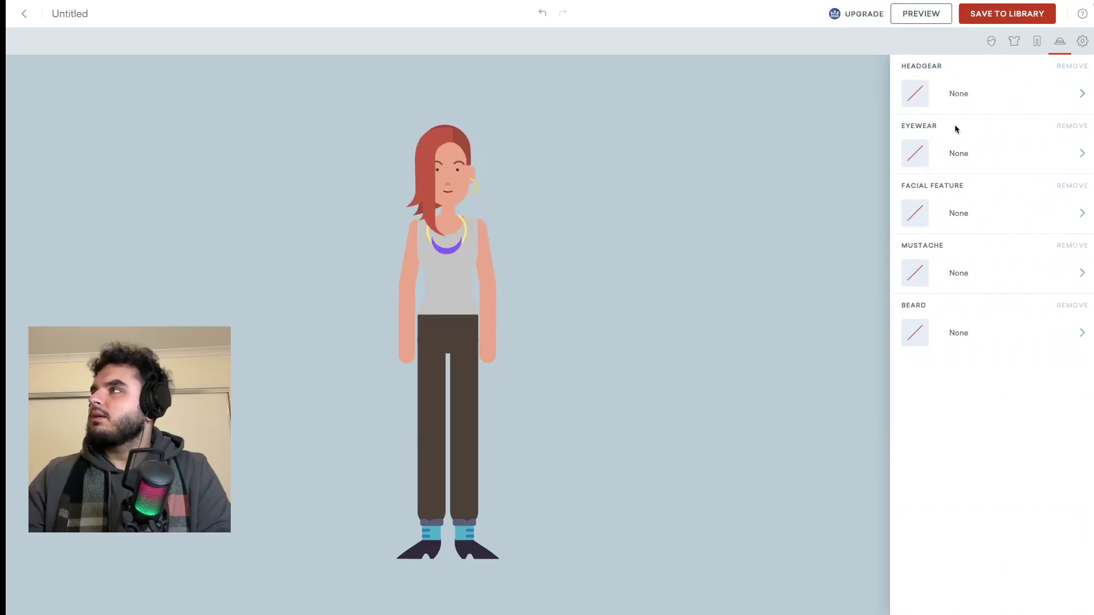
Try the white half-rim glasses and round dark sunglasses on the character, and settle on the narrow dark sunglasses with gold frames.
left_click(939, 163)
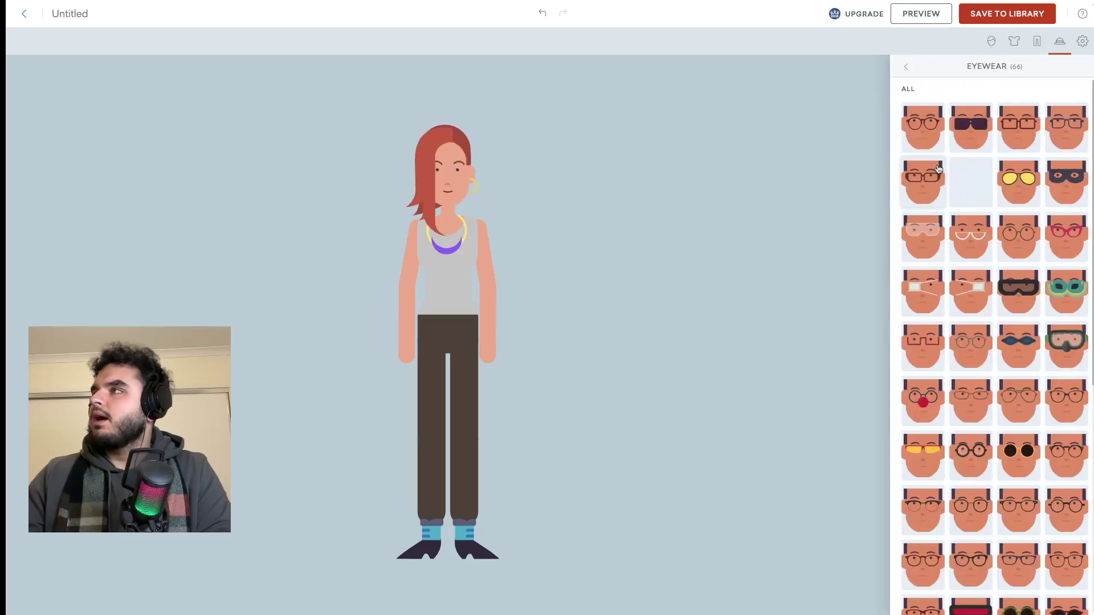
left_click(980, 229)
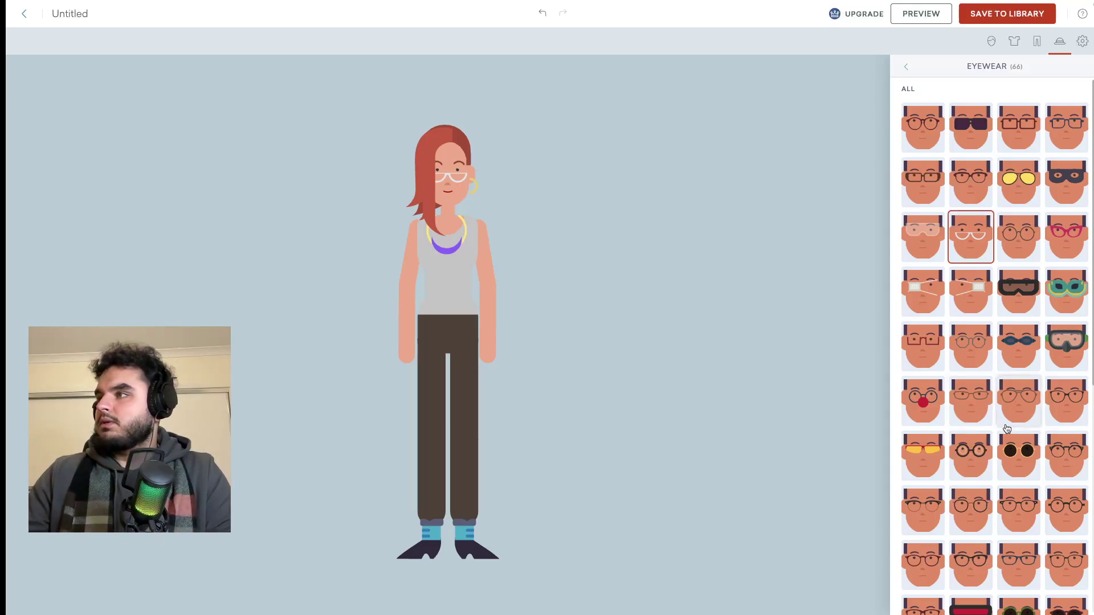
scroll(1007, 429, "down", 7)
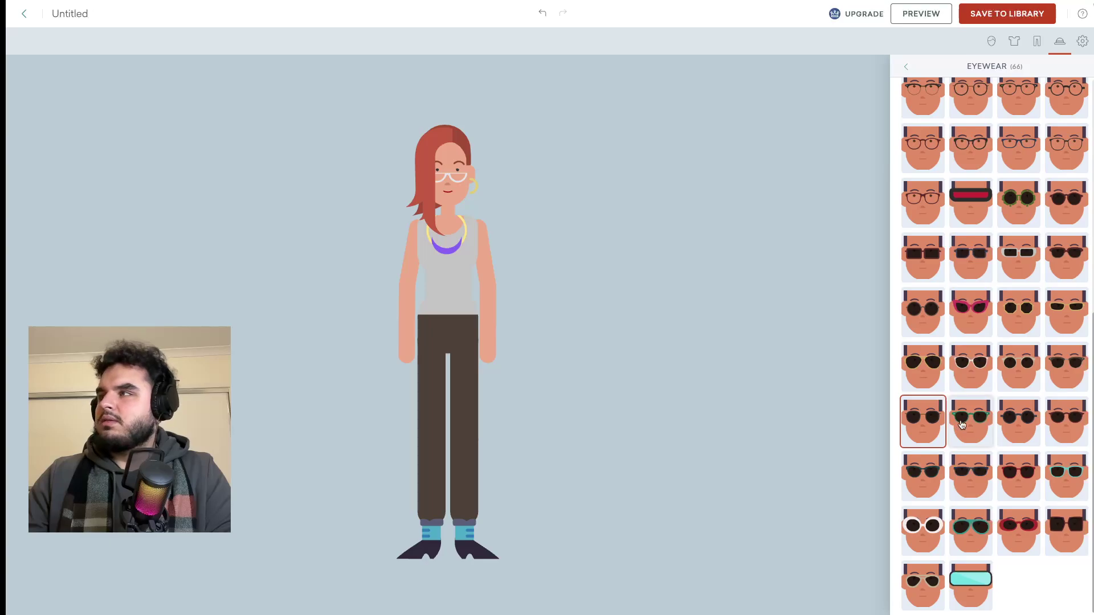
left_click(923, 423)
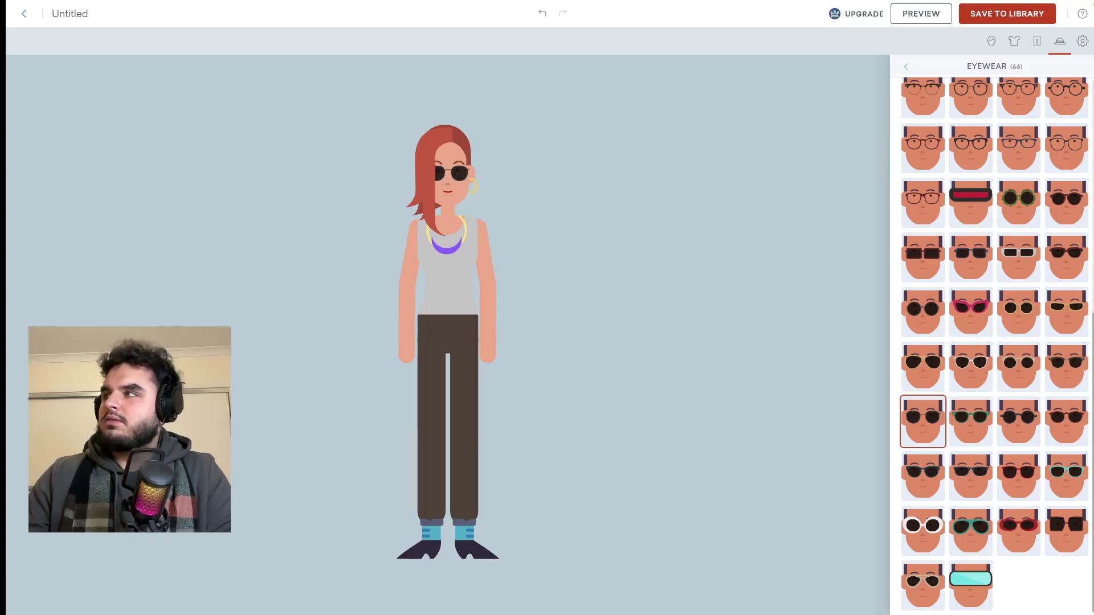
left_click(1073, 320)
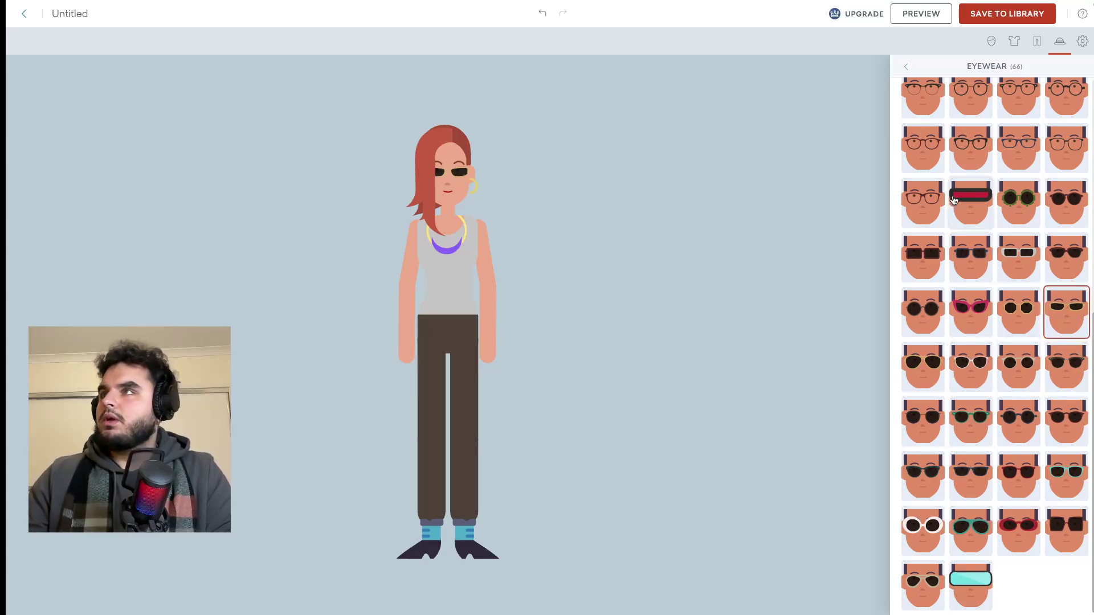
left_click(903, 69)
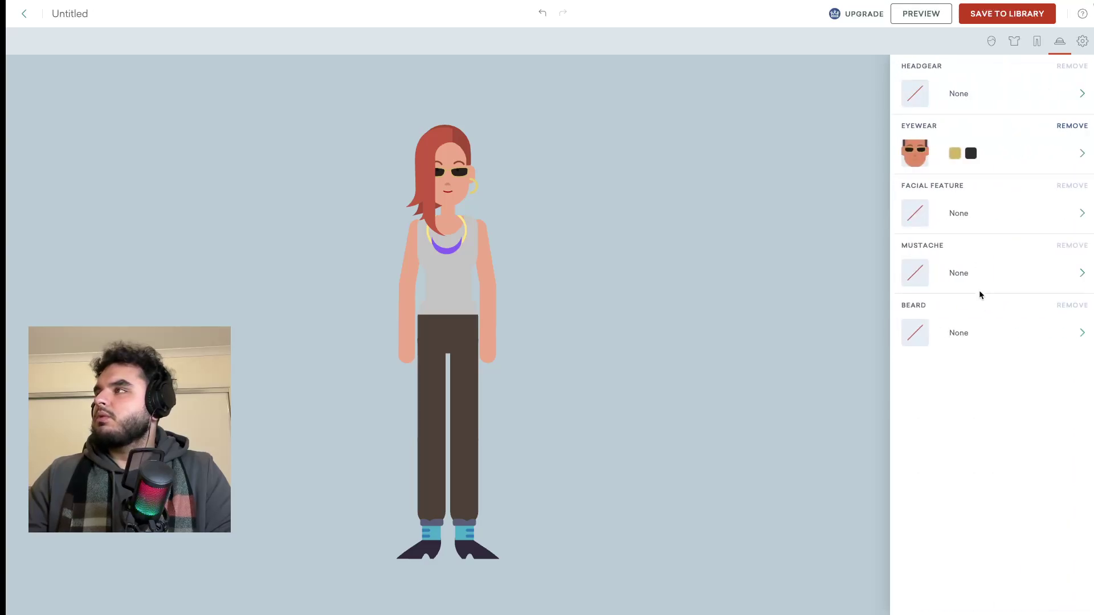
Try the lowered blue face mask as a facial feature and switch to the blue mask covering the nose and mouth.
left_click(1001, 213)
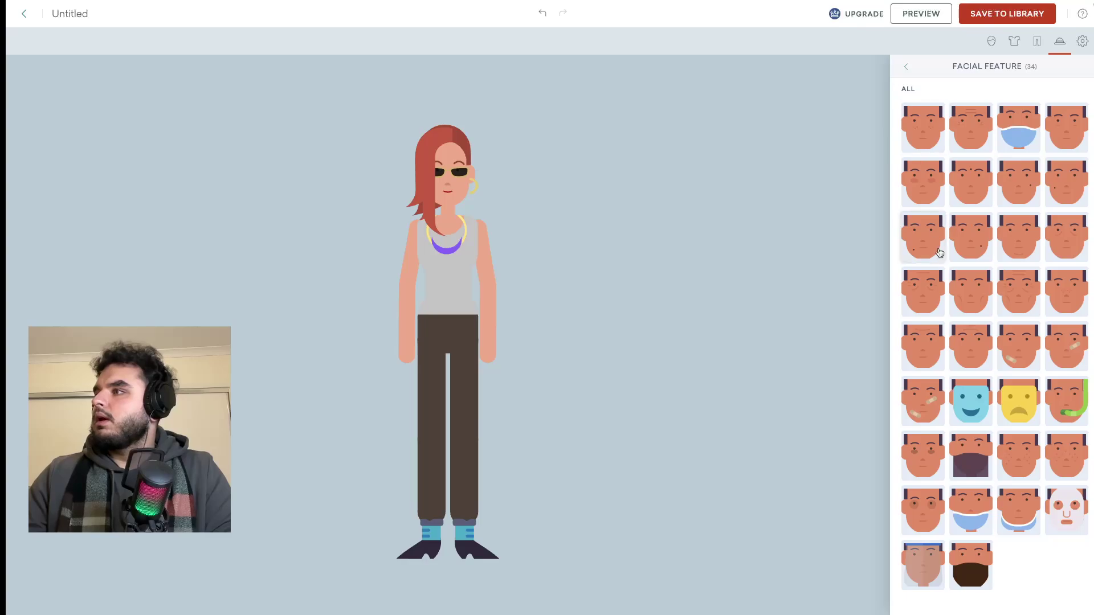
left_click(983, 516)
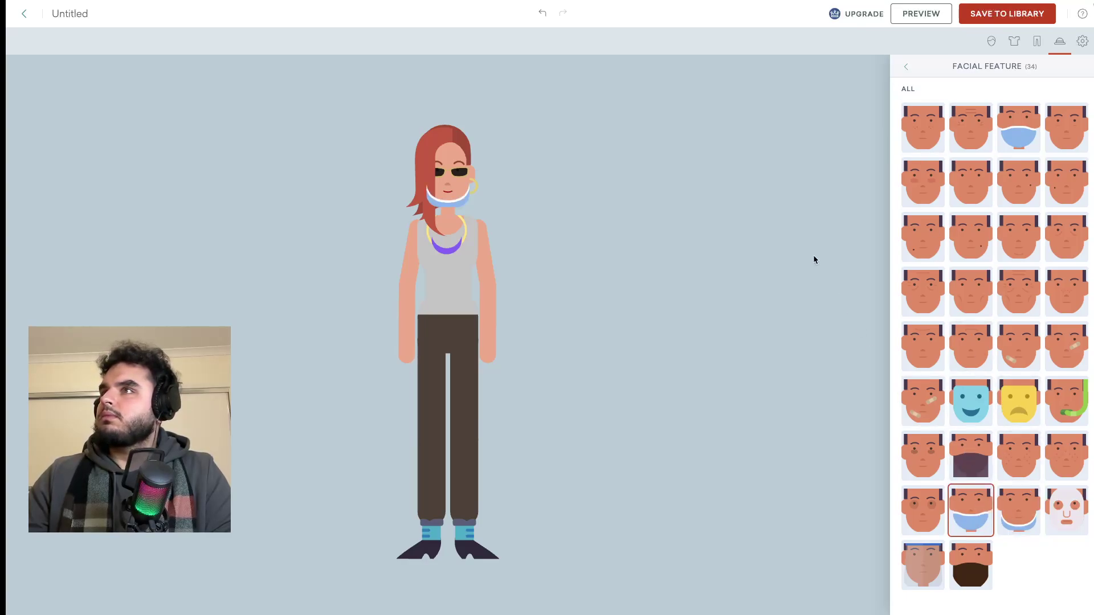
left_click(1032, 134)
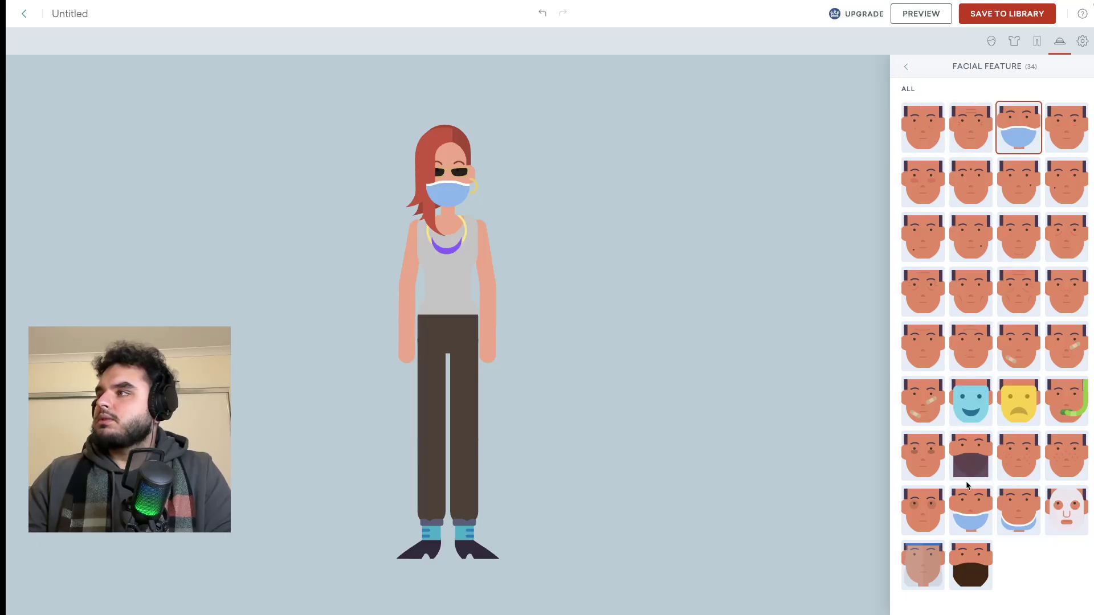
Try the blue mask worn below the nose and the one under the chin, and remove the facial feature from the character.
left_click(965, 500)
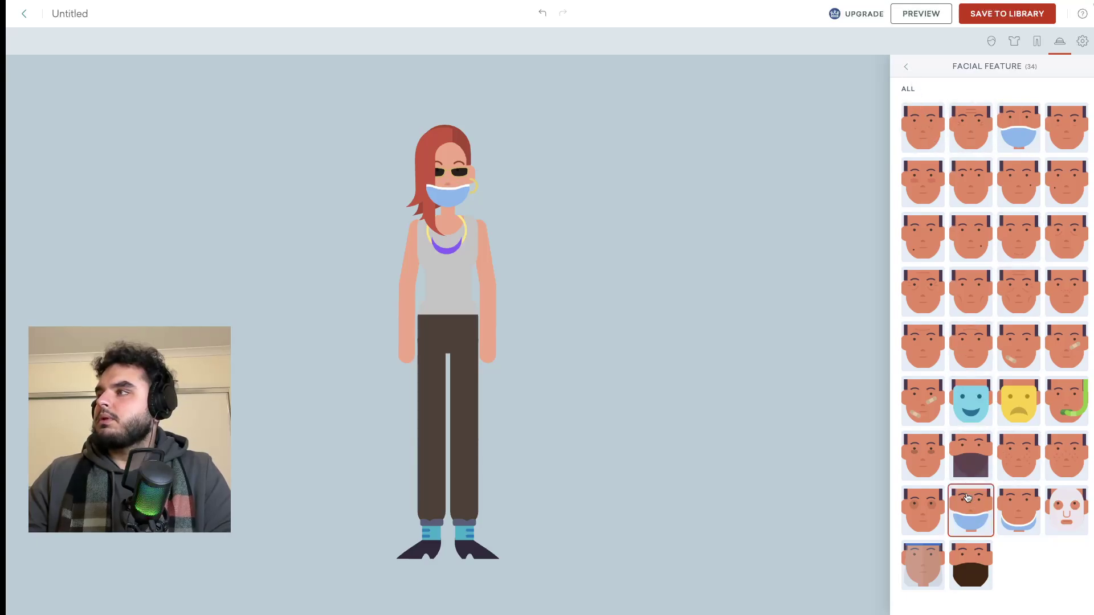
left_click(1029, 521)
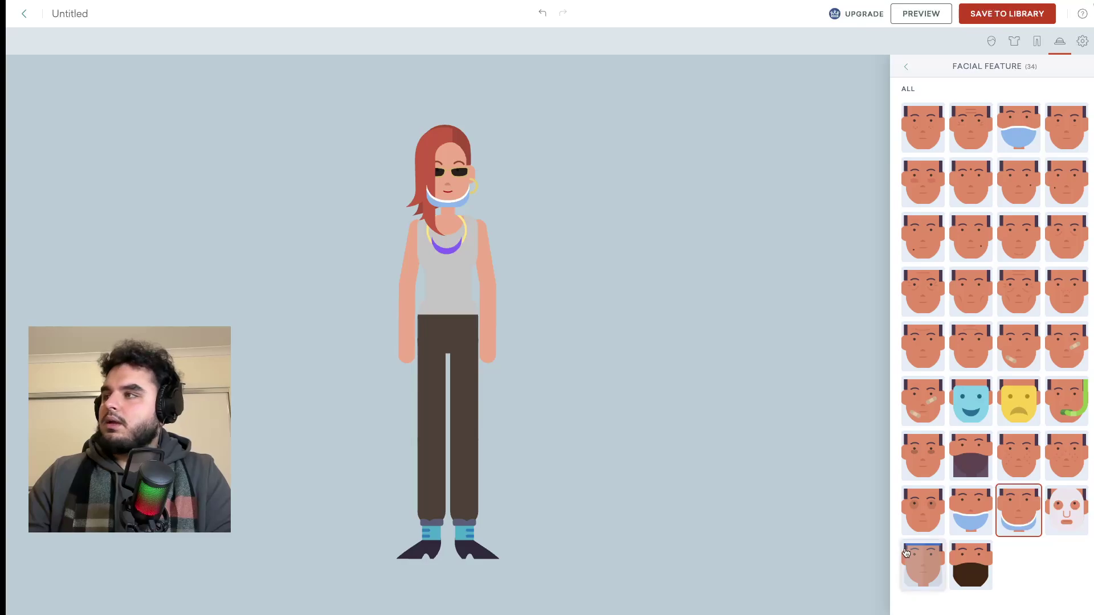
left_click(906, 67)
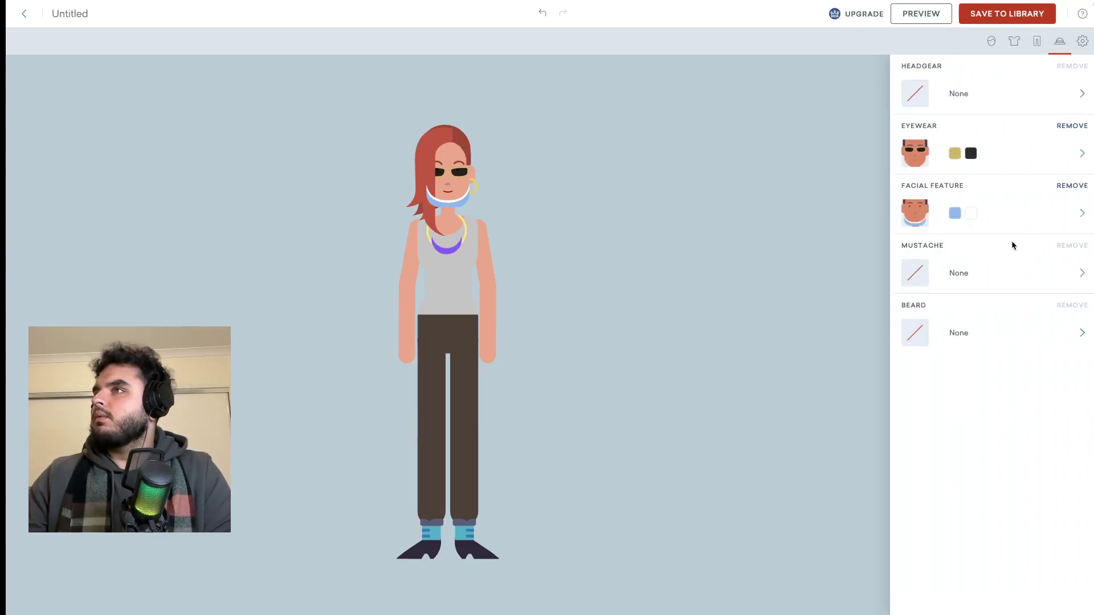
left_click(1081, 188)
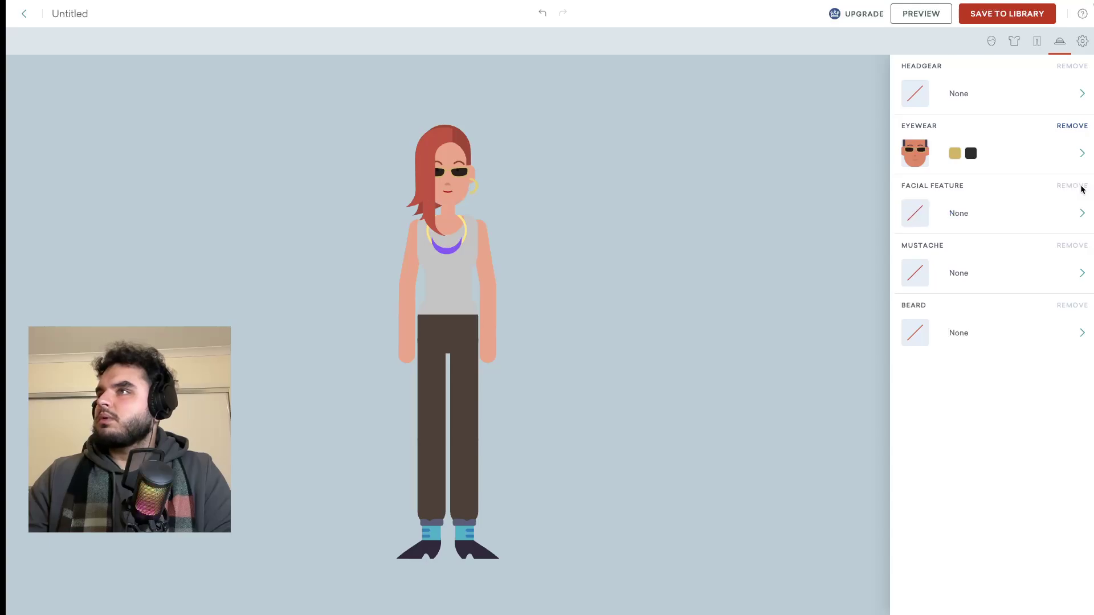
Look through the beard options without choosing one, save the character to the library and close the character creator.
left_click(1023, 336)
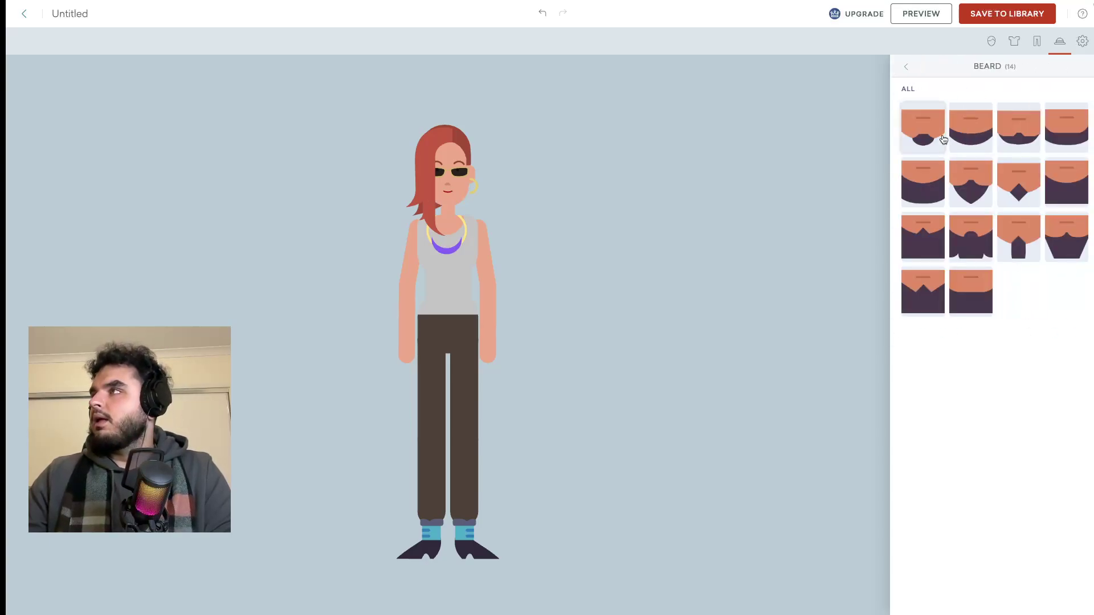
left_click(906, 67)
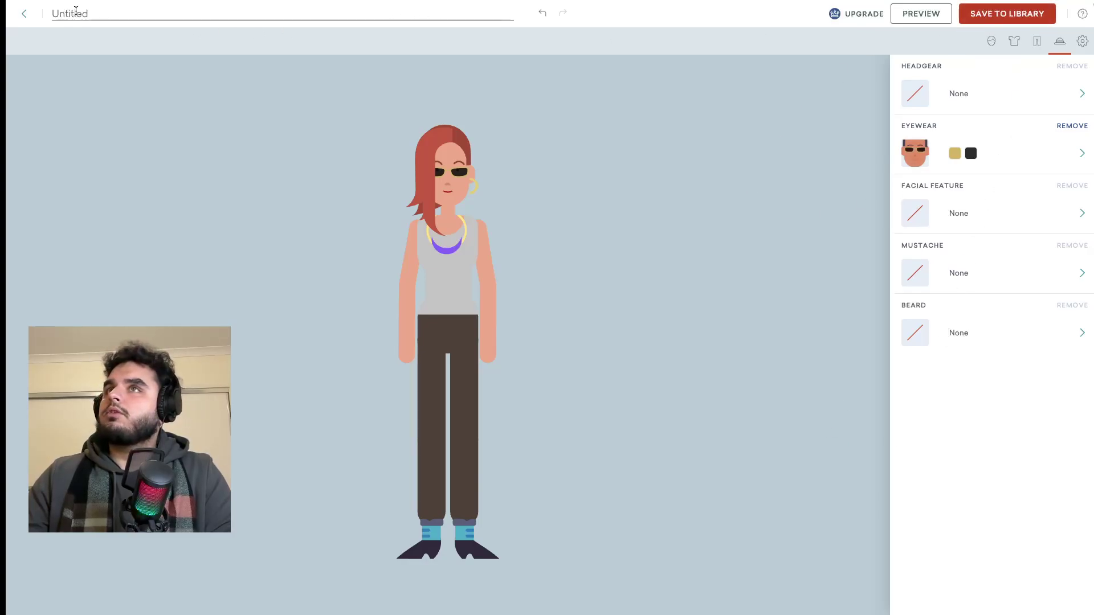
left_click(999, 20)
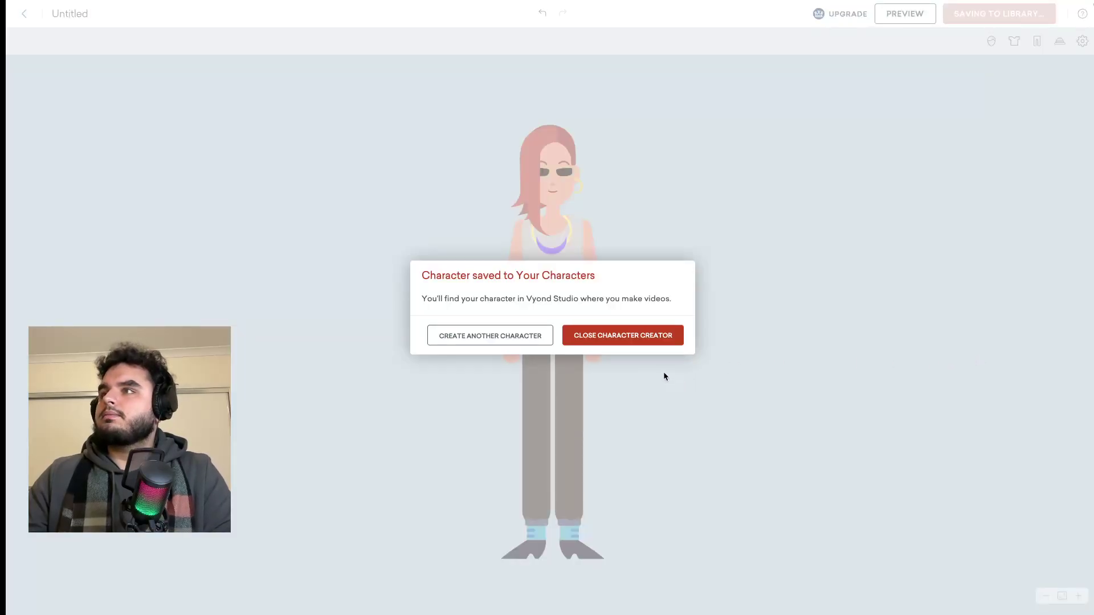
left_click(611, 339)
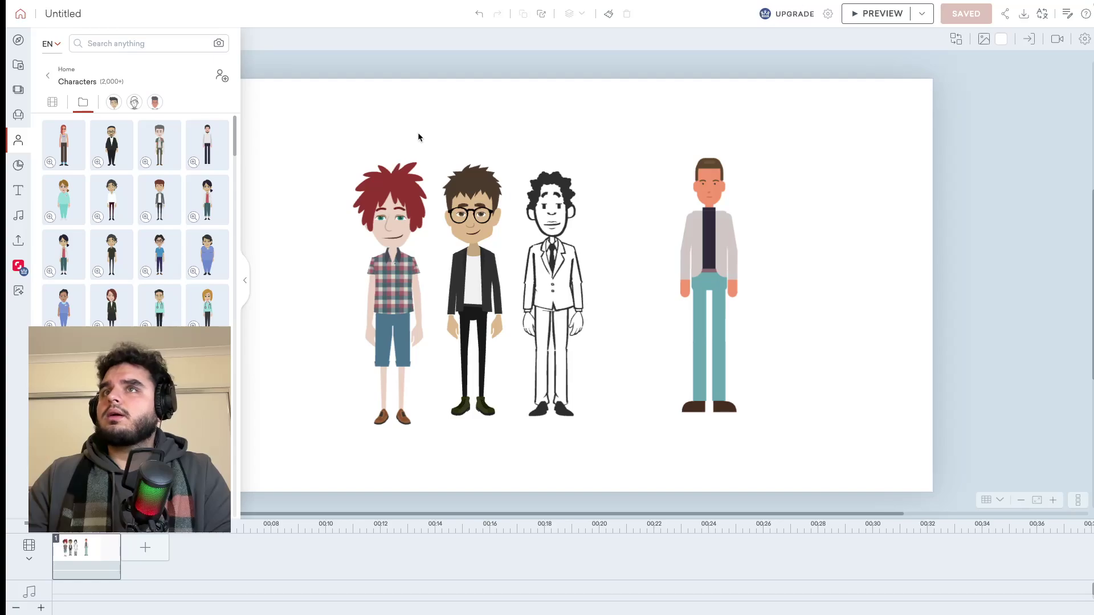
Add the custom red-haired woman to the scene, enlarged and placed between the sketched man and the man in the light jacket.
left_click(82, 102)
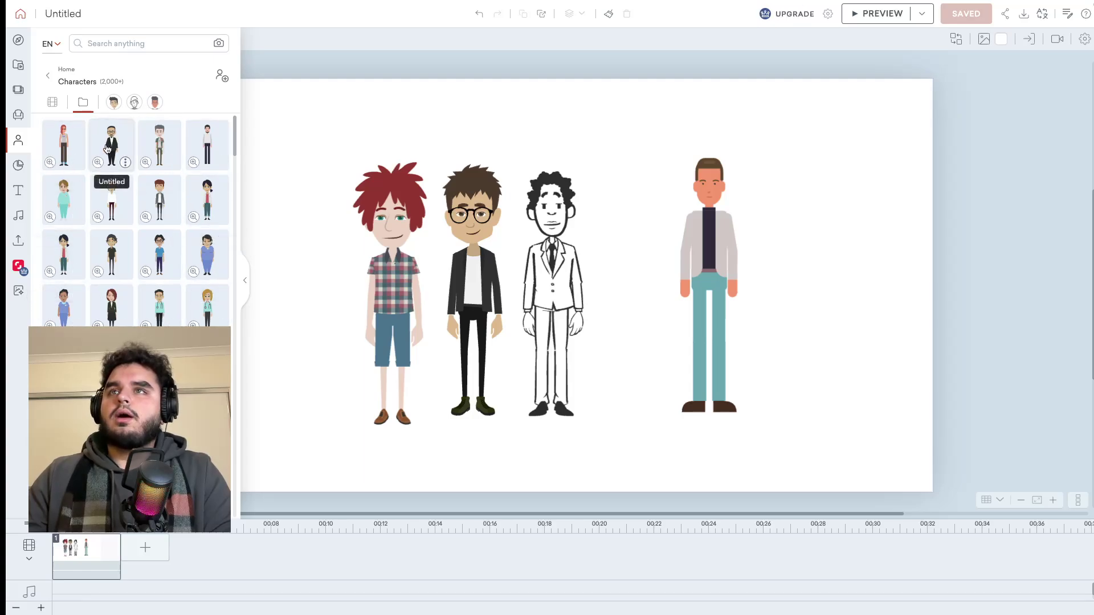
left_click(64, 143)
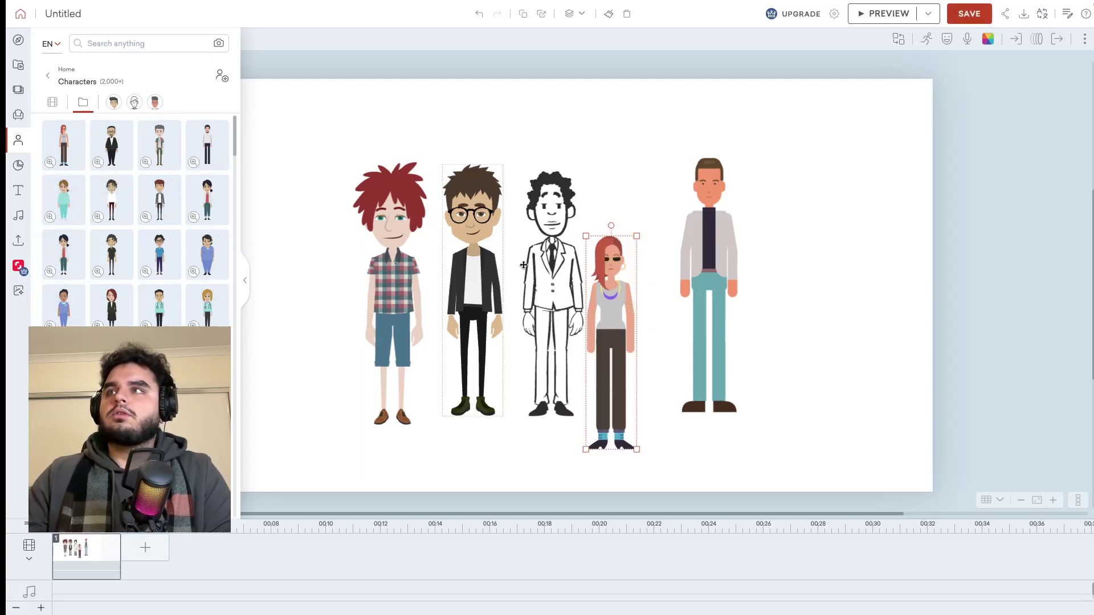
left_click_drag(600, 258, 612, 230)
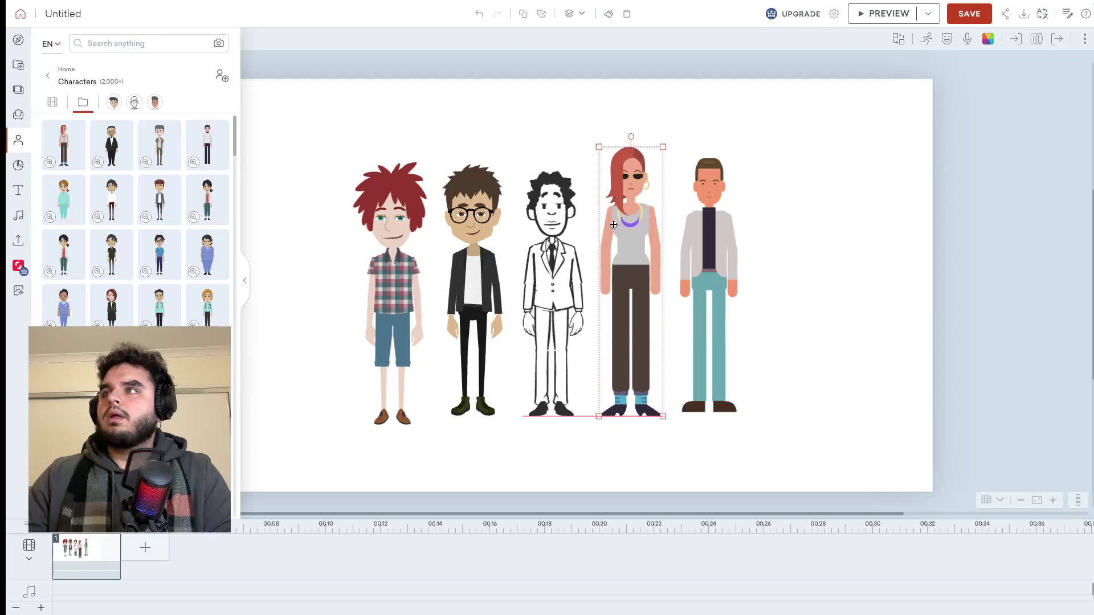
Add the custom bearded man in the black suit to the scene, enlarged and placed beyond the man in the light jacket.
left_click(111, 143)
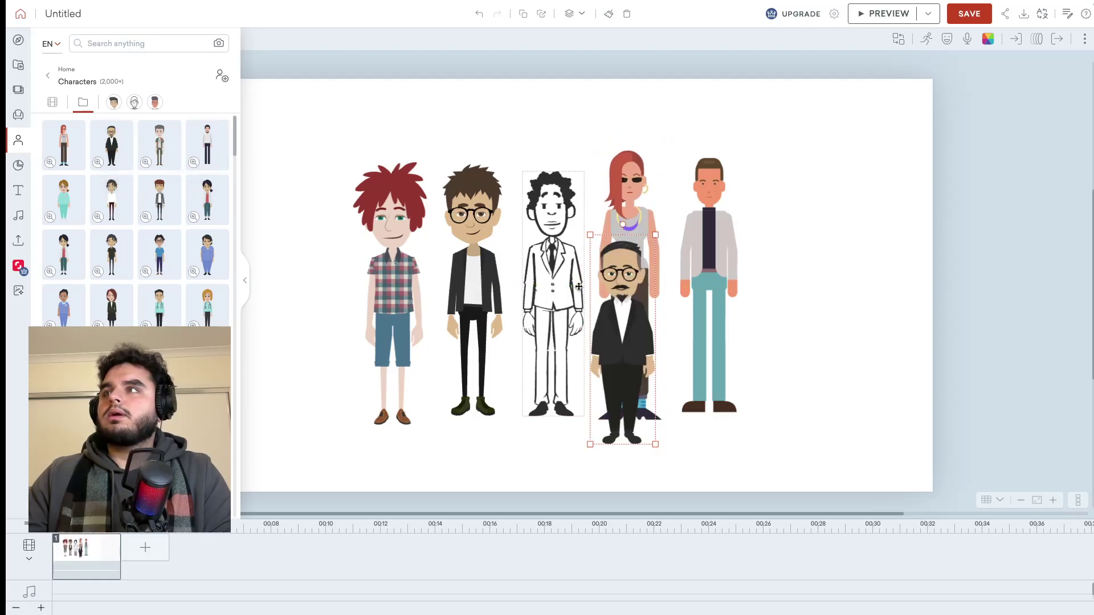
left_click_drag(640, 237, 846, 141)
left_click_drag(809, 217, 814, 208)
left_click(893, 207)
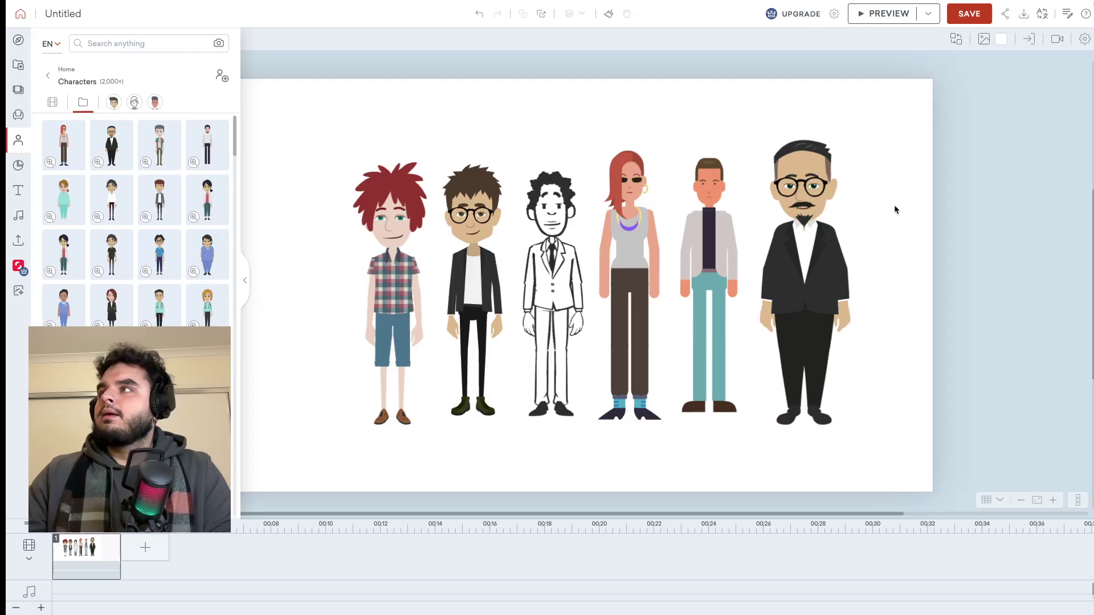
Compare the action categories available for the bearded man in the black suit and for the red-haired woman.
left_click(818, 188)
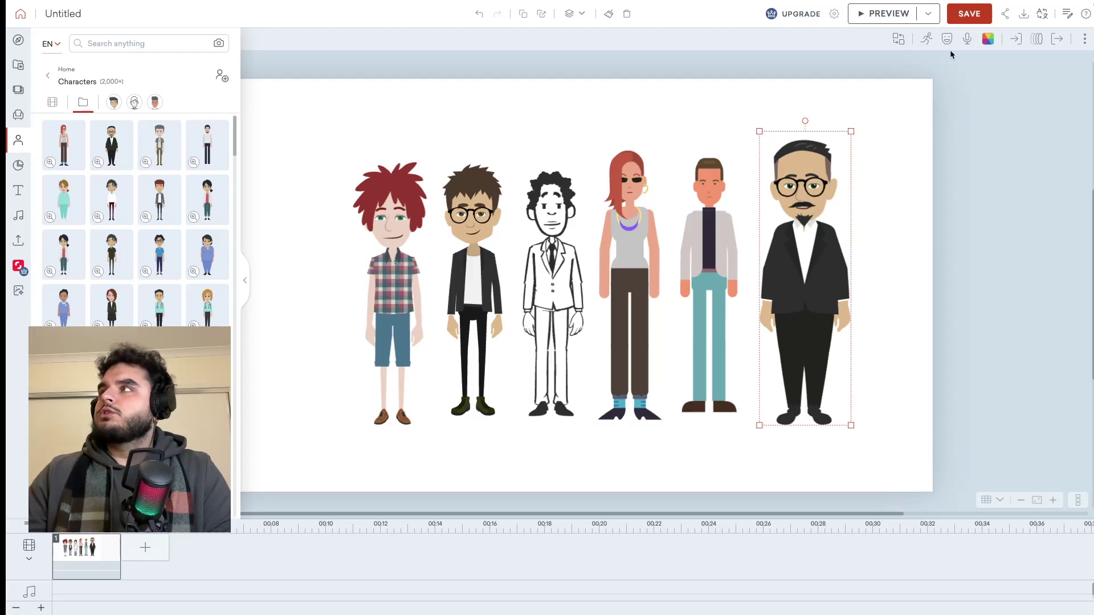
left_click(926, 39)
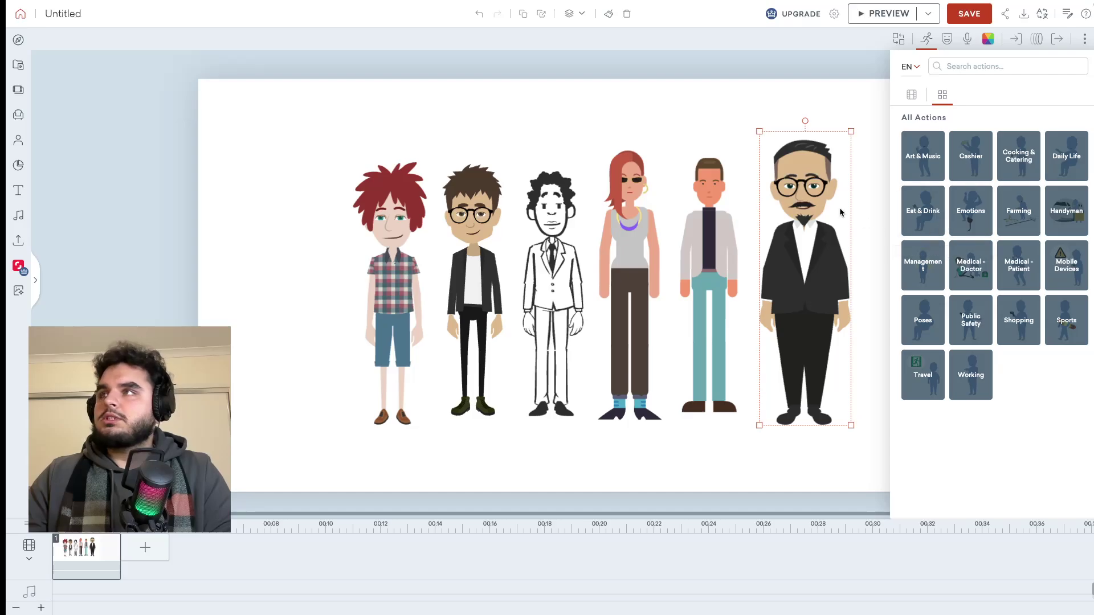
left_click(623, 169)
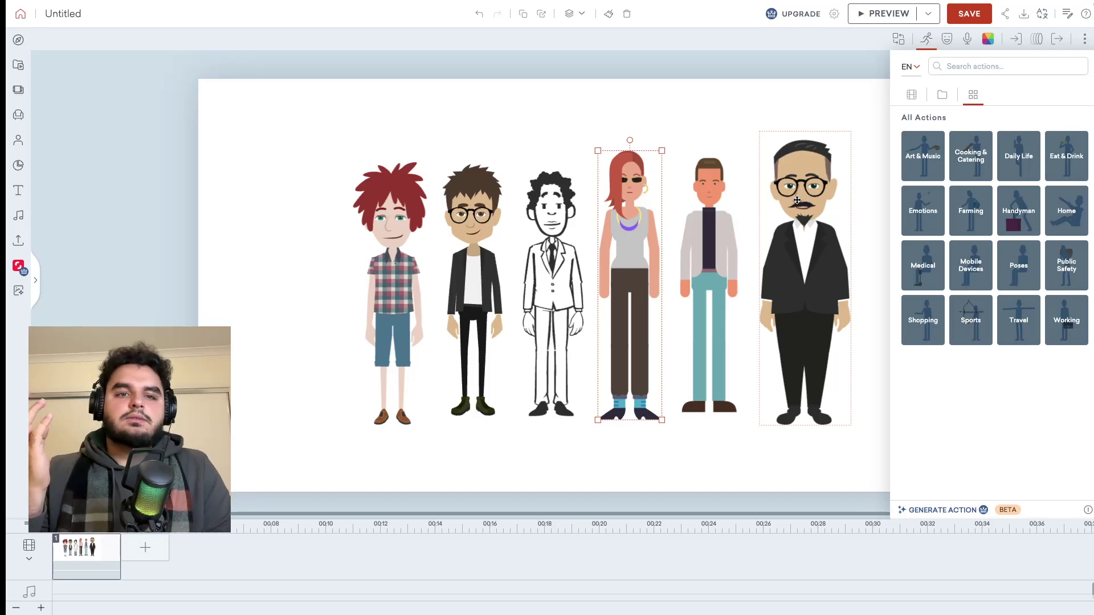
left_click(801, 196)
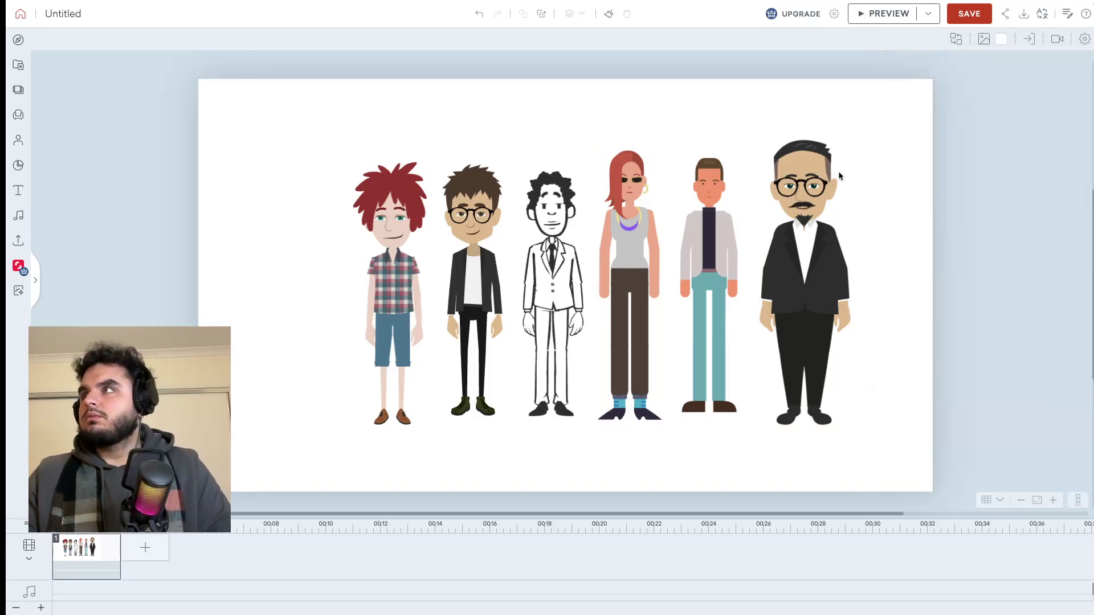
Search the bearded man's actions for "dance" and browse the matching animations.
left_click(927, 38)
left_click(977, 68)
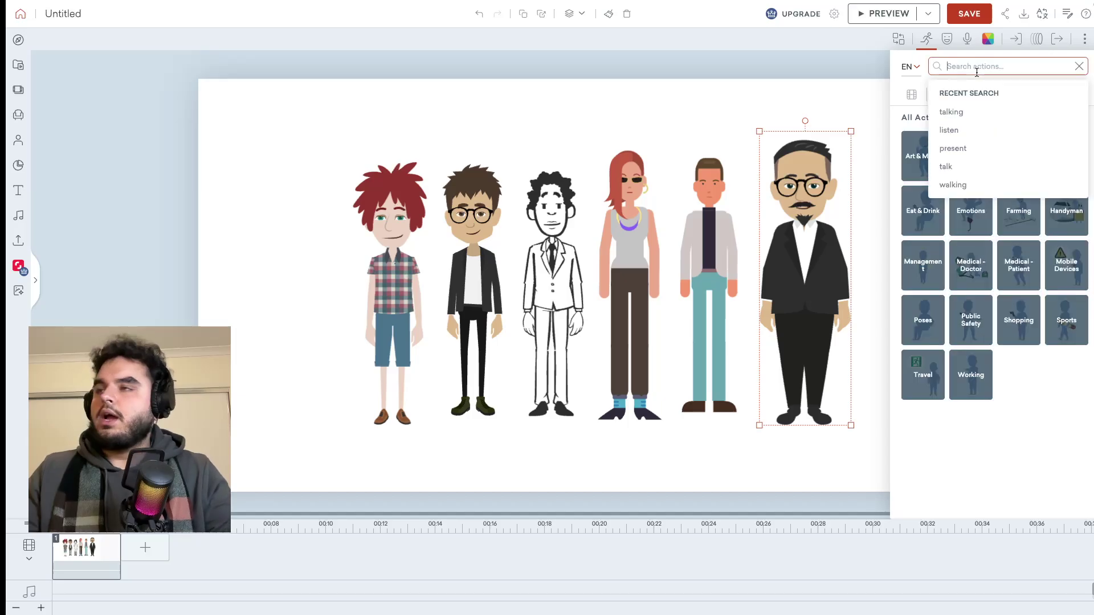
type("dance")
key("Return")
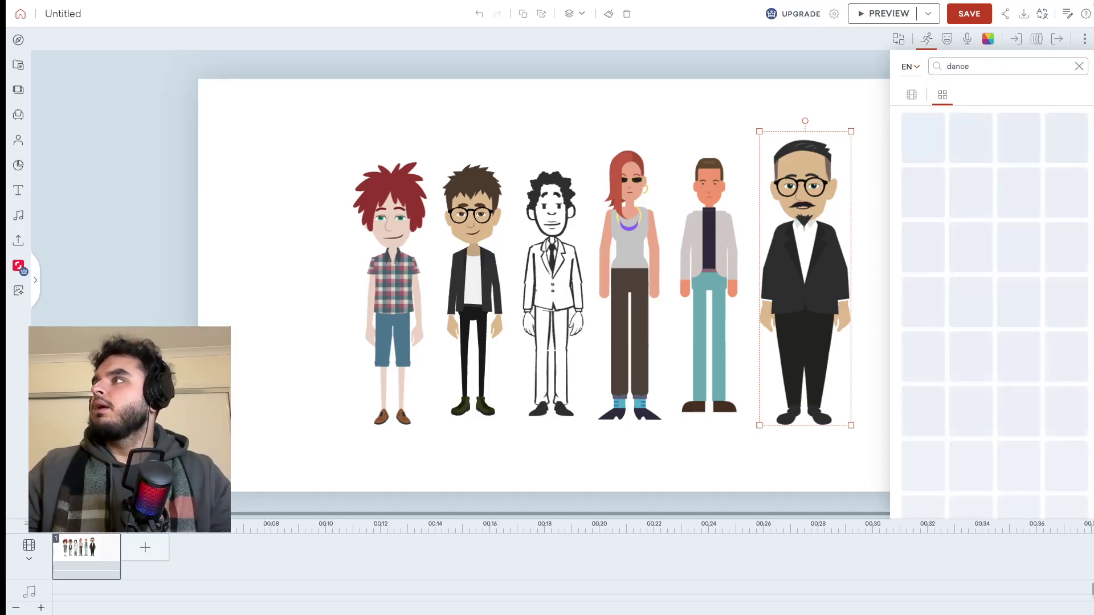
scroll(970, 274, "down", 1)
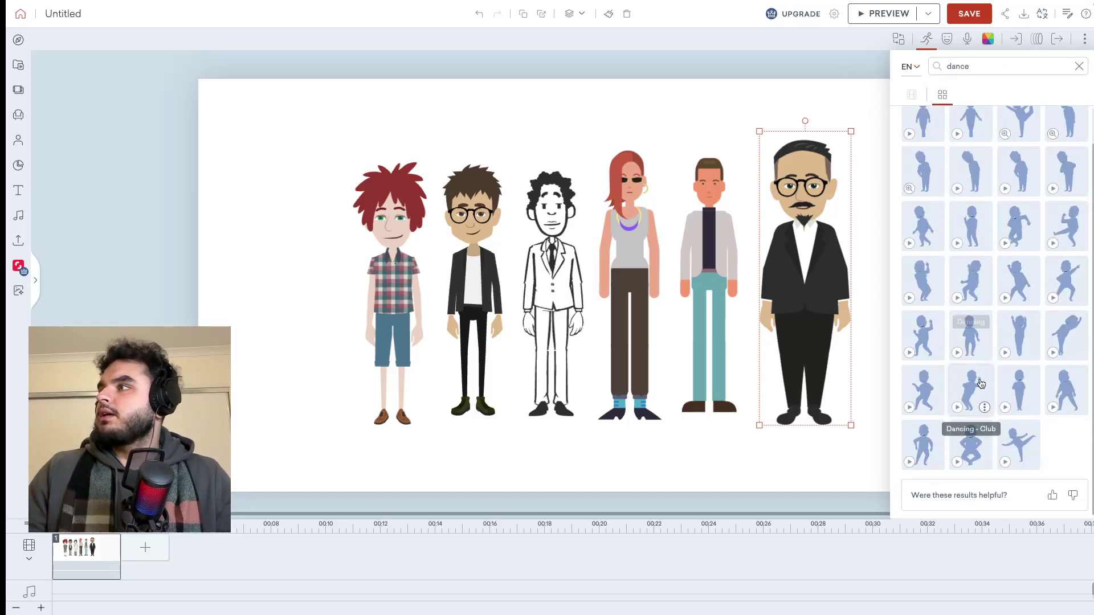
scroll(1007, 322, "up", 1)
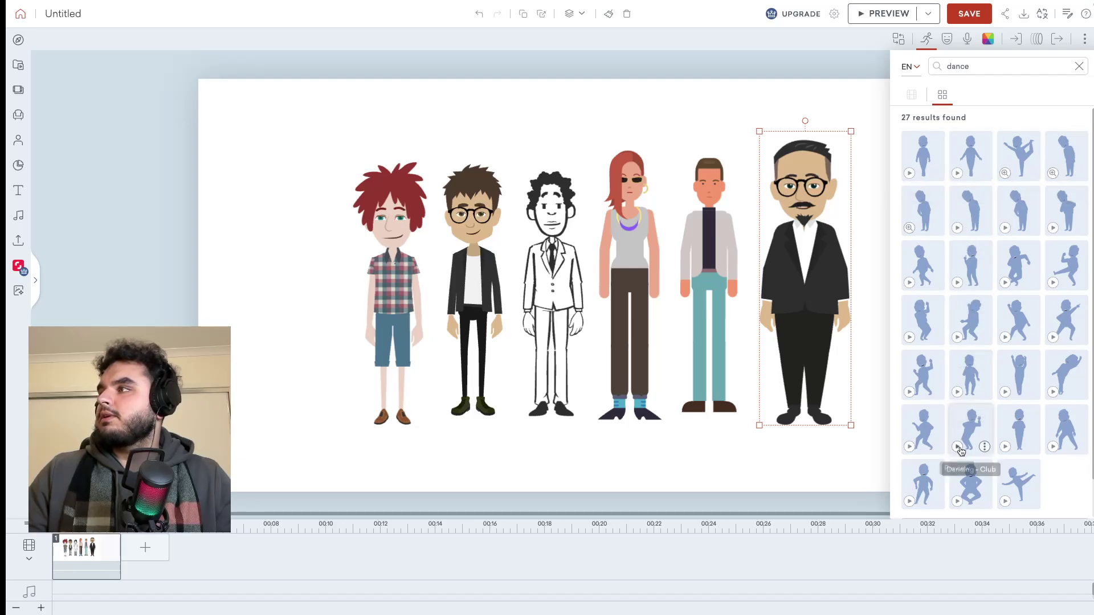
scroll(967, 448, "down", 1)
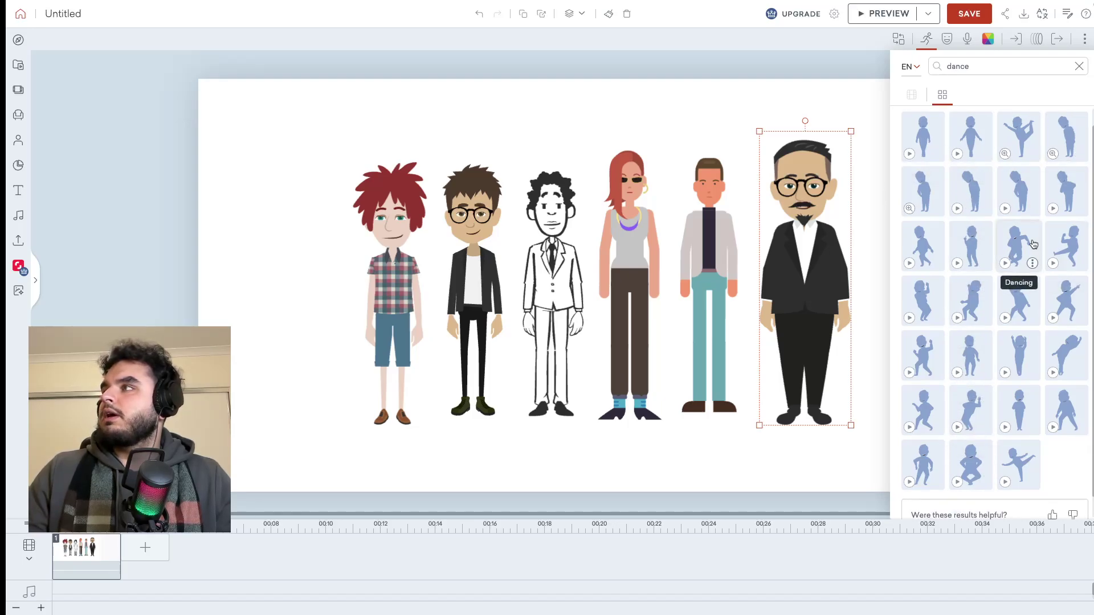
scroll(1033, 244, "up", 1)
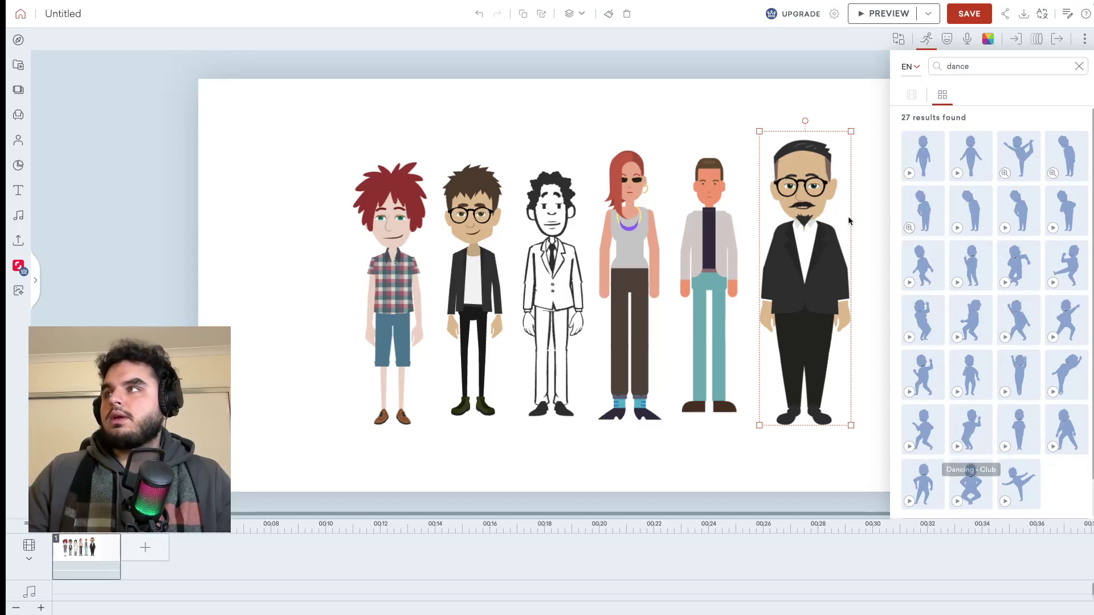
View the "dance" actions available for the red-haired woman and close the action library.
left_click(637, 226)
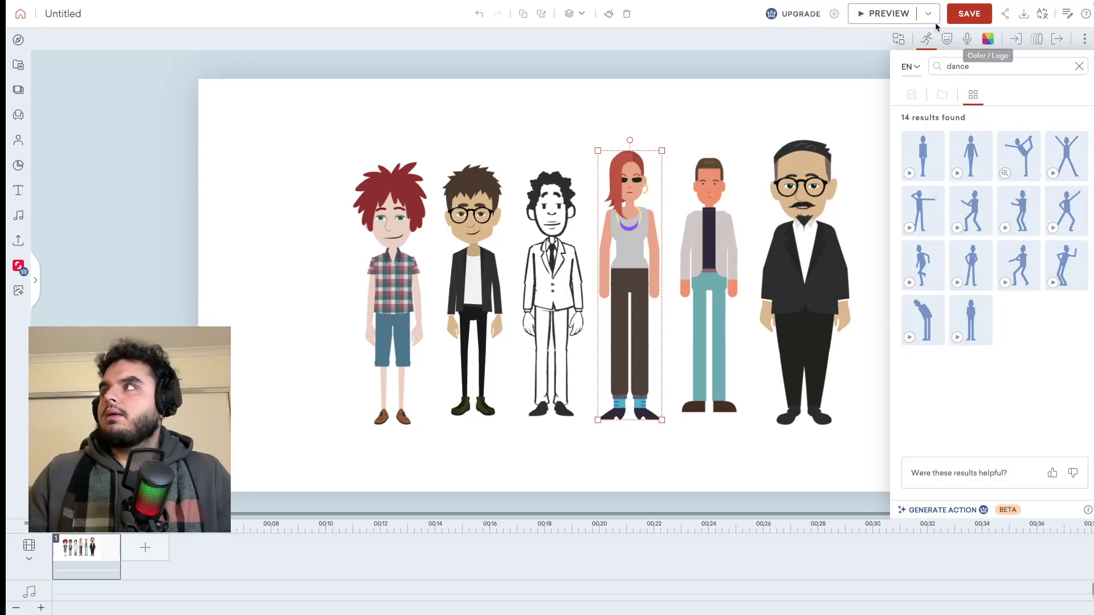
left_click(923, 41)
left_click(927, 190)
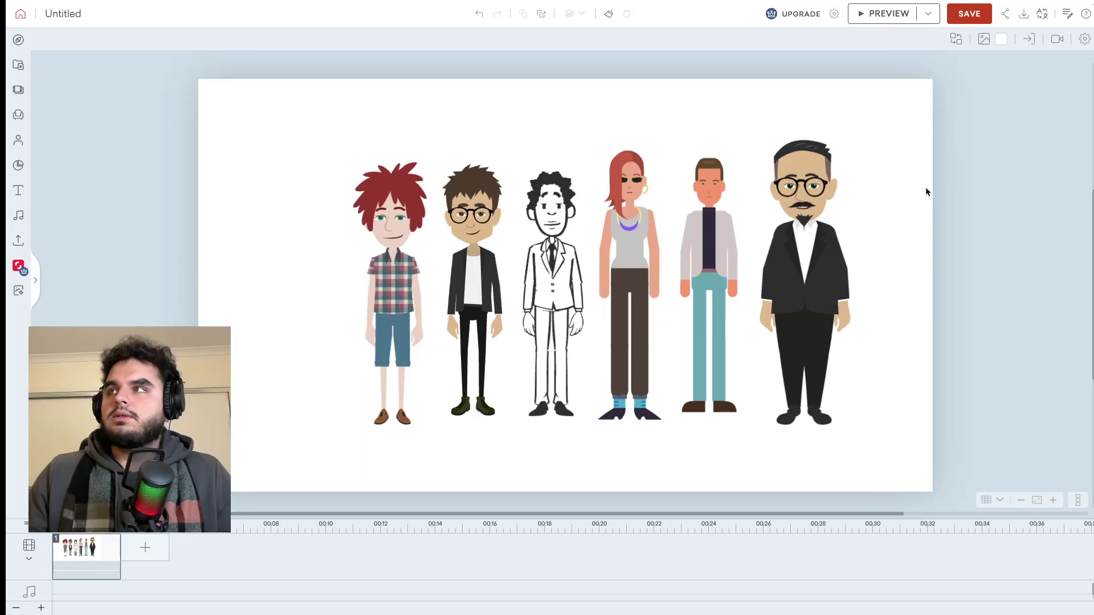
Select all six characters and shift them together slightly left and down to centre the row in the scene.
left_click_drag(940, 150, 336, 288)
left_click(283, 289)
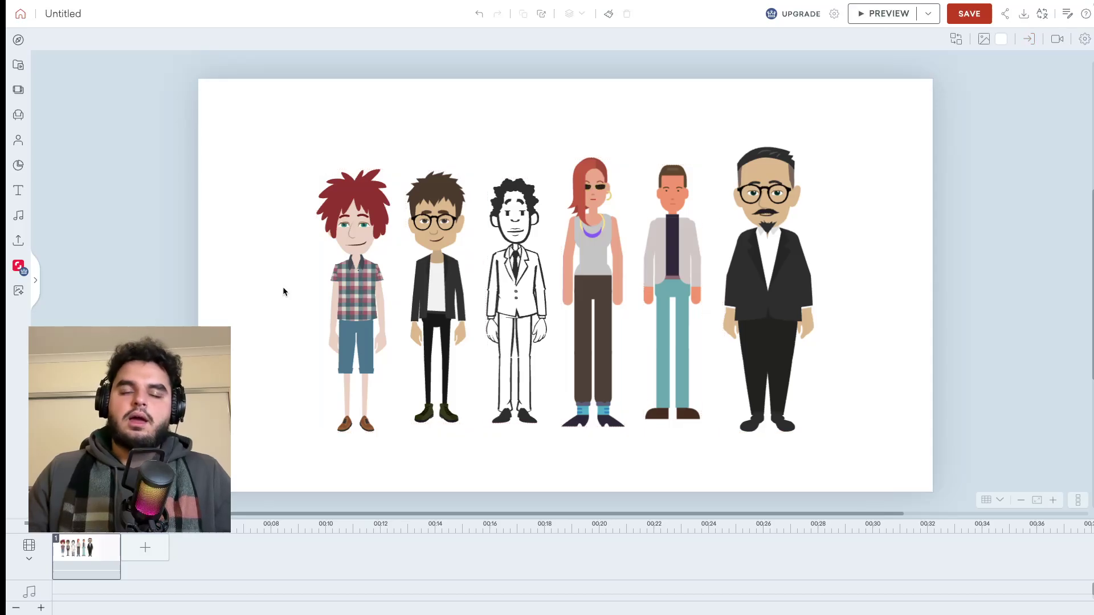